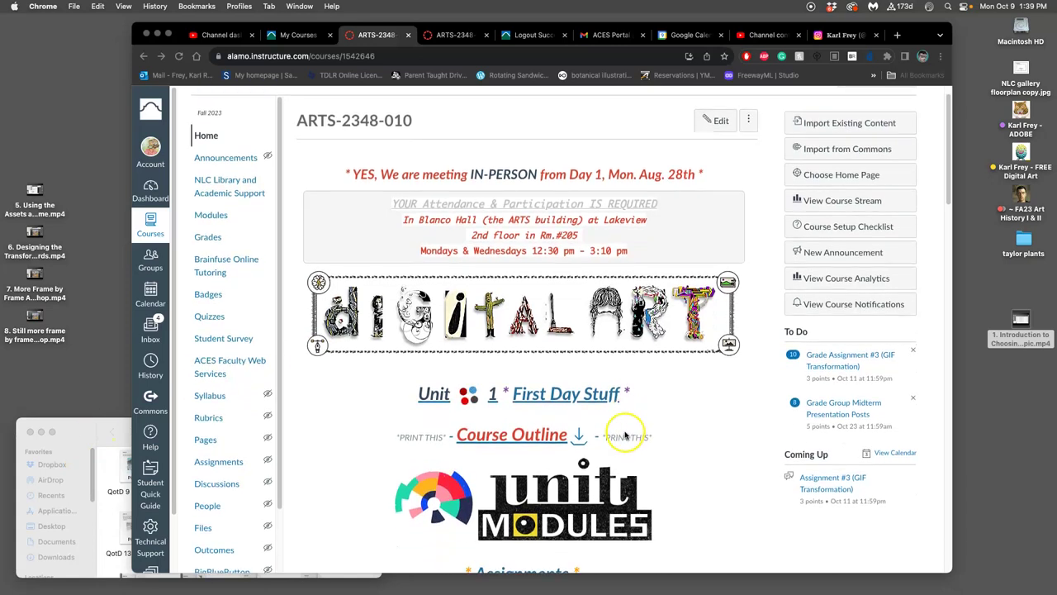
scroll(626, 436, "down", 2)
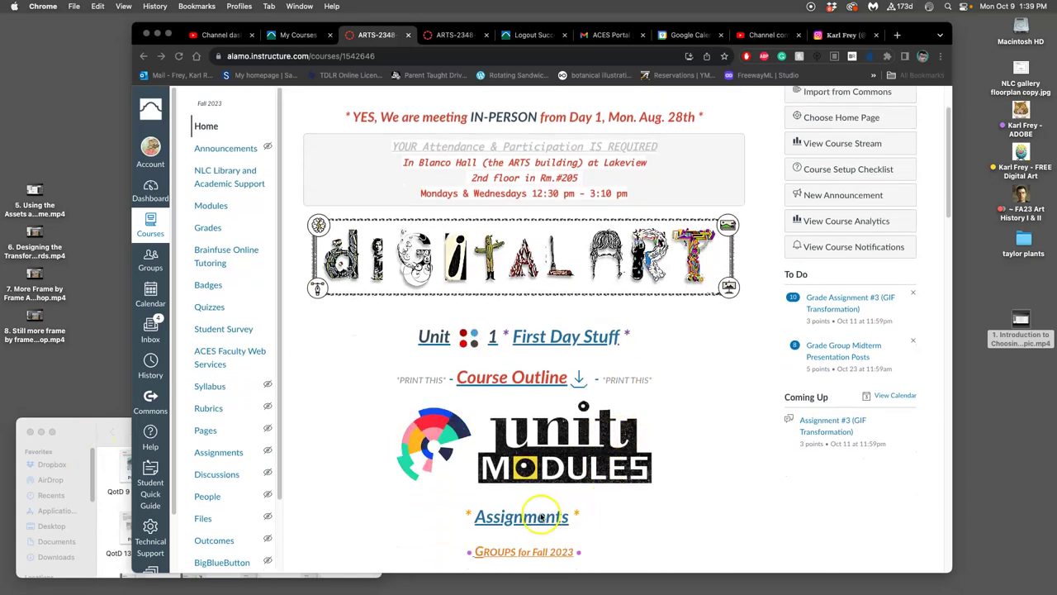
Open the course Assignment Sheets page and bring up the menu for Assignment #3's presentation link.
left_click(541, 516)
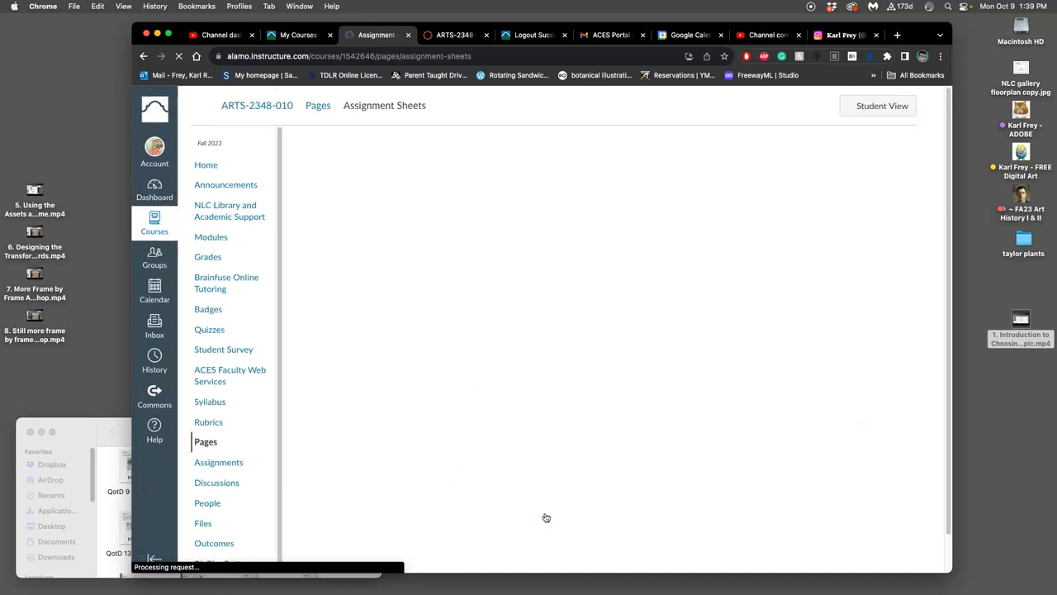
scroll(595, 443, "down", 5)
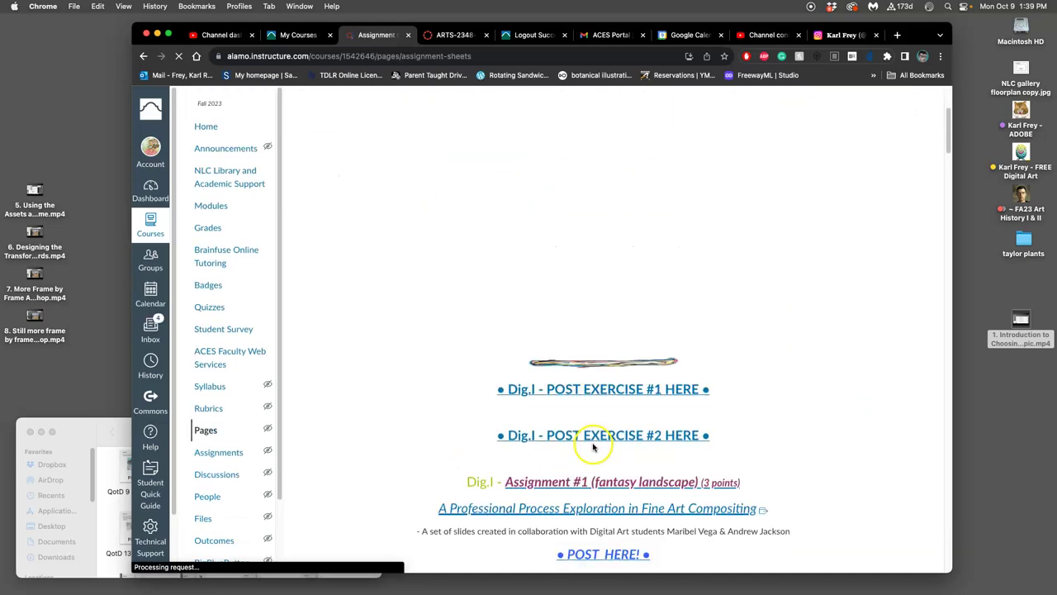
scroll(592, 447, "down", 9)
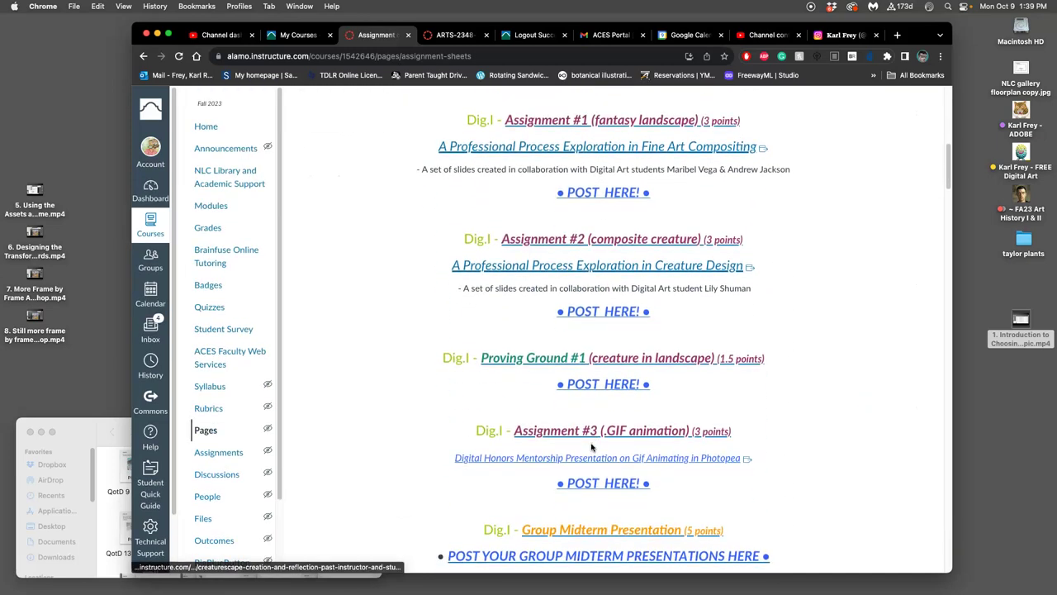
scroll(599, 458, "down", 1)
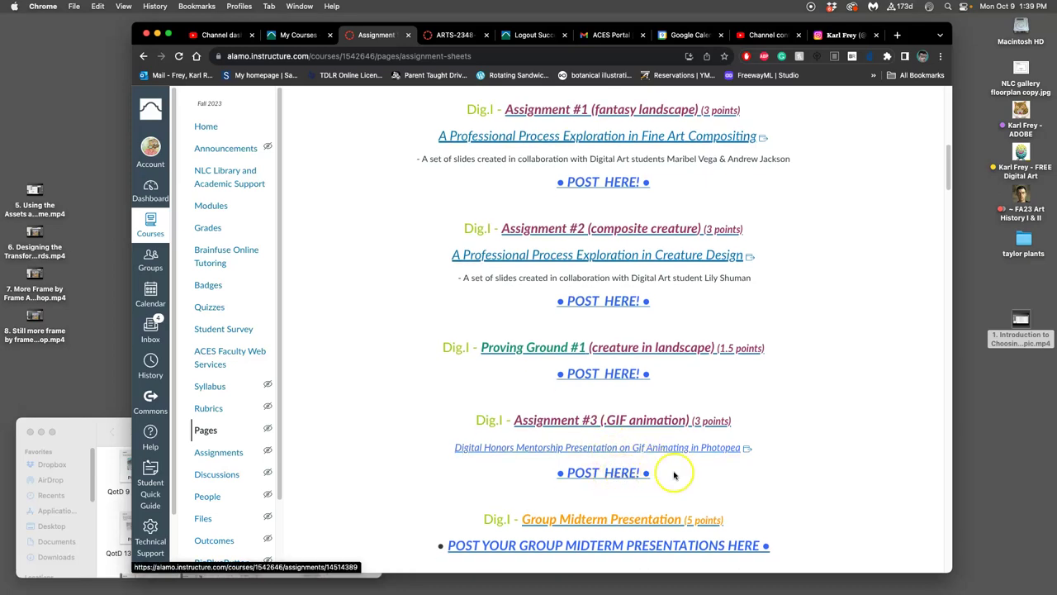
scroll(673, 475, "down", 1)
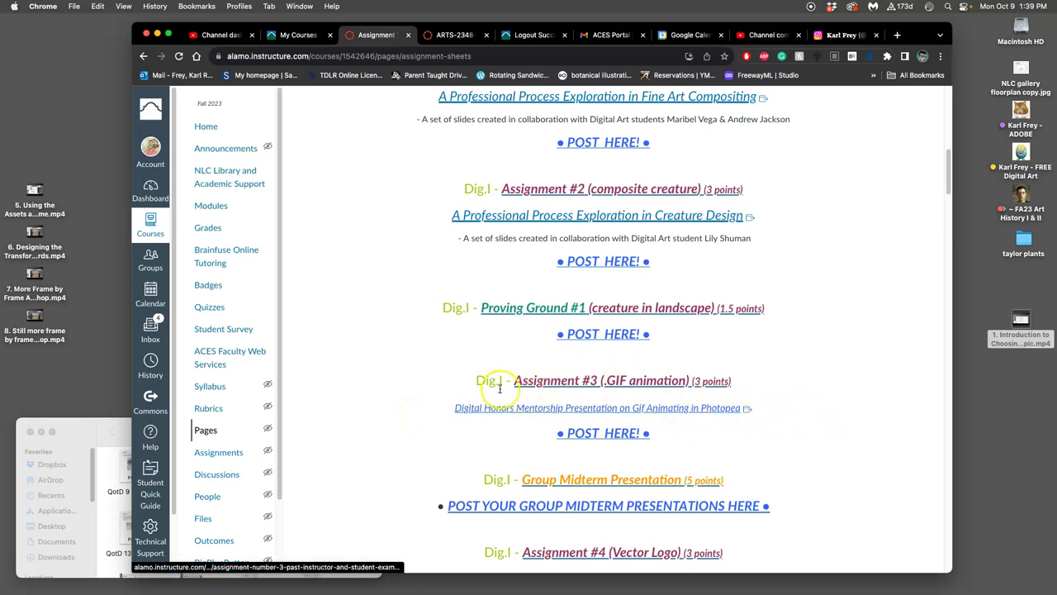
right_click(634, 410)
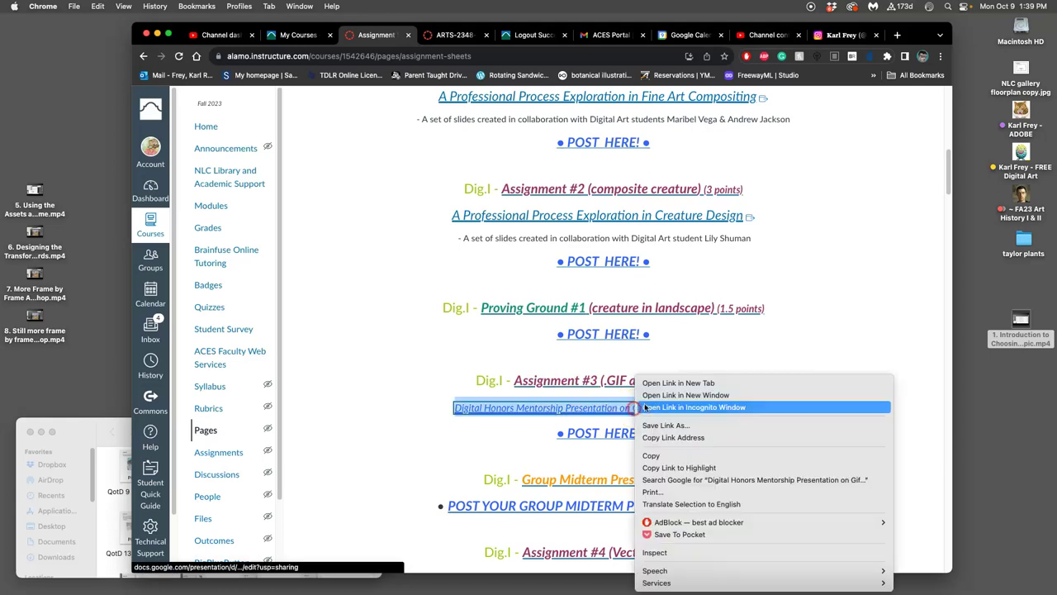
Open the GIF mentorship presentation in a new tab and switch to it.
left_click(652, 382)
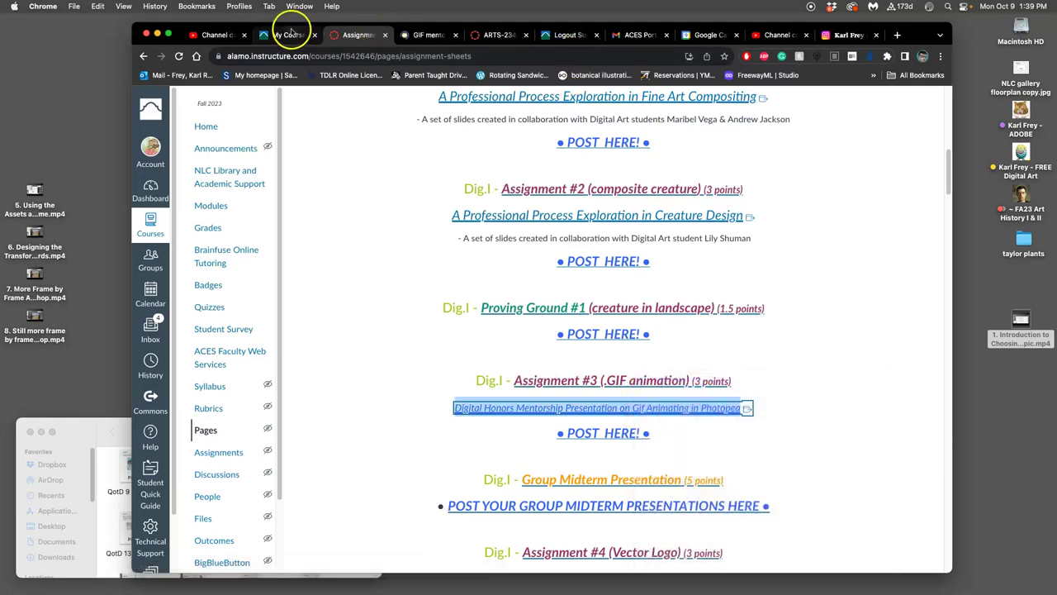
left_click_drag(299, 28, 299, 52)
left_click(430, 58)
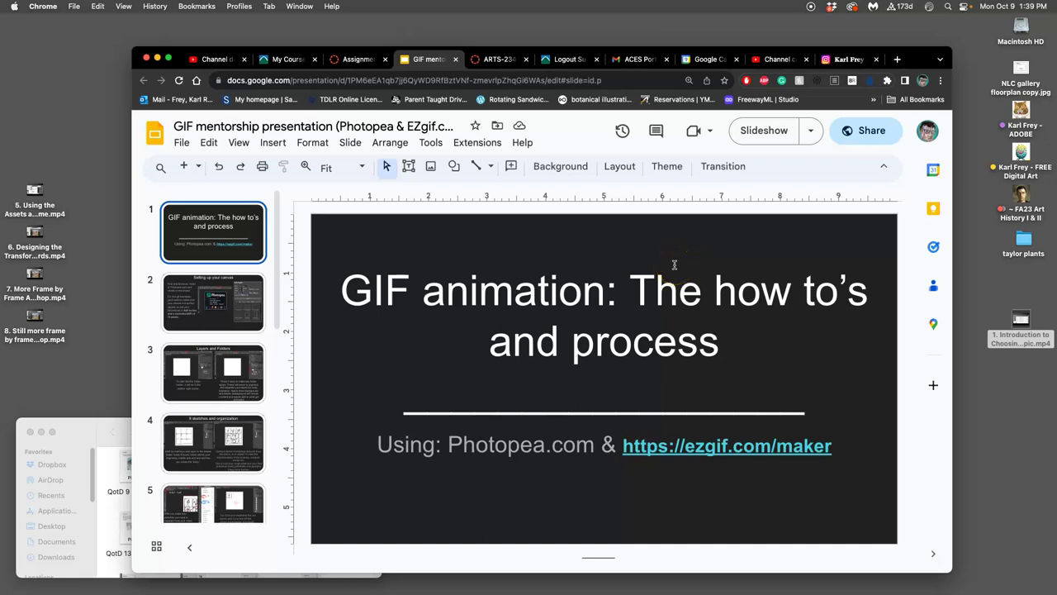
Page through slides 2–5: canvas setup, Layers and Folders, 9 sketches, cutting out panels.
left_click(255, 313)
left_click(234, 373)
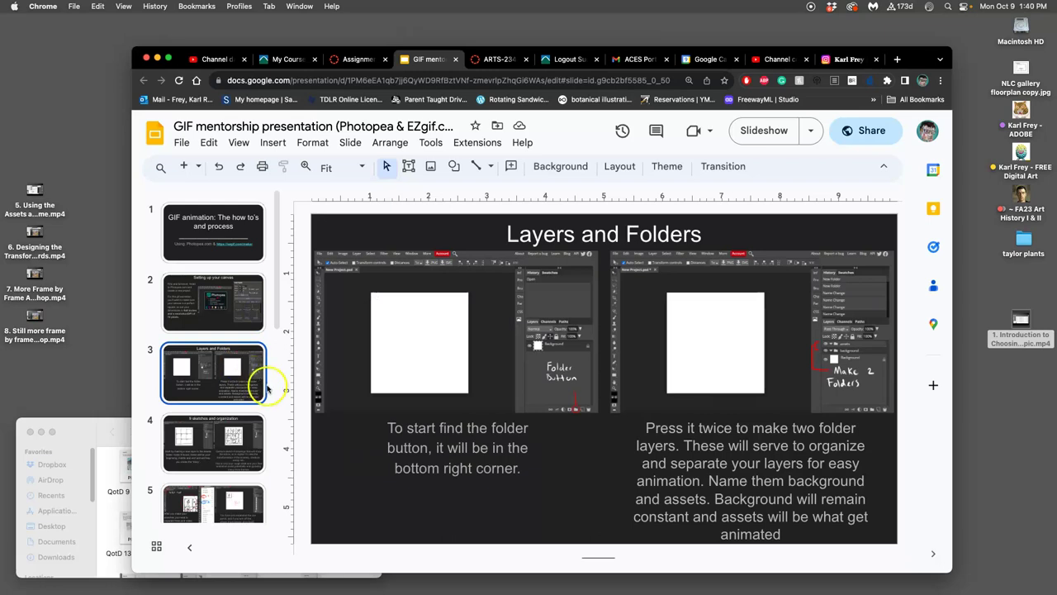
left_click(233, 432)
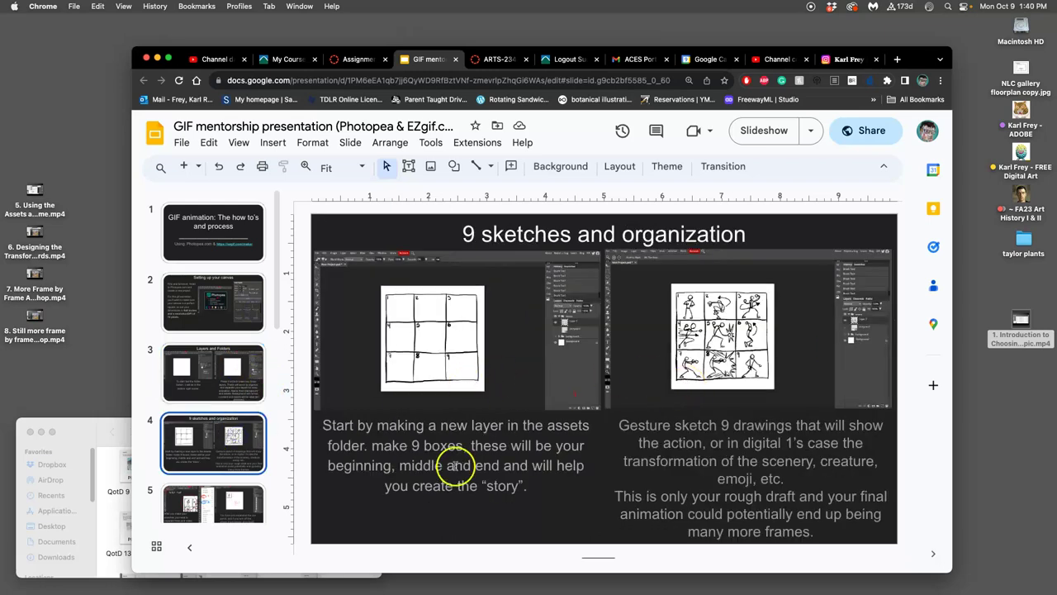
left_click(240, 500)
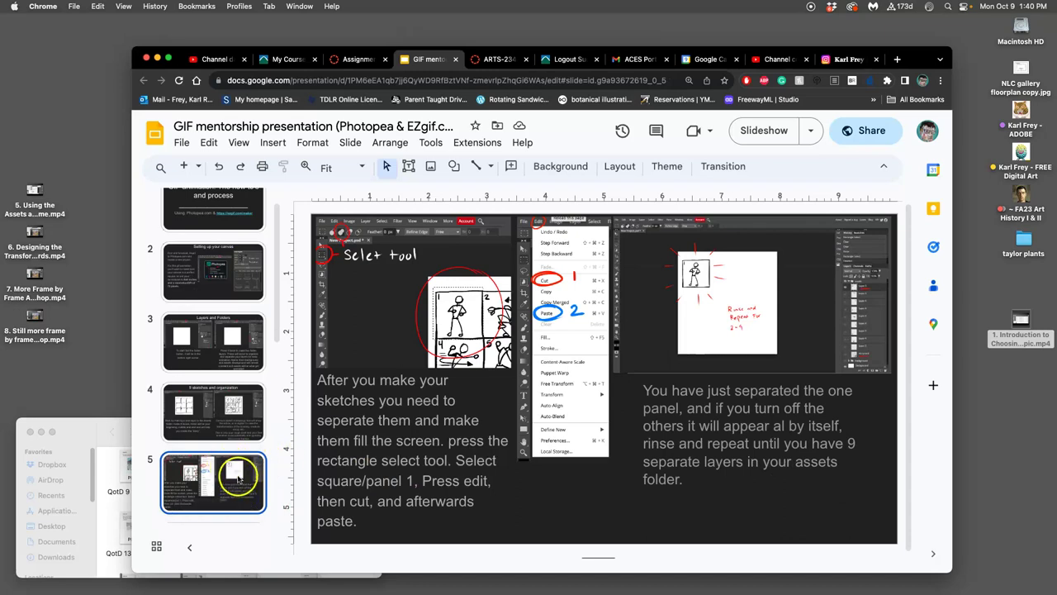
scroll(236, 496, "down", 2)
left_click(230, 376)
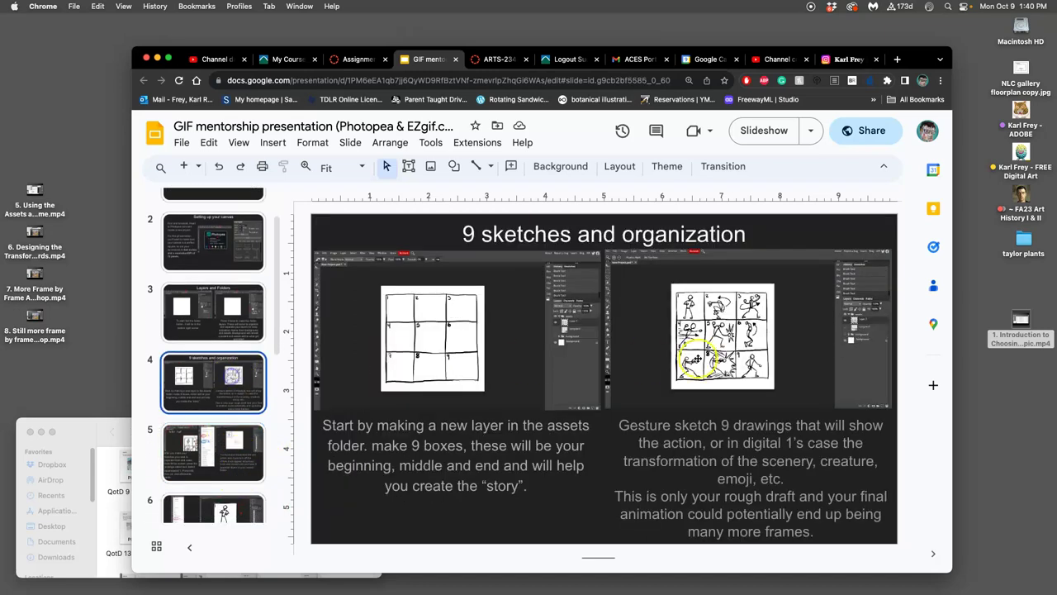
left_click(238, 455)
Continue from slide 6 on free transform through slides 8–10, ending on the stick-figure animation.
left_click(231, 510)
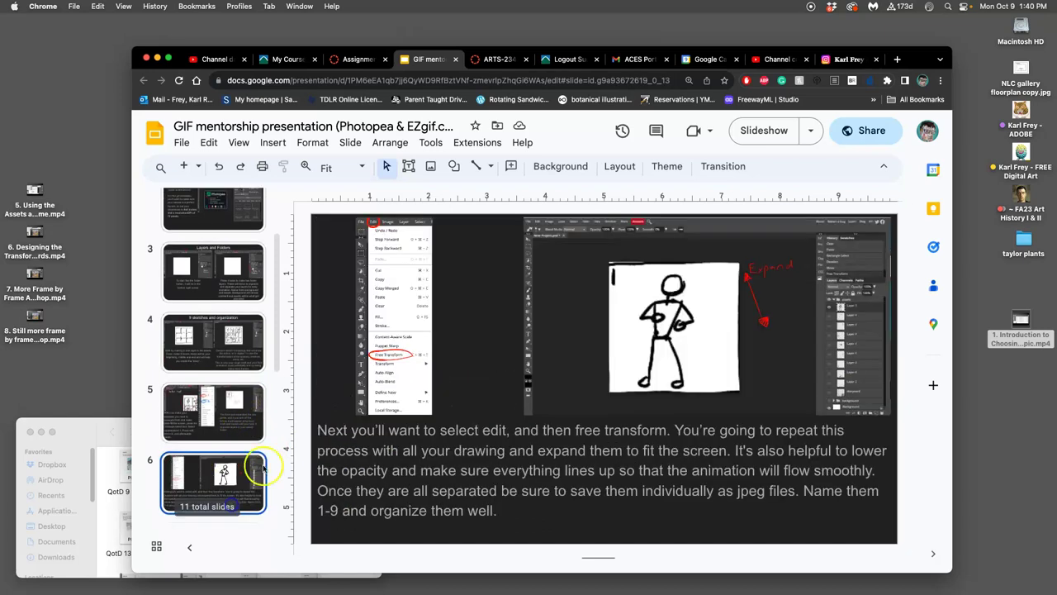
scroll(246, 402, "down", 2)
scroll(246, 402, "down", 5)
left_click(236, 363)
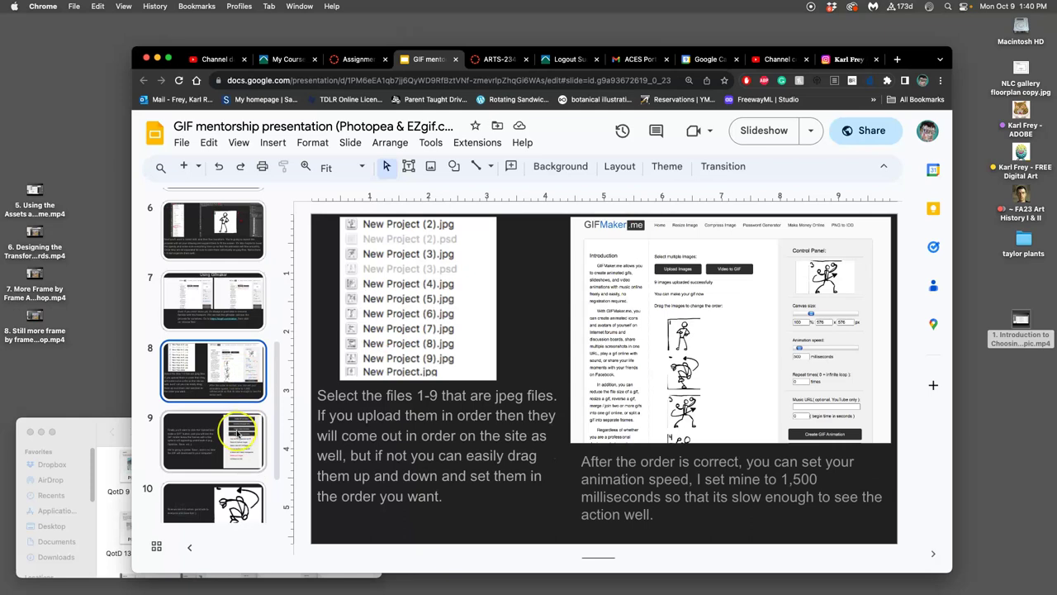
left_click(238, 435)
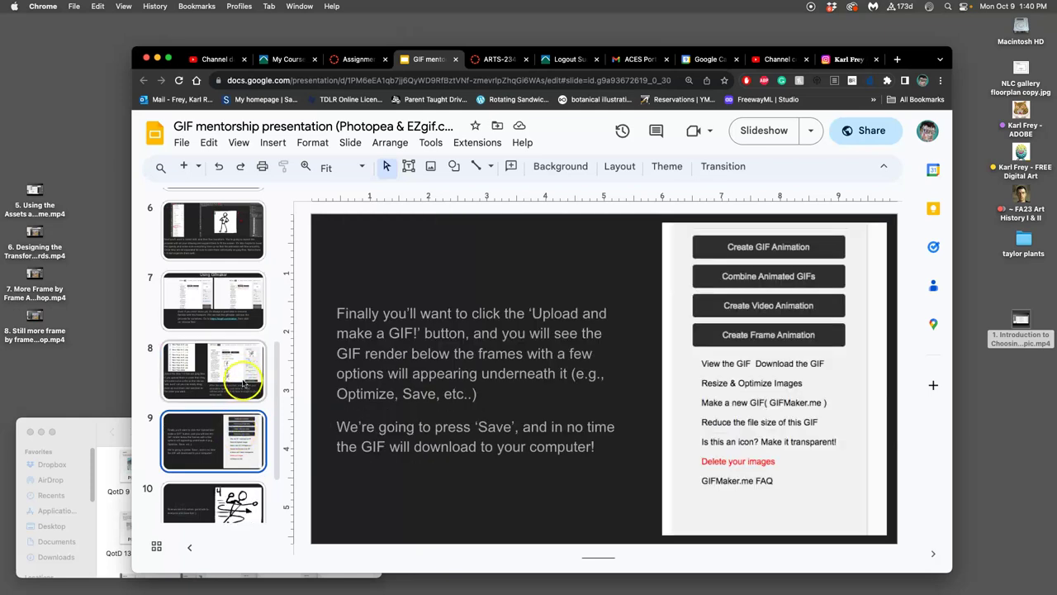
left_click(242, 381)
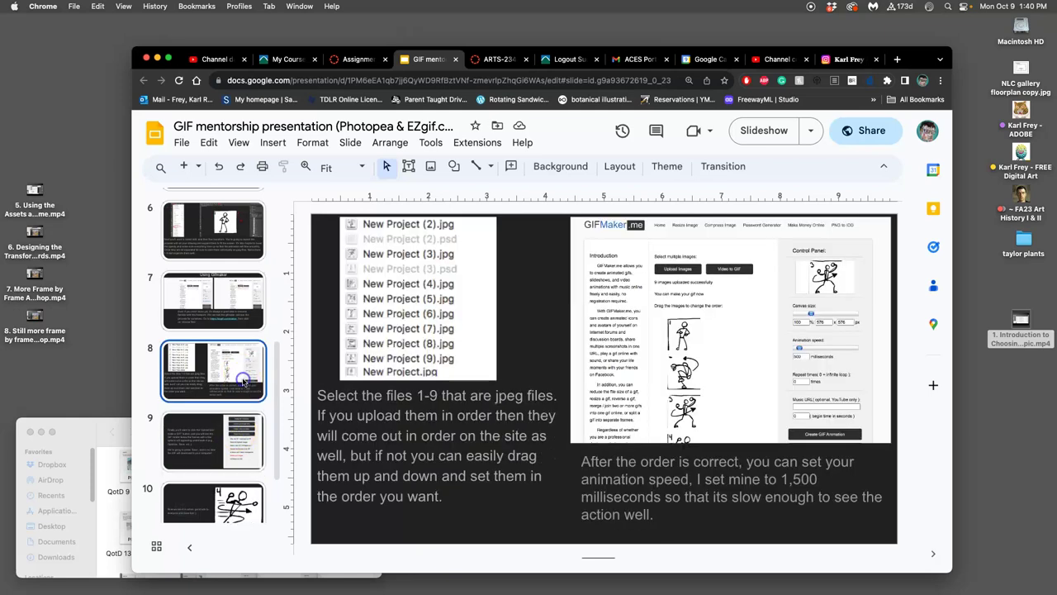
left_click(246, 502)
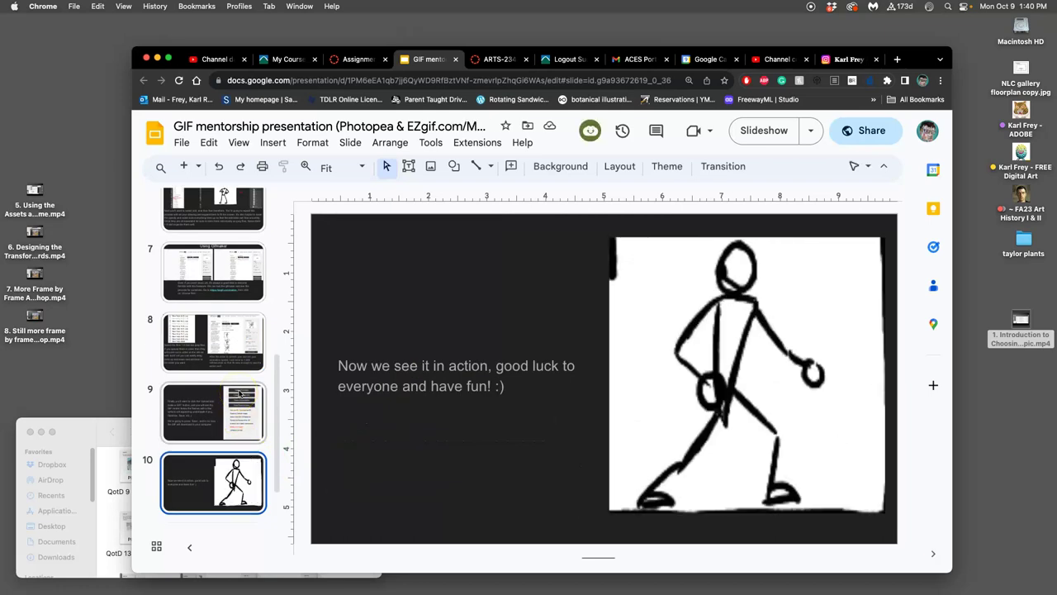
On slide 7, Using Gifmaker, visit the ezgif.com/maker link and close it again.
scroll(237, 347, "up", 2)
left_click(246, 312)
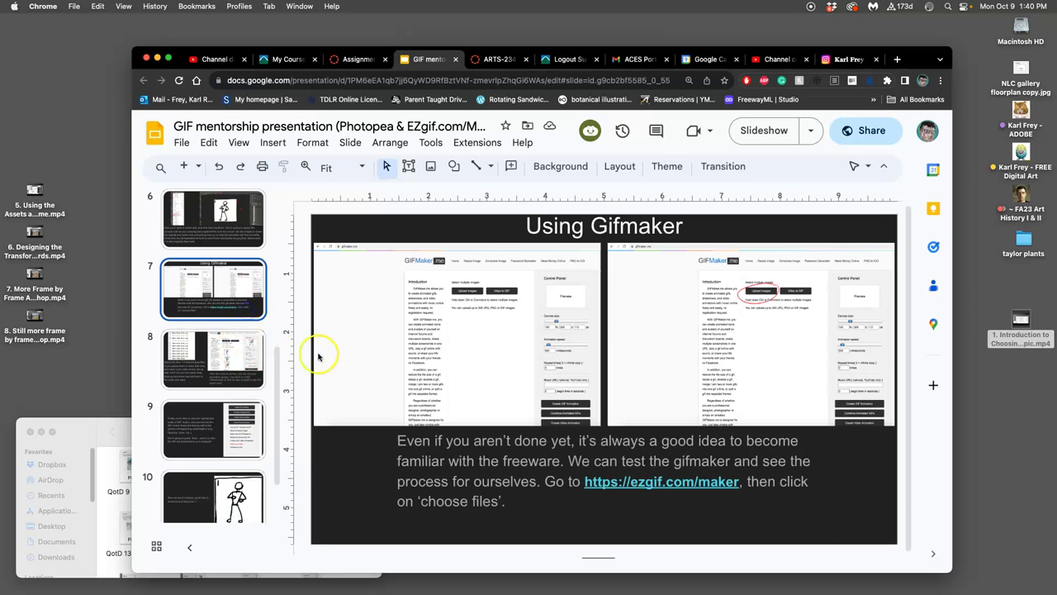
left_click(675, 483)
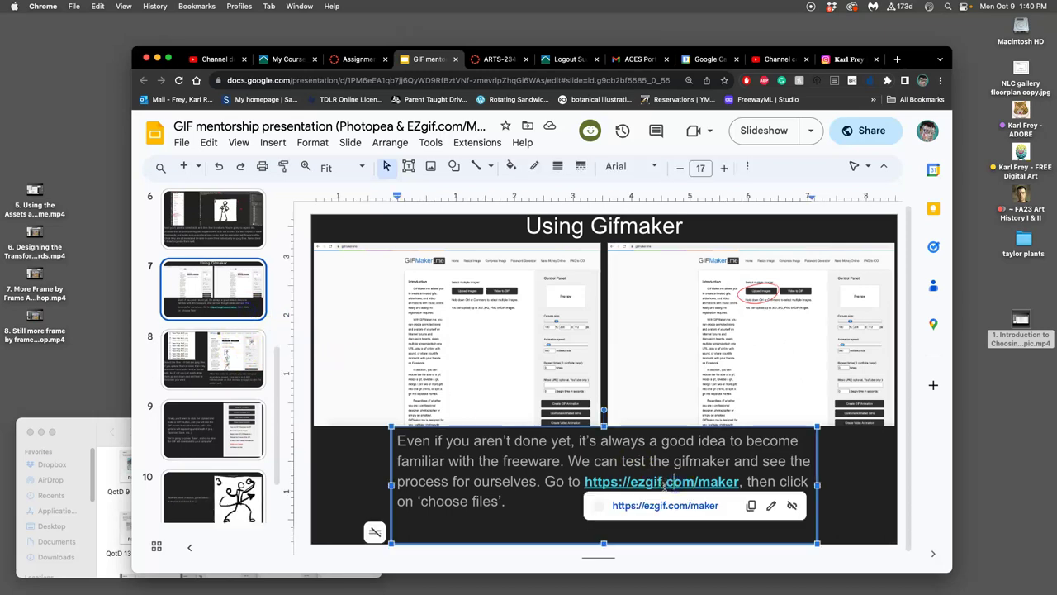
left_click(661, 504)
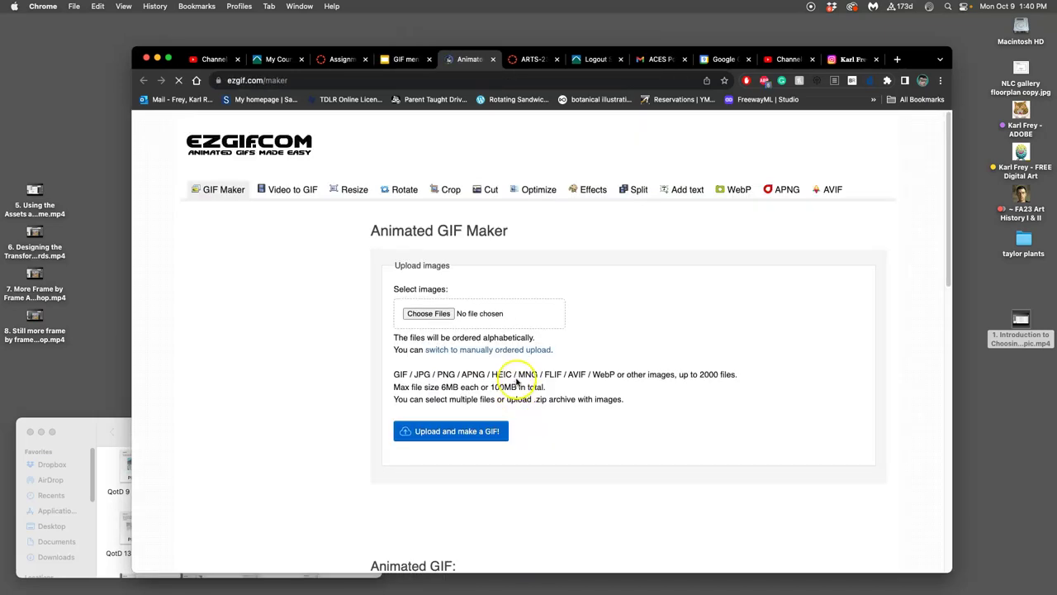
left_click(494, 58)
Page back through slides 6, 3 and 2 to the title slide.
scroll(236, 281, "up", 2)
left_click(237, 281)
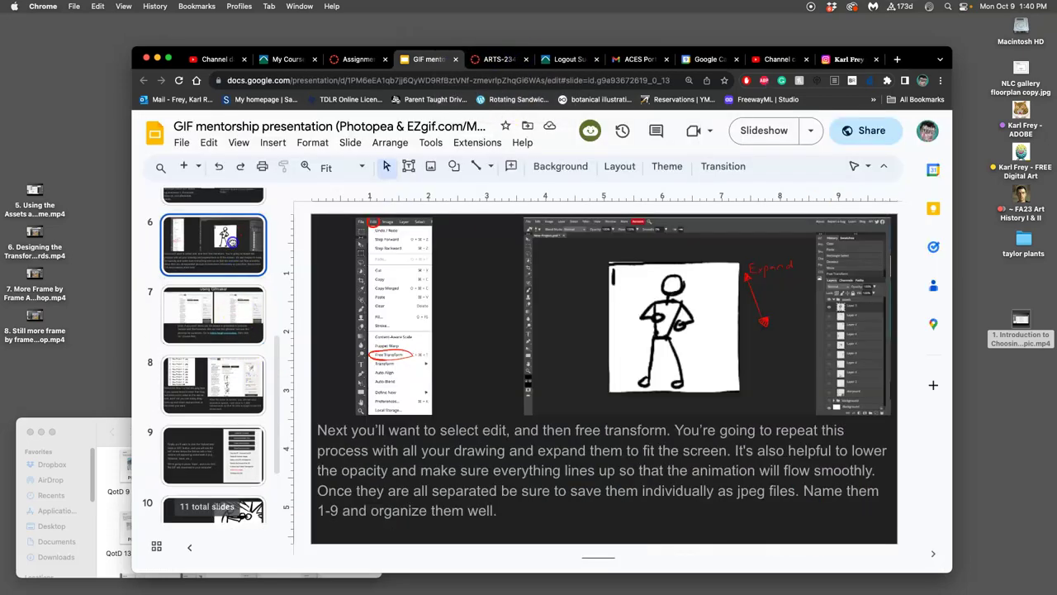
scroll(233, 291, "up", 3)
scroll(233, 291, "up", 3)
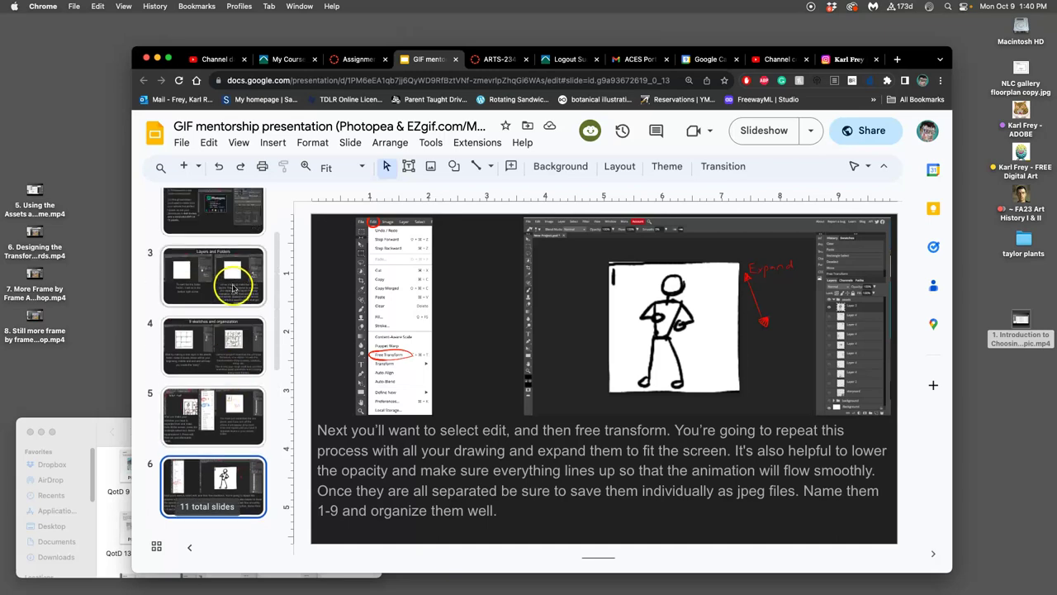
left_click(234, 284)
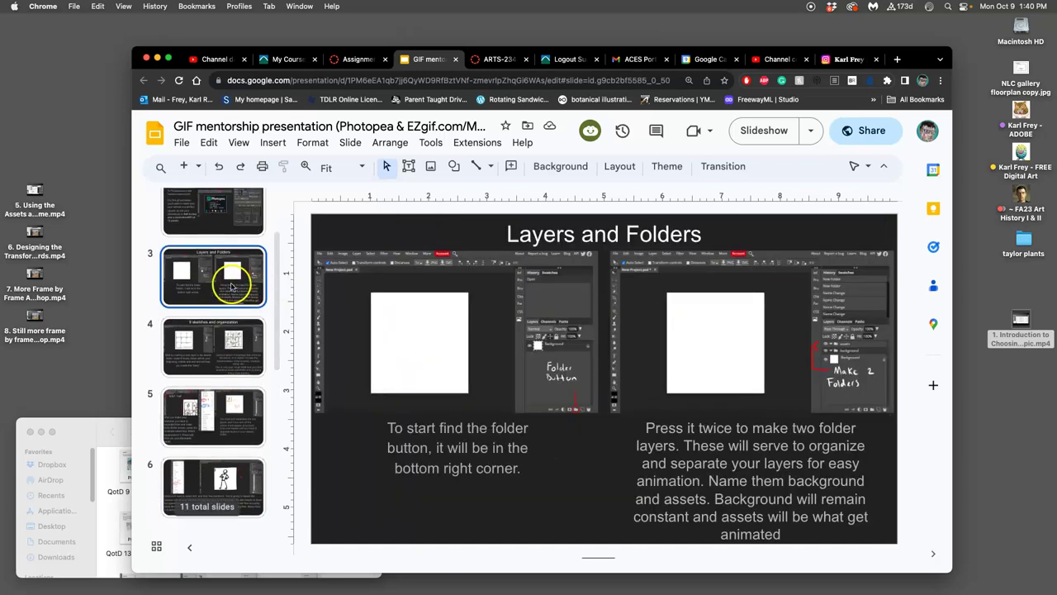
scroll(231, 287, "up", 3)
left_click(235, 293)
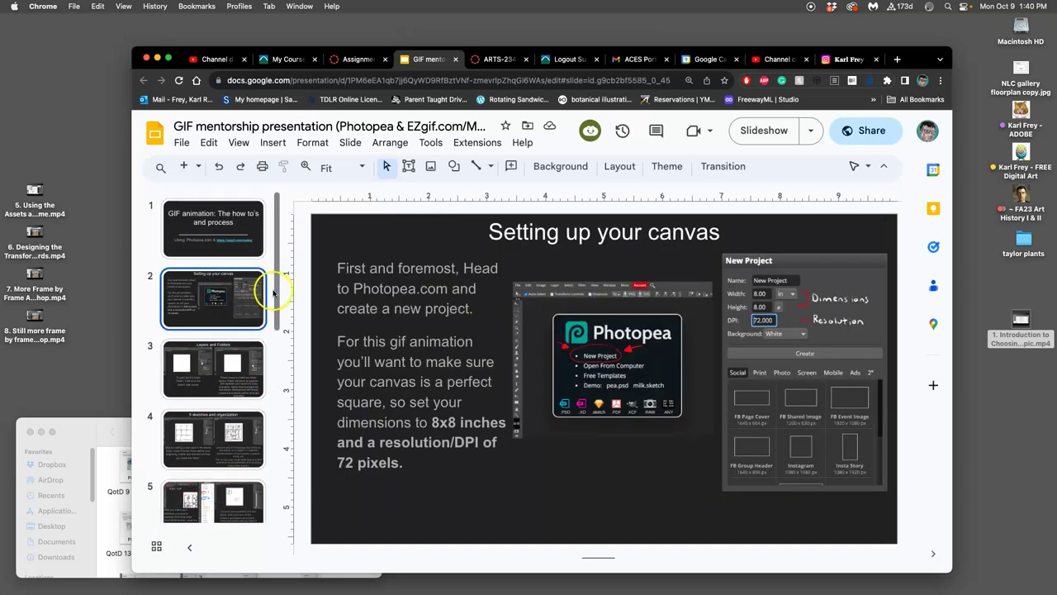
left_click(220, 231)
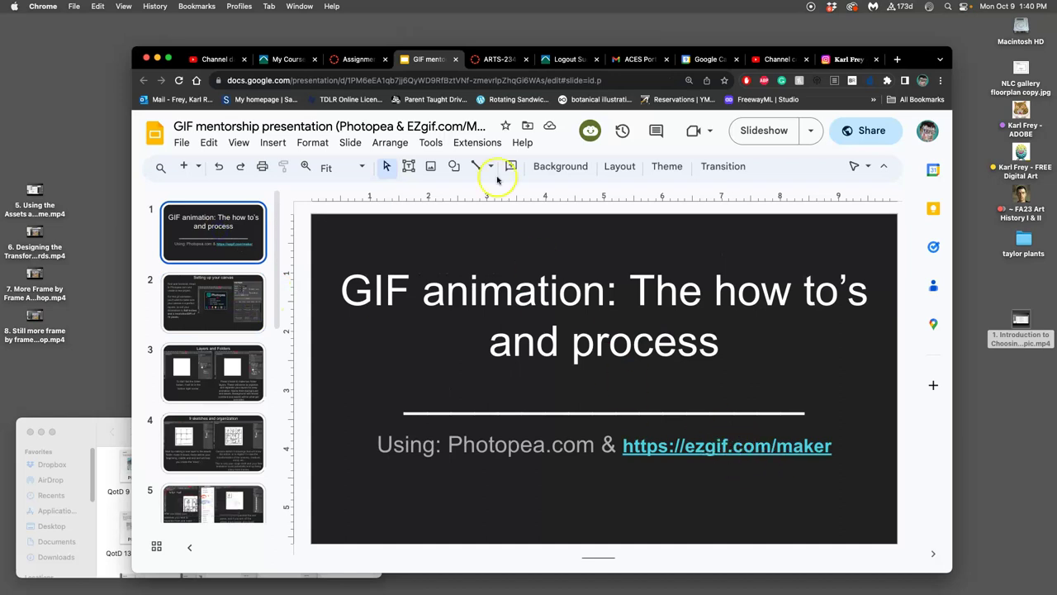
Close the Slides tab and return to the Canvas assignment sheets page.
left_click(455, 60)
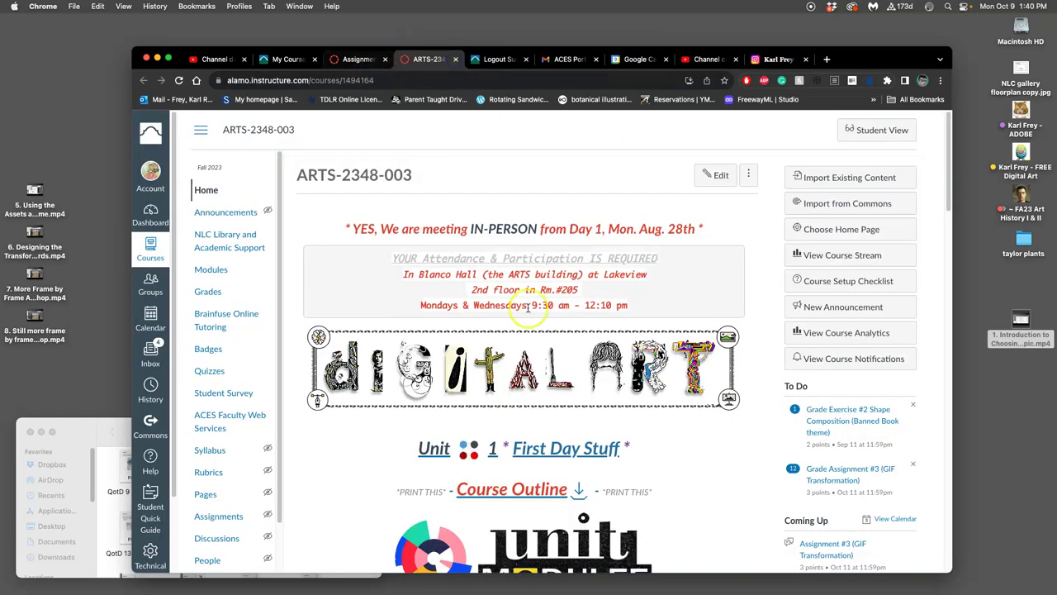
left_click(376, 60)
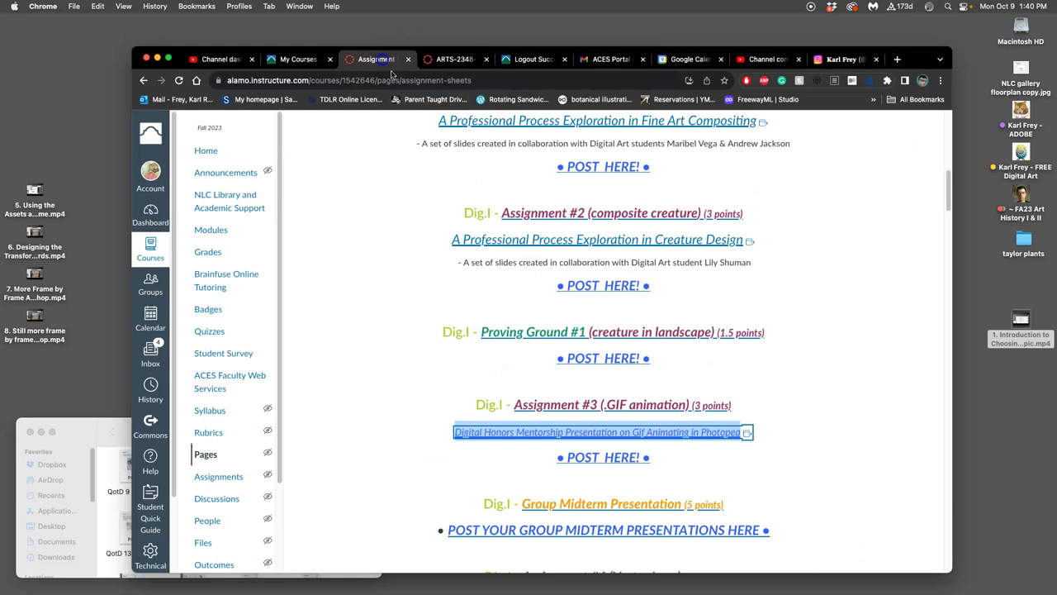
left_click(709, 392)
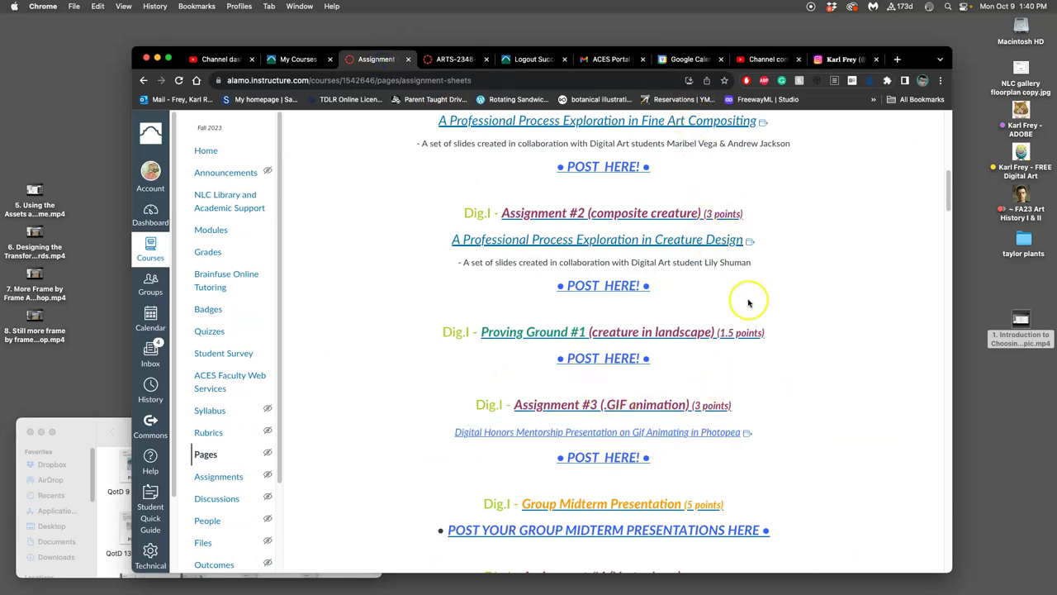
Open Assignment #3's POST HERE! discussion and scroll to the instructor's 9-panel storyboard sketch.
scroll(719, 446, "down", 2)
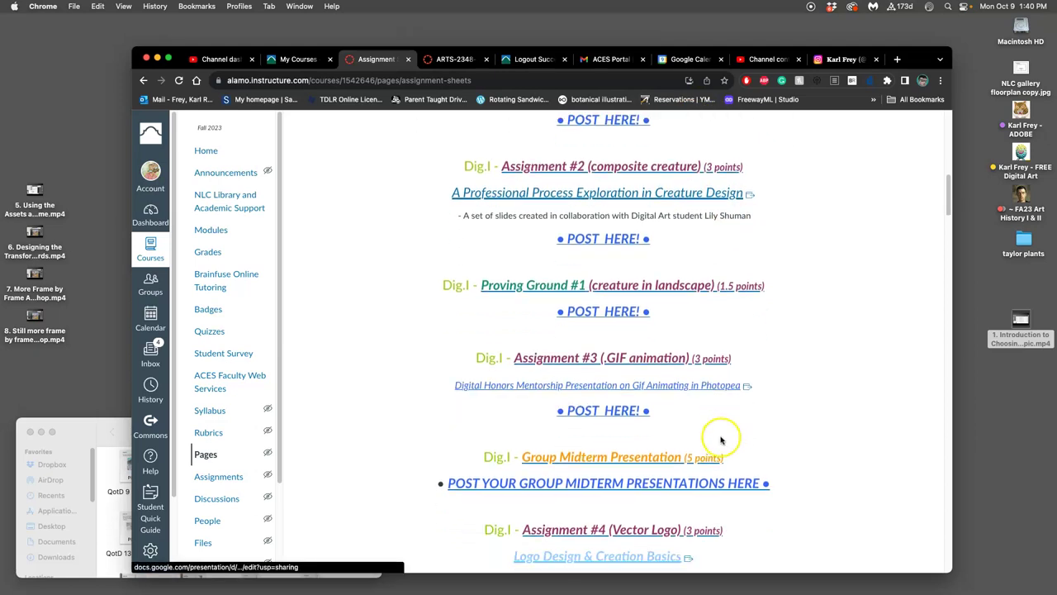
scroll(719, 449, "down", 2)
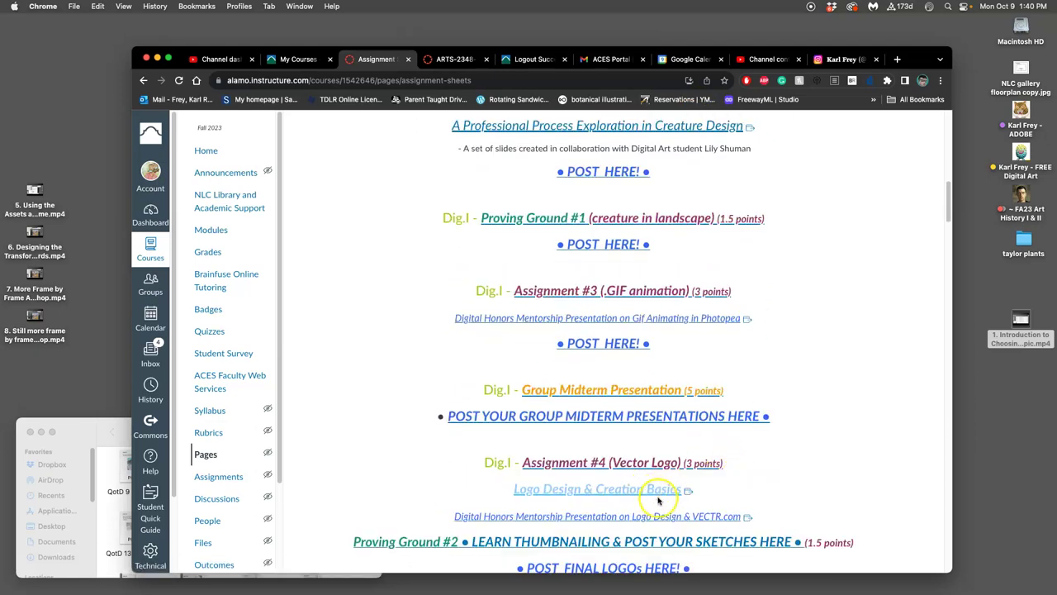
scroll(720, 452, "down", 1)
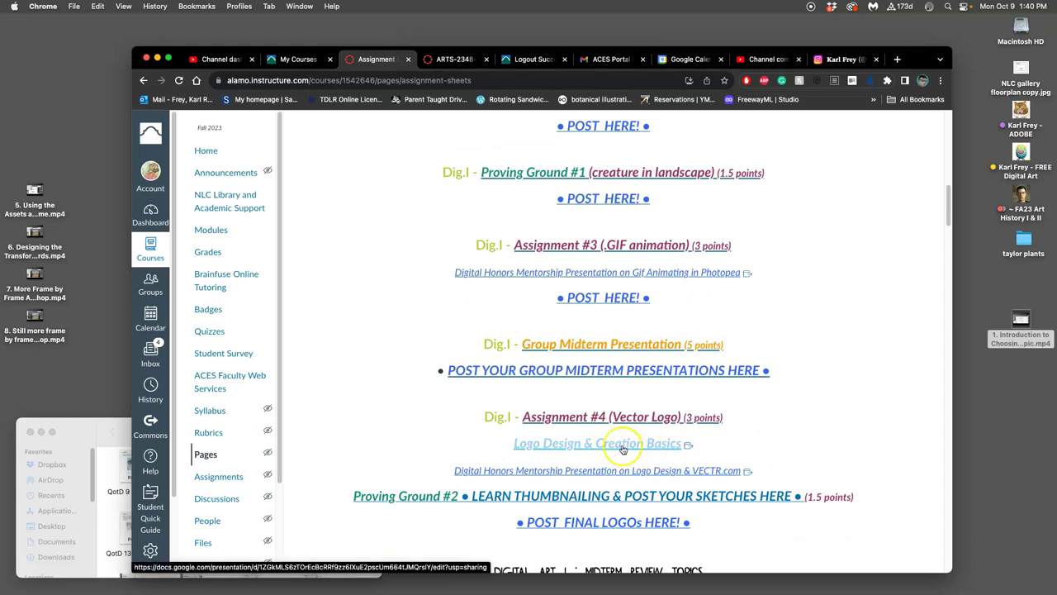
scroll(666, 325, "up", 1)
scroll(666, 325, "up", 3)
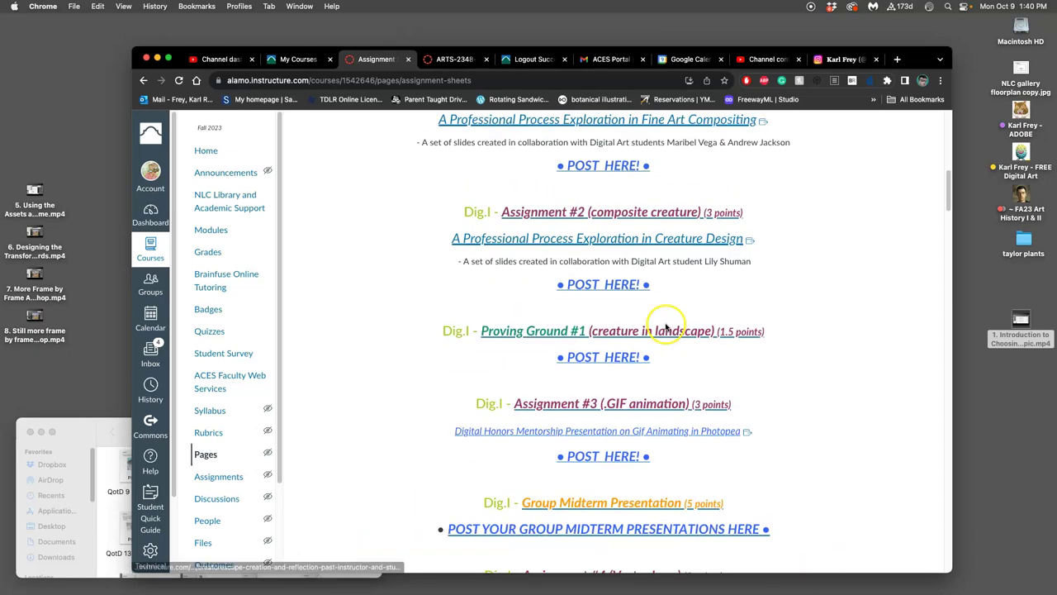
left_click(595, 455)
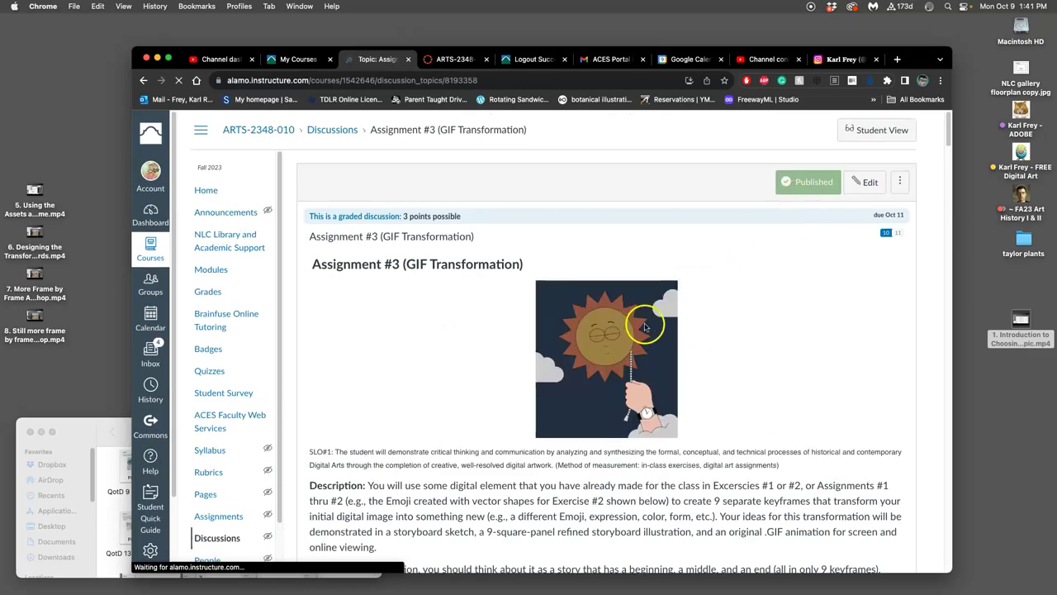
scroll(645, 328, "down", 3)
scroll(645, 328, "down", 10)
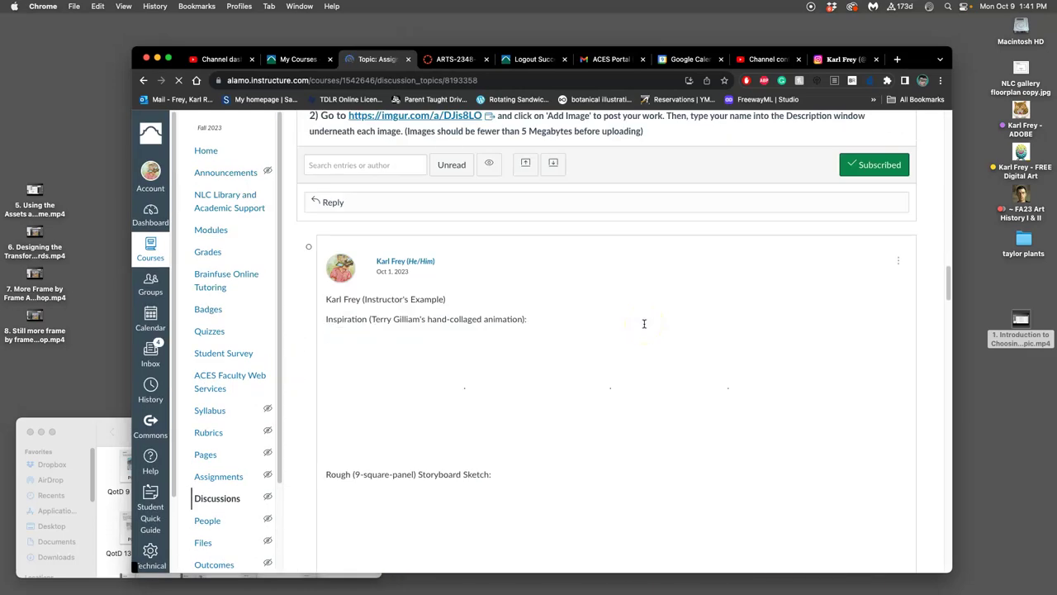
scroll(644, 327, "down", 5)
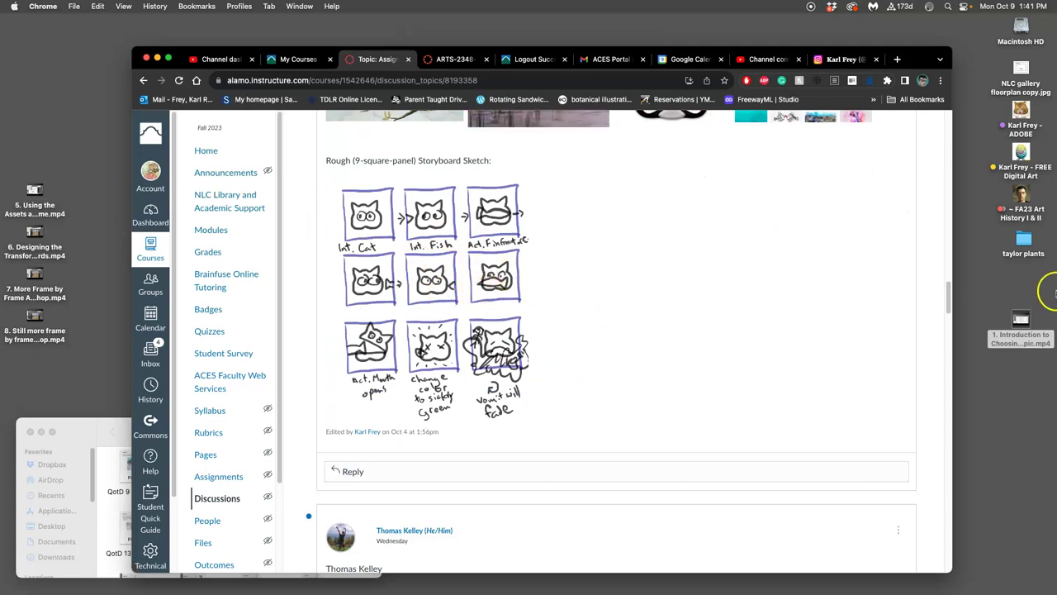
Open FREE Digital Art > Assign - 3 and view the rough storyboard sketch in a resized Preview window.
double_click(1025, 162)
left_click(589, 318)
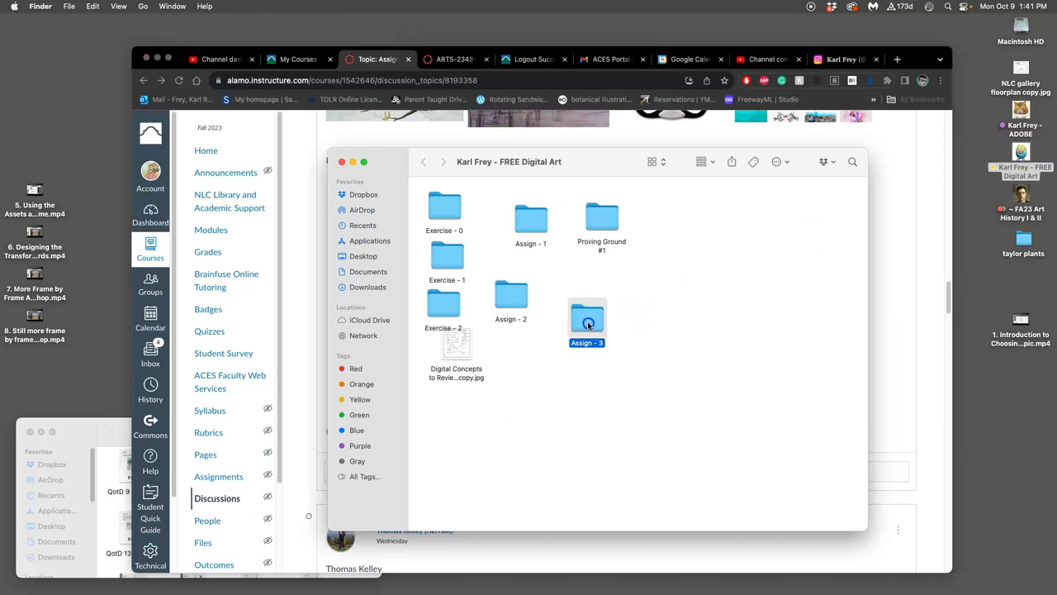
double_click(589, 327)
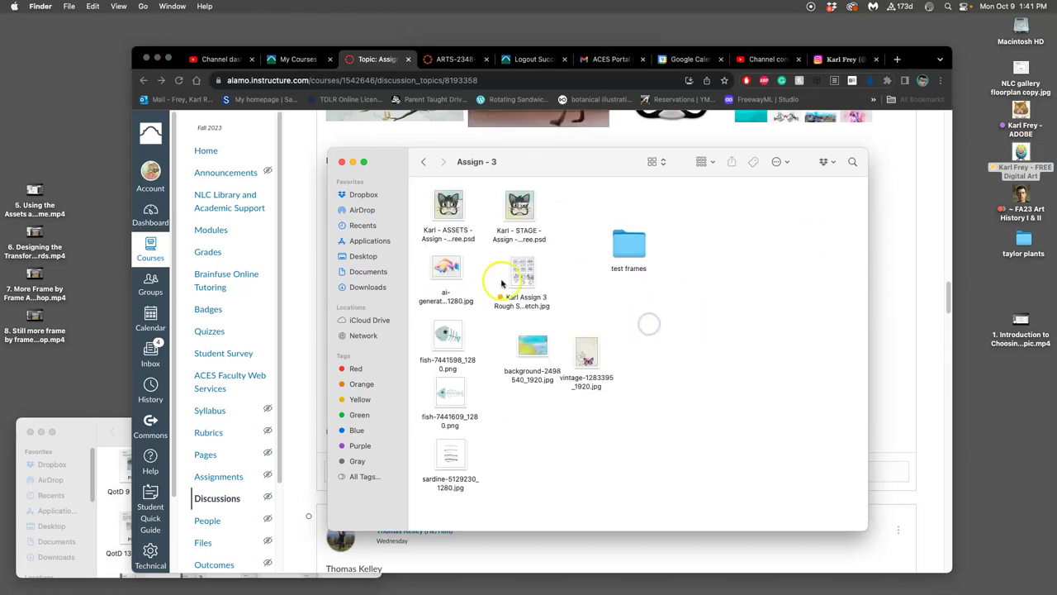
left_click_drag(529, 279, 550, 271)
double_click(550, 270)
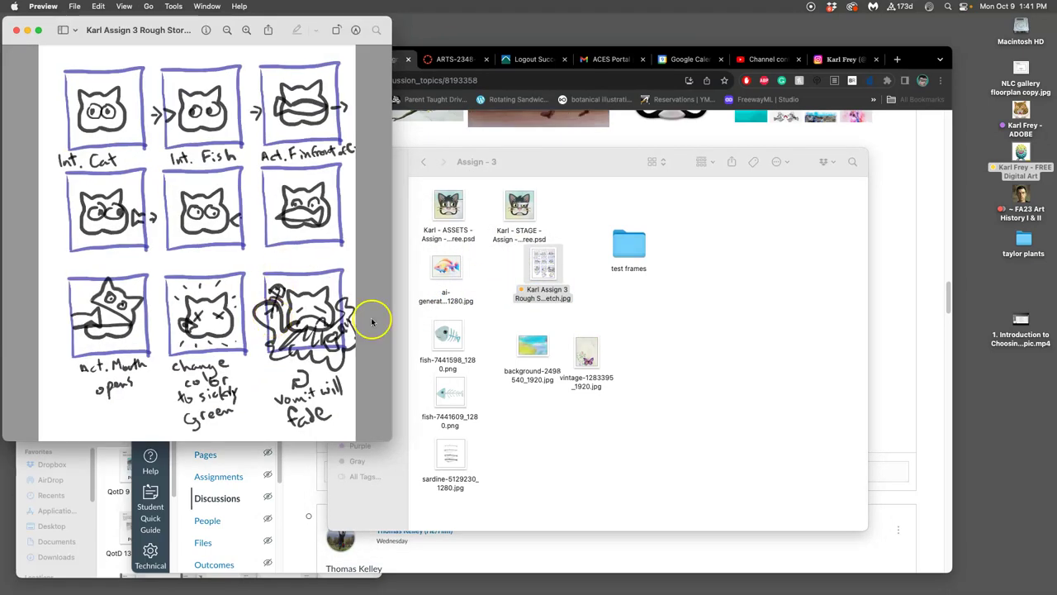
mouse_move(388, 439)
left_mouse_down()
mouse_move(344, 404)
mouse_move(314, 349)
mouse_move(255, 309)
mouse_move(212, 234)
mouse_move(223, 221)
left_mouse_up()
left_click_drag(305, 29, 182, 16)
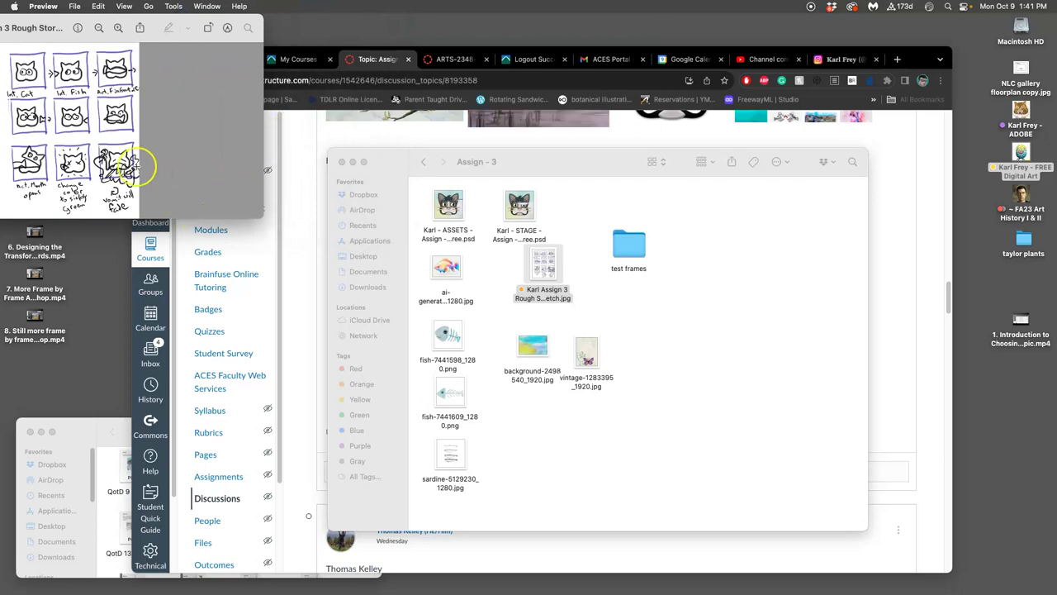
Tag the ASSETS PSD green and the STAGE PSD blue.
left_click(496, 268)
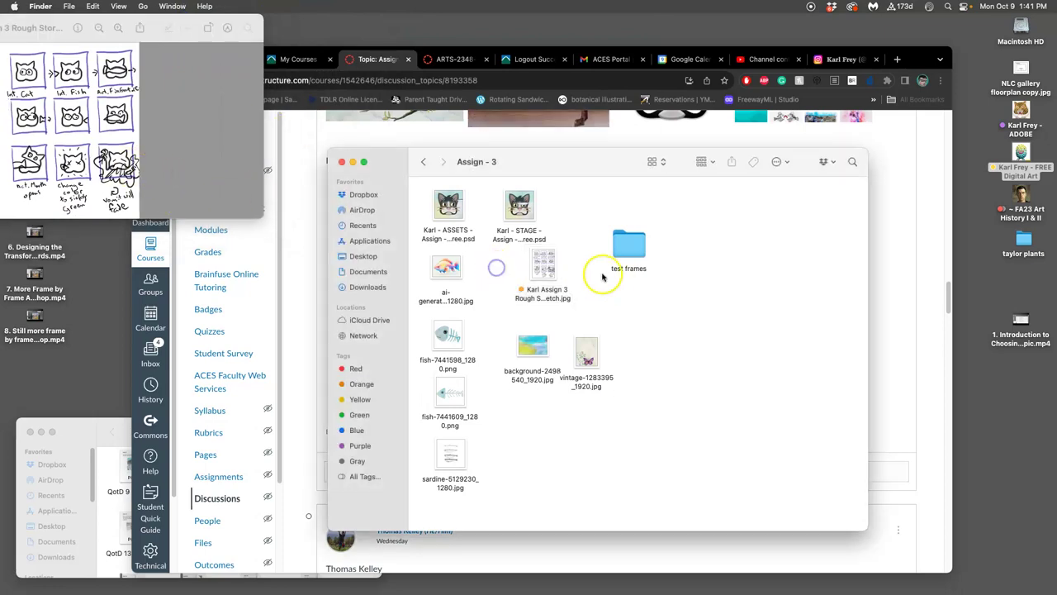
right_click(456, 235)
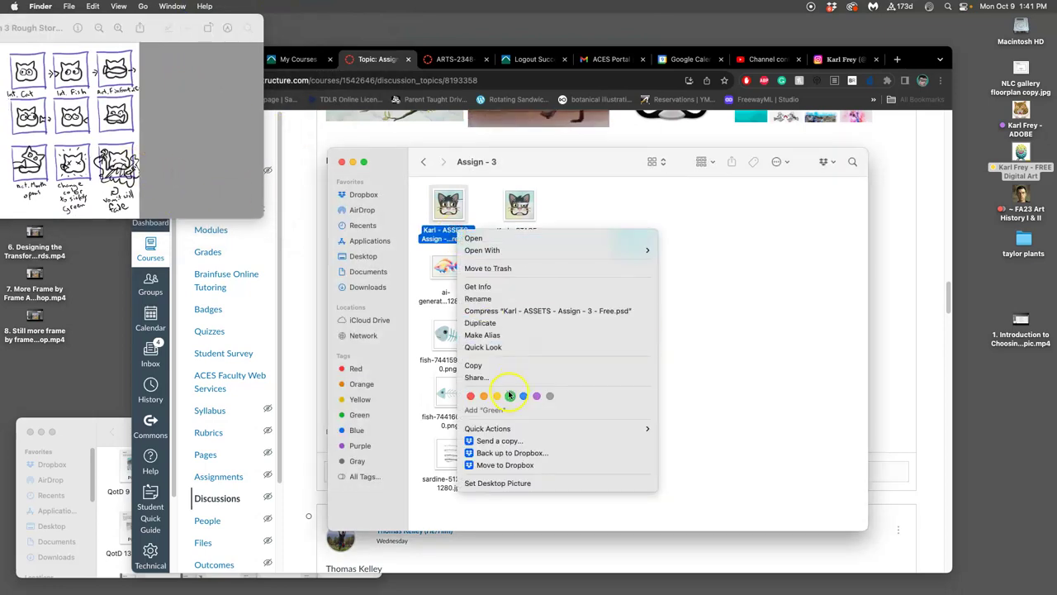
left_click(509, 393)
right_click(524, 236)
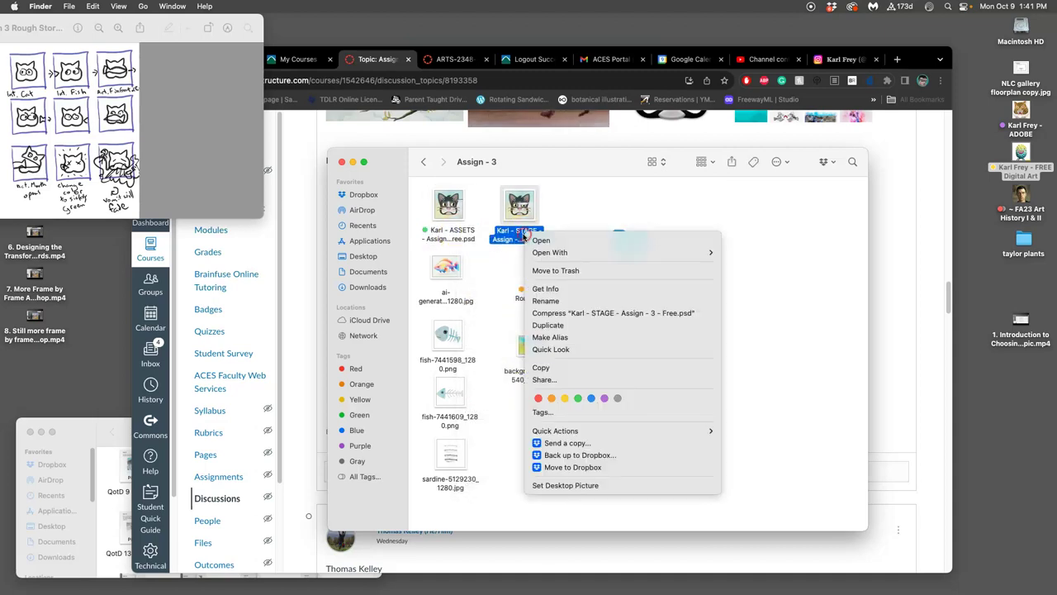
left_click(593, 396)
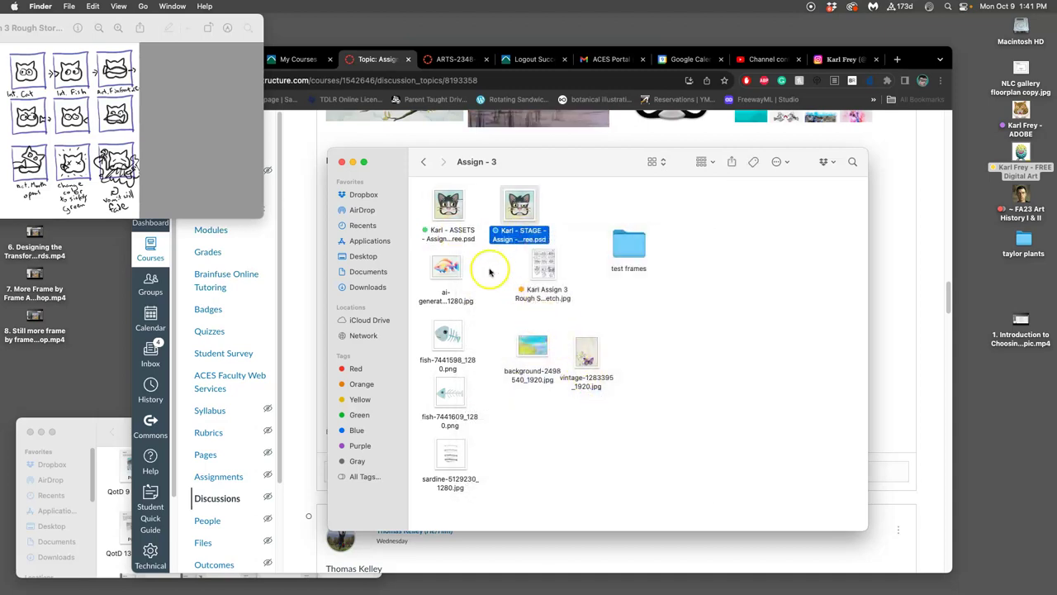
left_click_drag(519, 164, 611, 103)
Back in Chrome, highlight the requirement '8" square at a resolution of 150 ppi'.
left_click(367, 314)
scroll(570, 278, "up", 10)
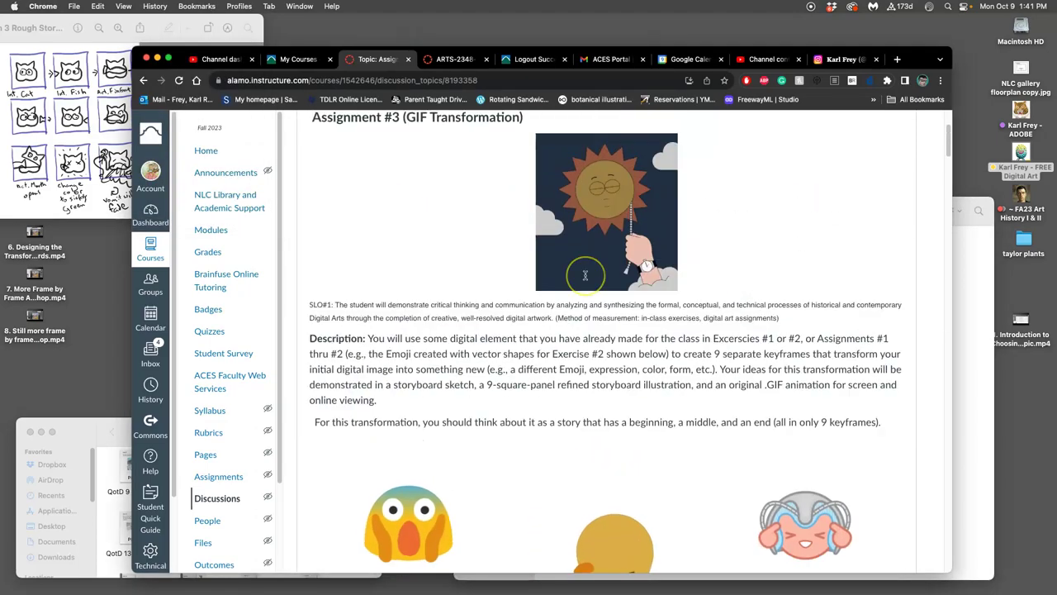
scroll(584, 277, "down", 10)
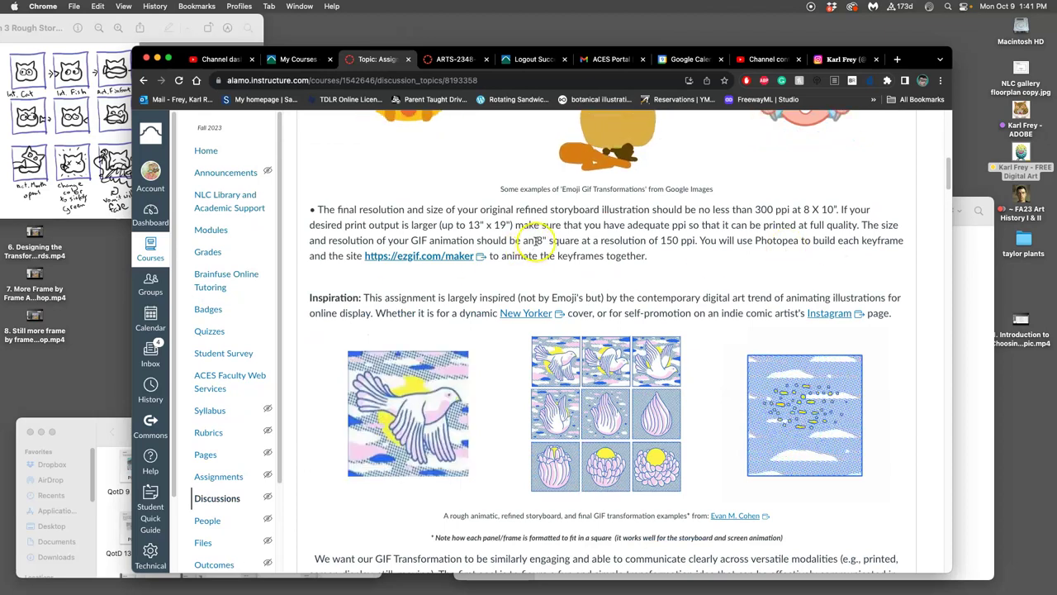
left_click_drag(537, 241, 697, 240)
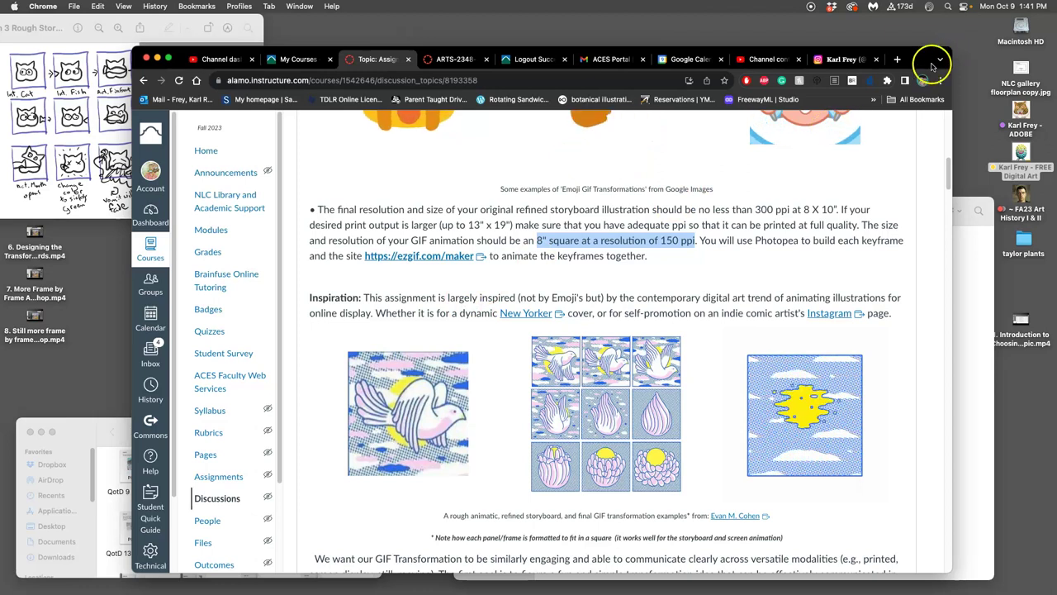
Load photopea.com in a new browser tab.
left_click(897, 59)
type("photopea")
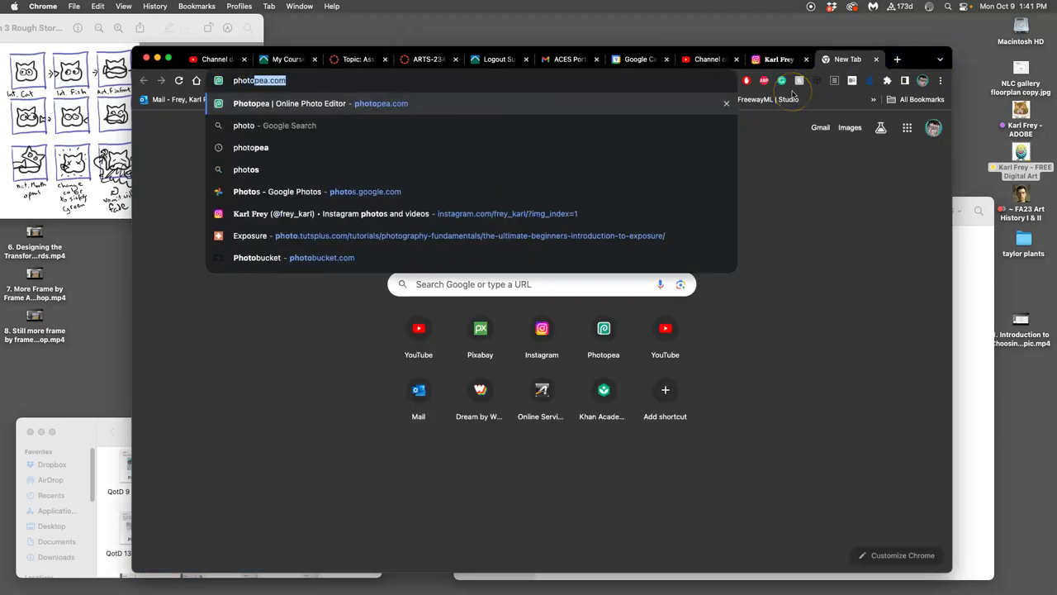
type(".com")
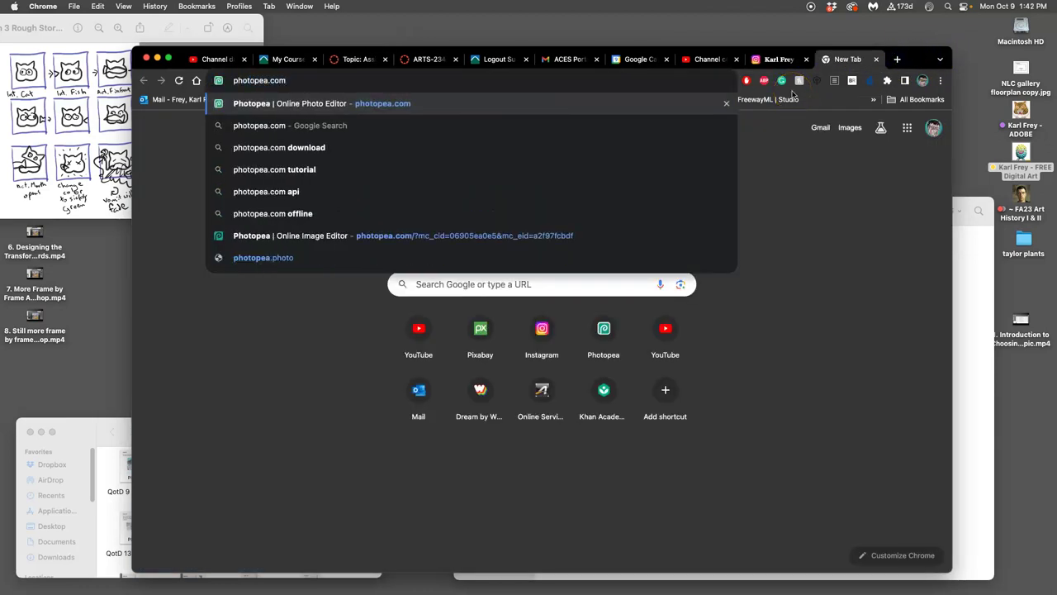
key("Return")
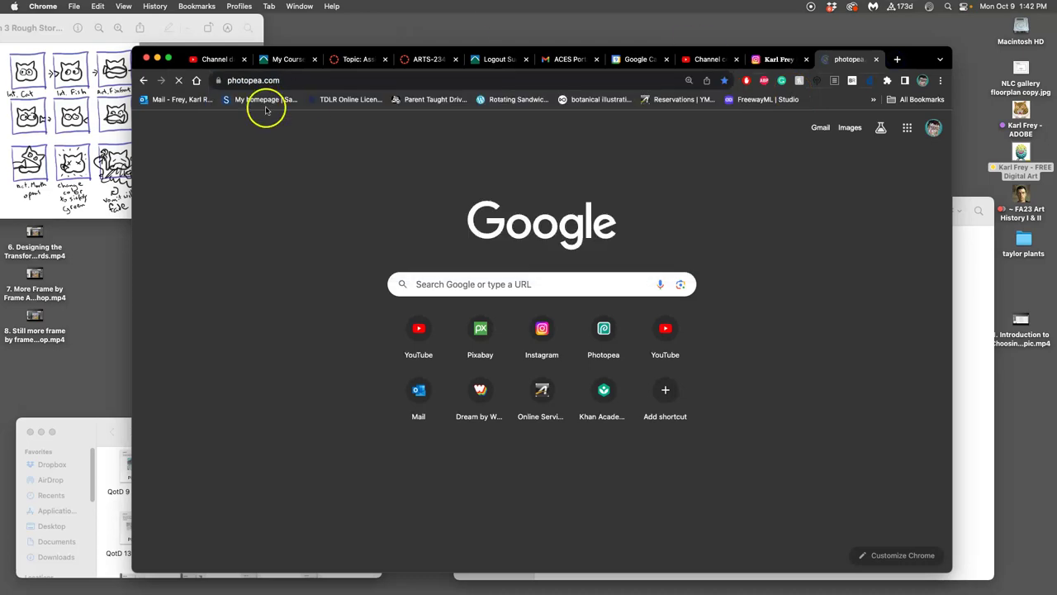
mouse_move(9, 147)
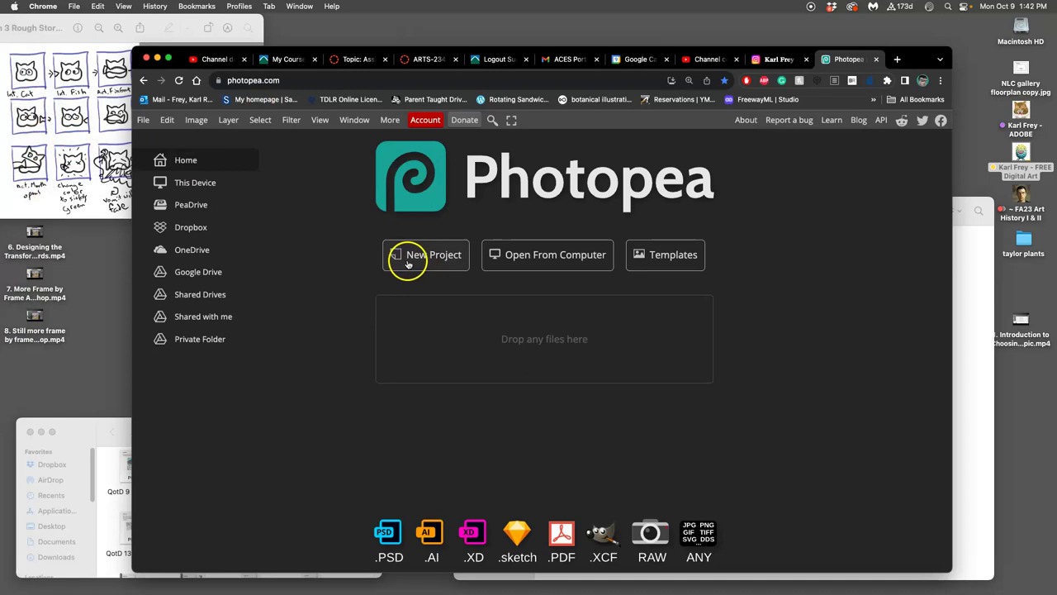
Drag the ASSETS PSD from the Assign - 3 folder into Photopea.
left_click(966, 291)
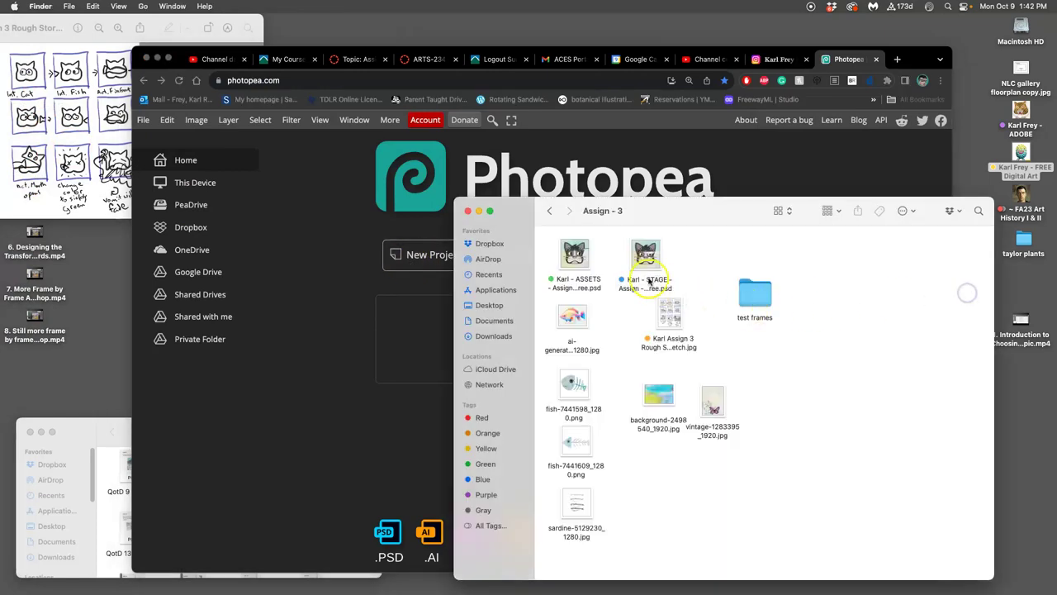
left_click_drag(581, 256, 430, 346)
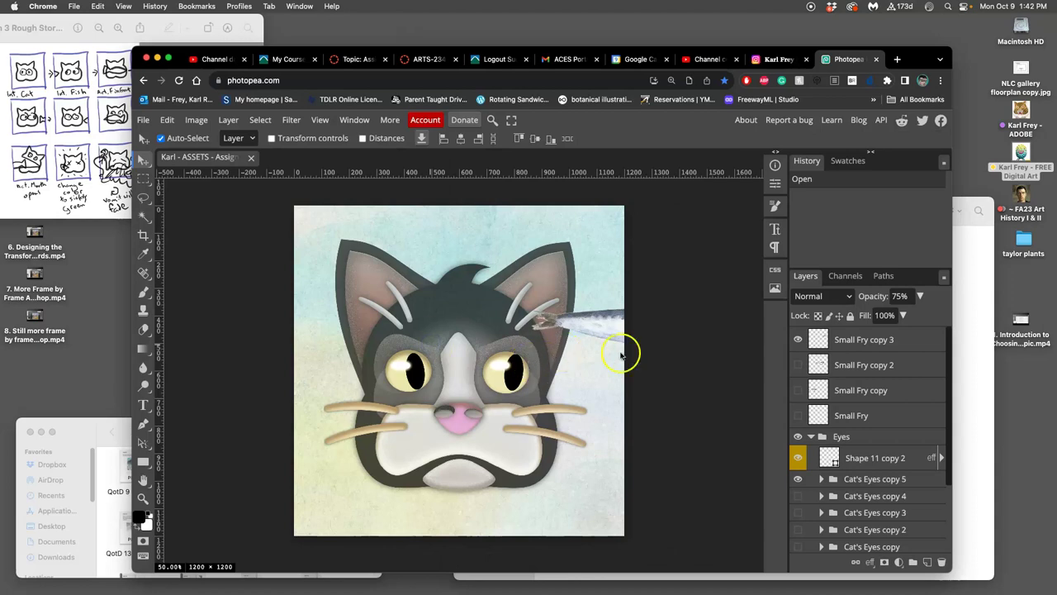
left_click(976, 319)
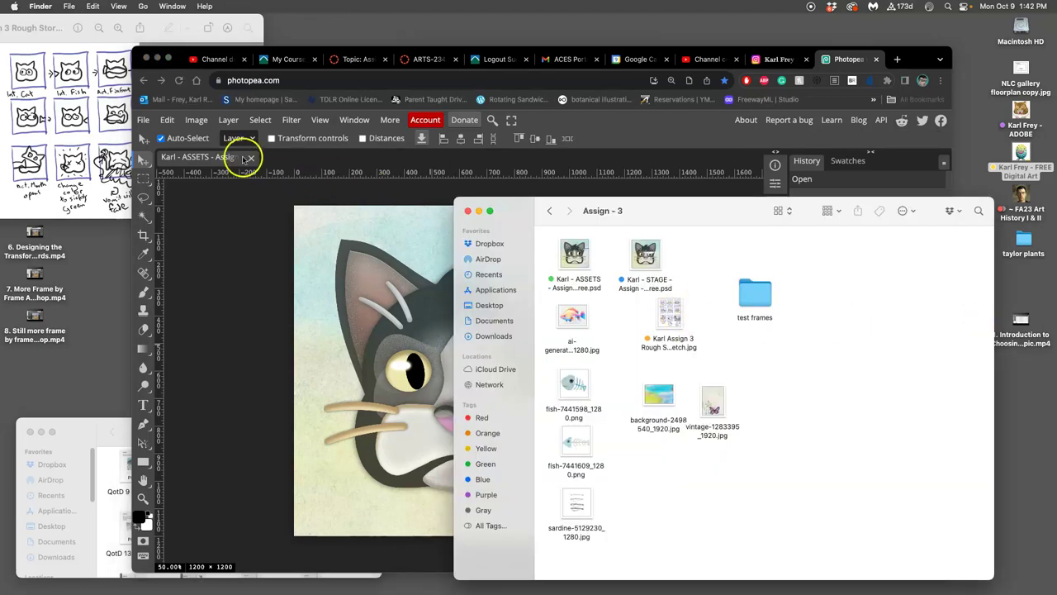
Open the STAGE PSD in Photopea through File > Open.
left_click(143, 120)
left_click(143, 119)
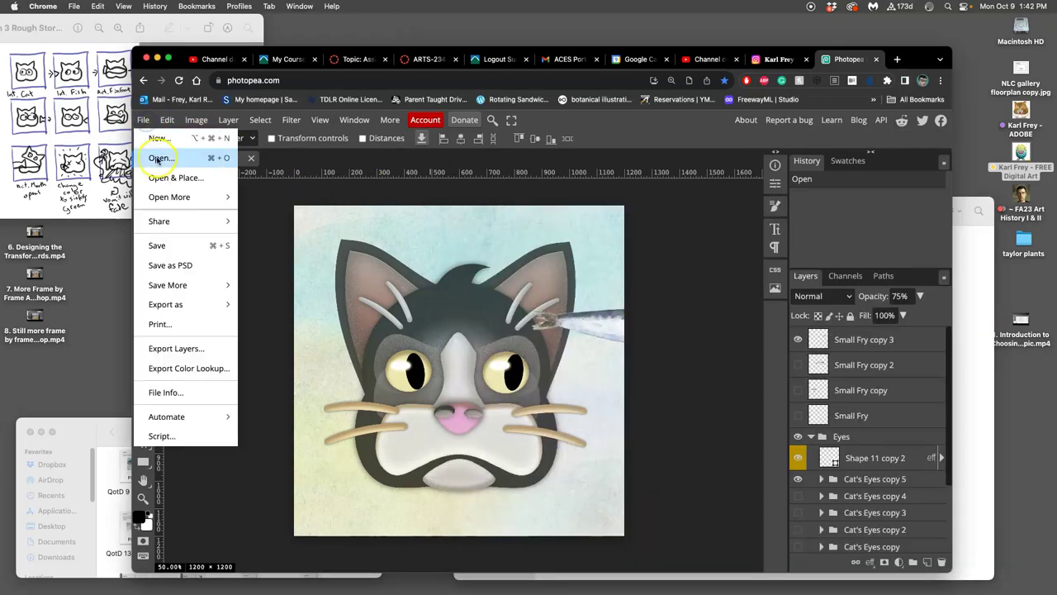
left_click(158, 158)
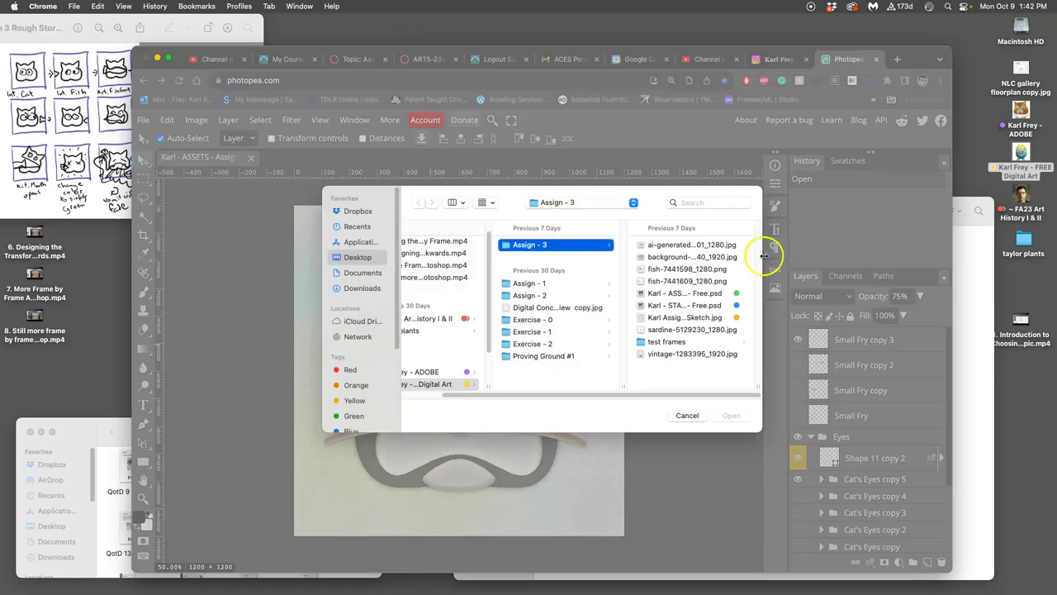
left_click(683, 306)
left_click(733, 416)
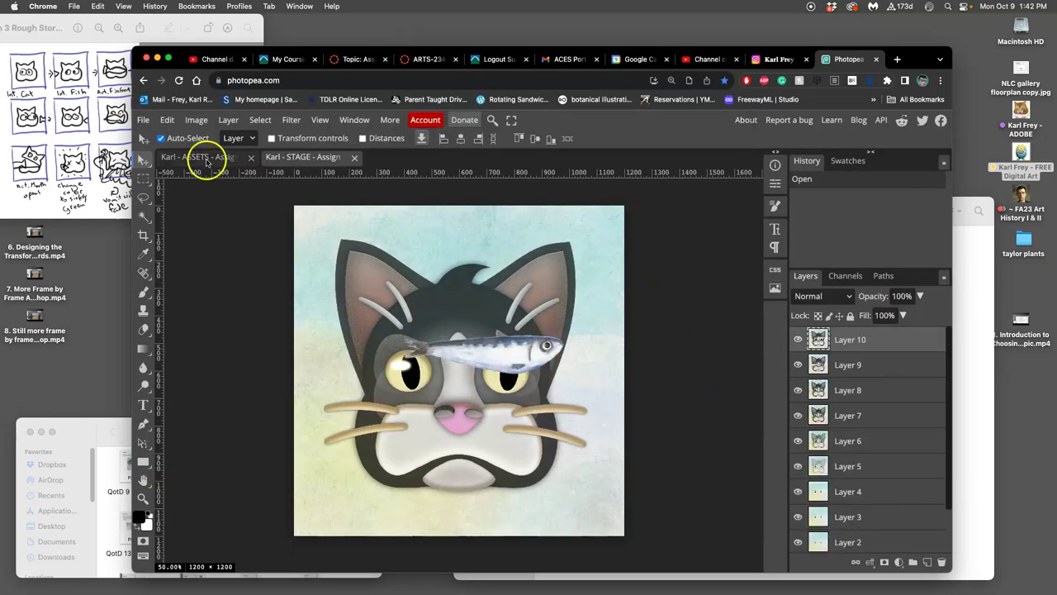
Compare the ASSETS and STAGE documents, ending on STAGE.
left_click(204, 157)
left_click(289, 163)
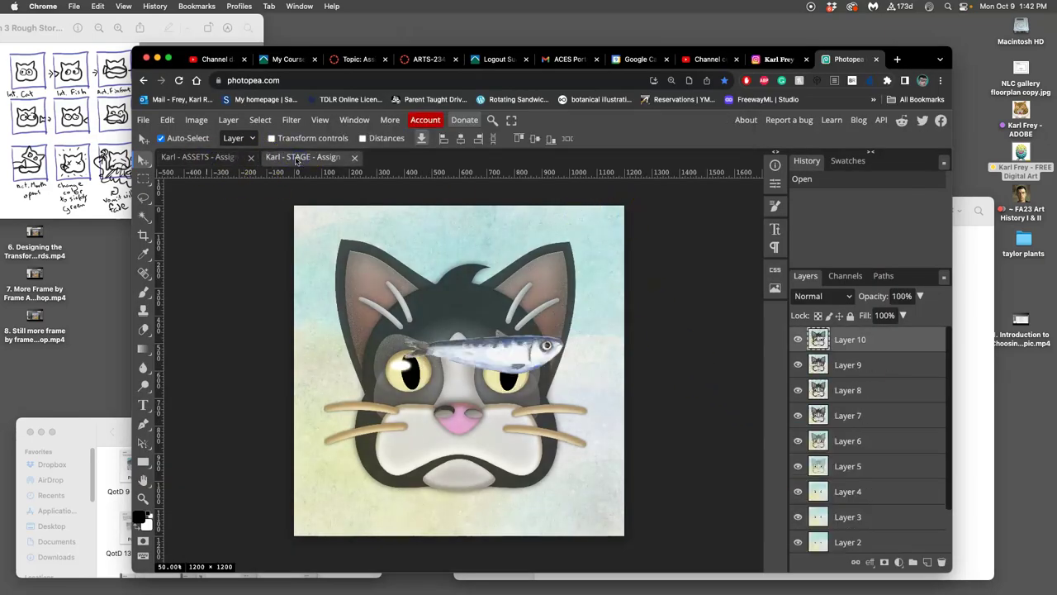
left_click(224, 161)
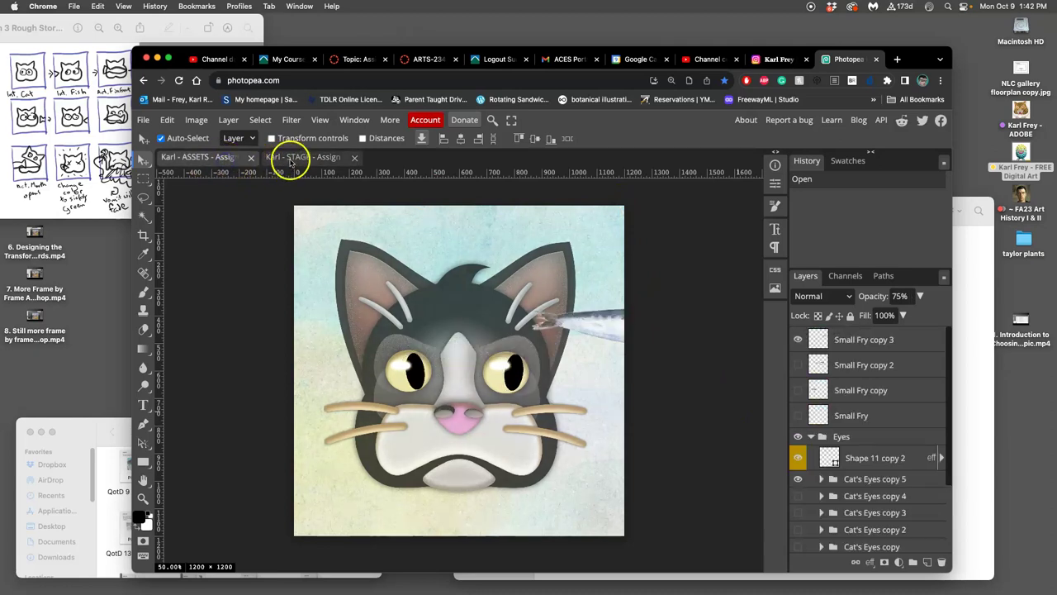
scroll(899, 388, "down", 3)
scroll(866, 409, "up", 3)
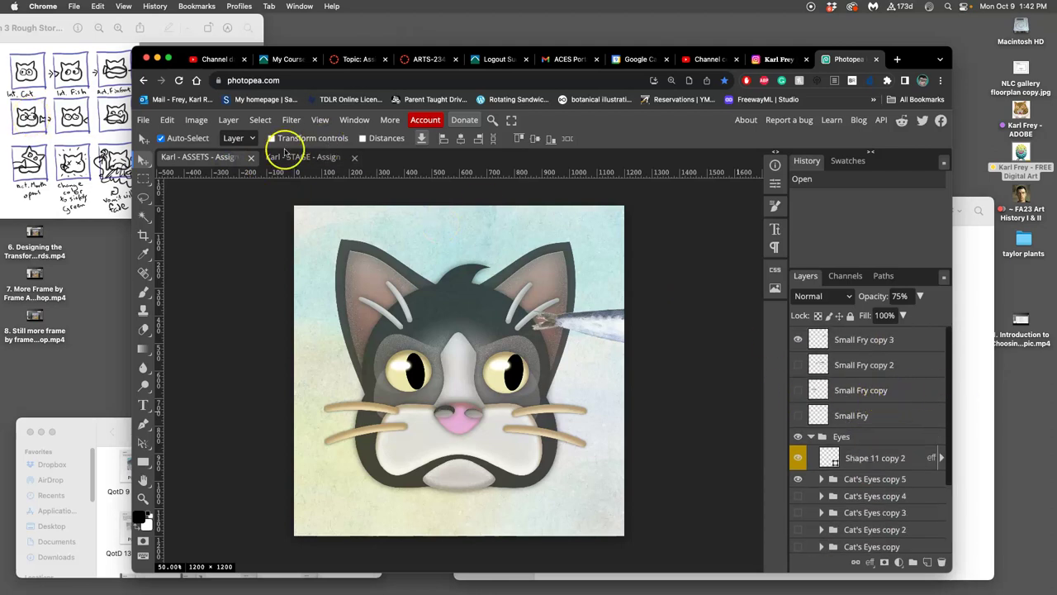
left_click(302, 158)
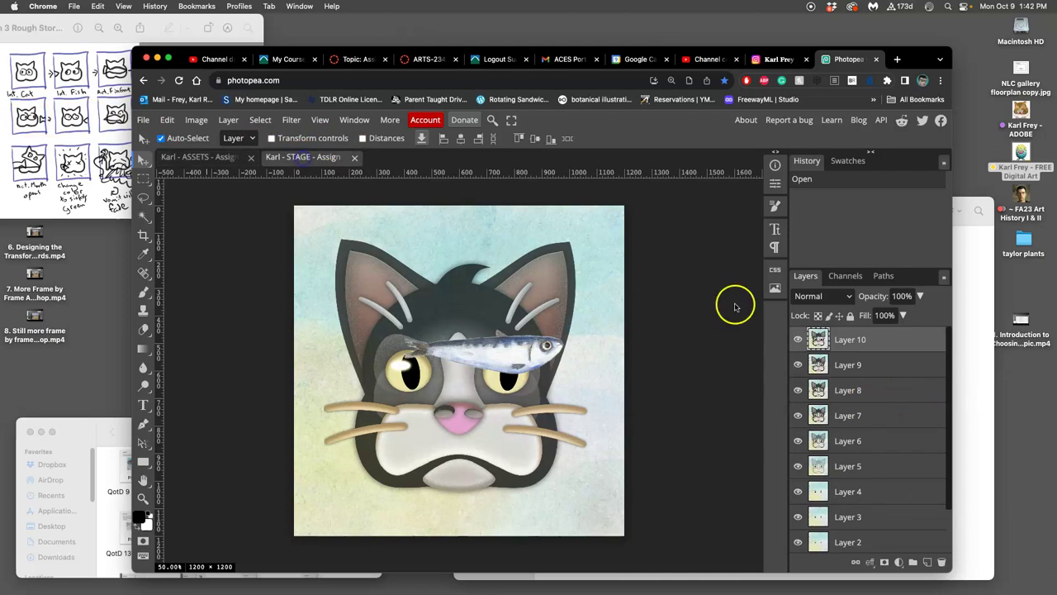
Hide frame Layers 10 down to 2 one by one, stepping back through the animation.
left_click(799, 339)
left_click(799, 341)
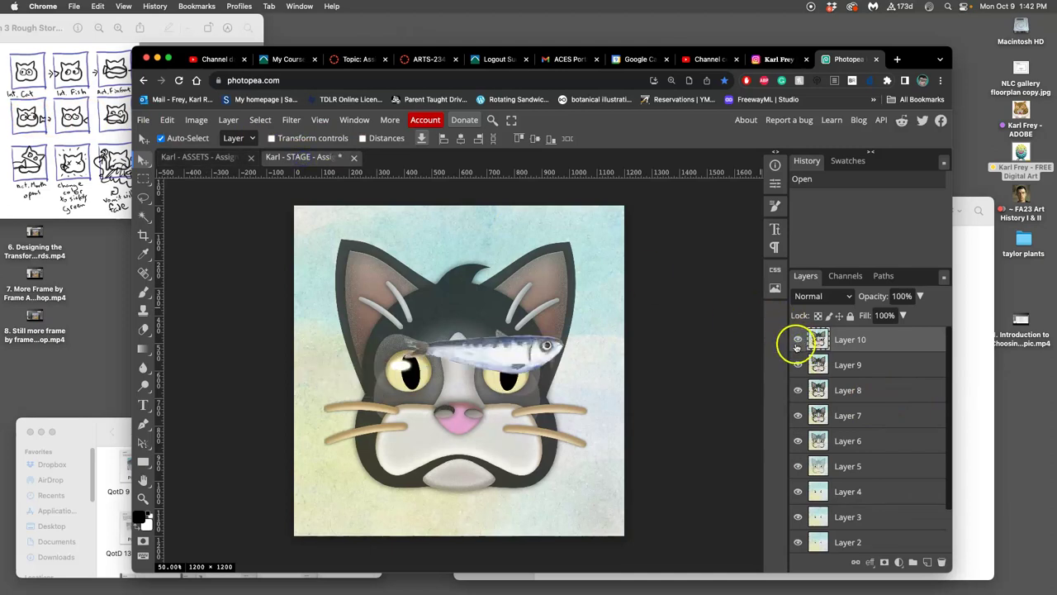
left_click(797, 342)
left_click(798, 365)
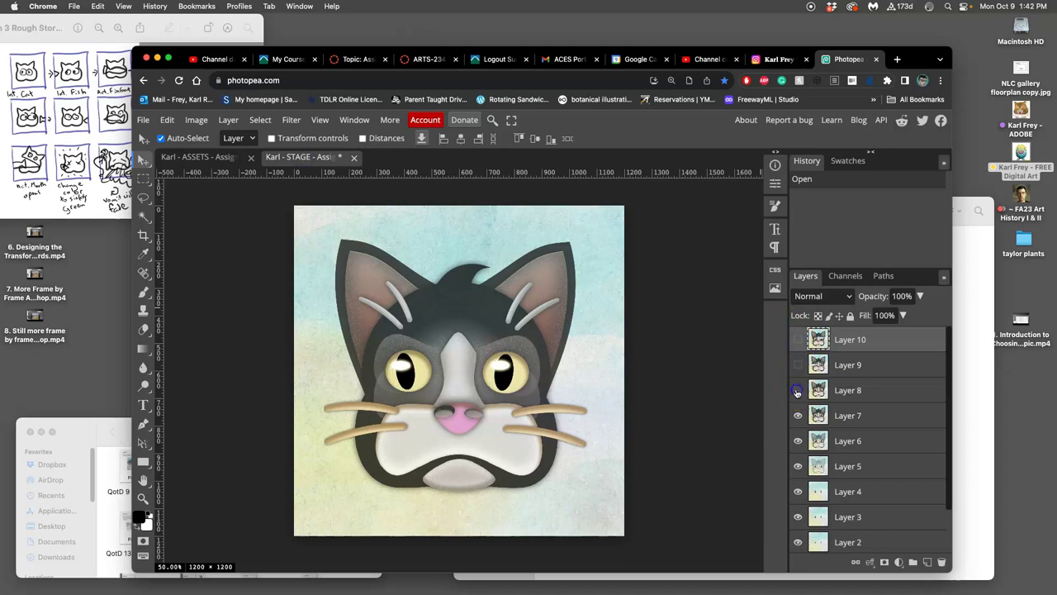
left_click(797, 390)
left_click(797, 415)
left_click(798, 440)
left_click(797, 465)
left_click(797, 492)
left_click(798, 516)
left_click(797, 542)
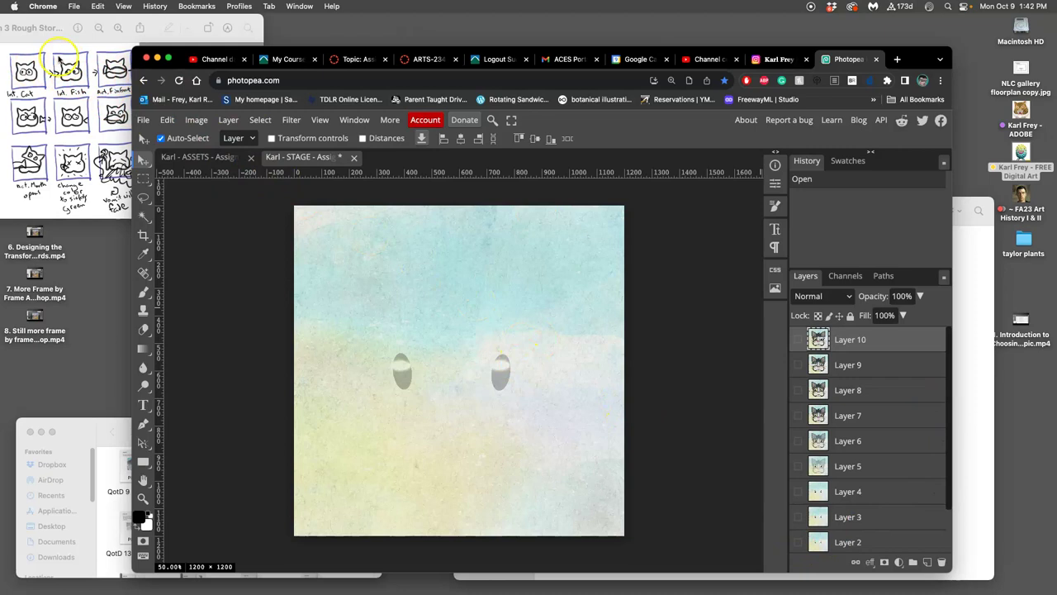
Check the storyboard sketch in Preview, then hide Layer 1 leaving only the background.
left_click(87, 57)
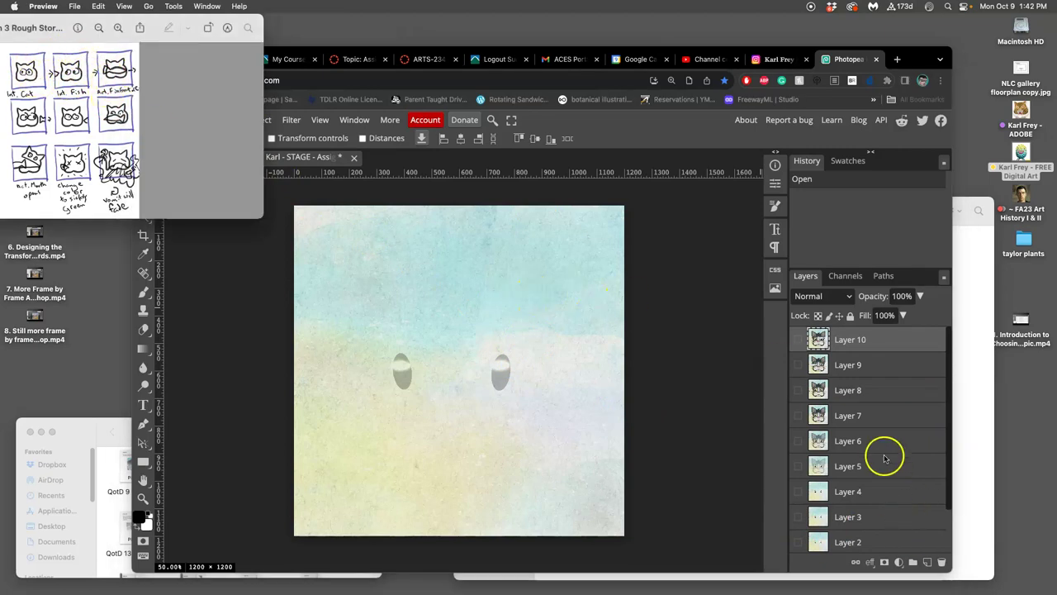
scroll(880, 451, "down", 3)
left_click(799, 515)
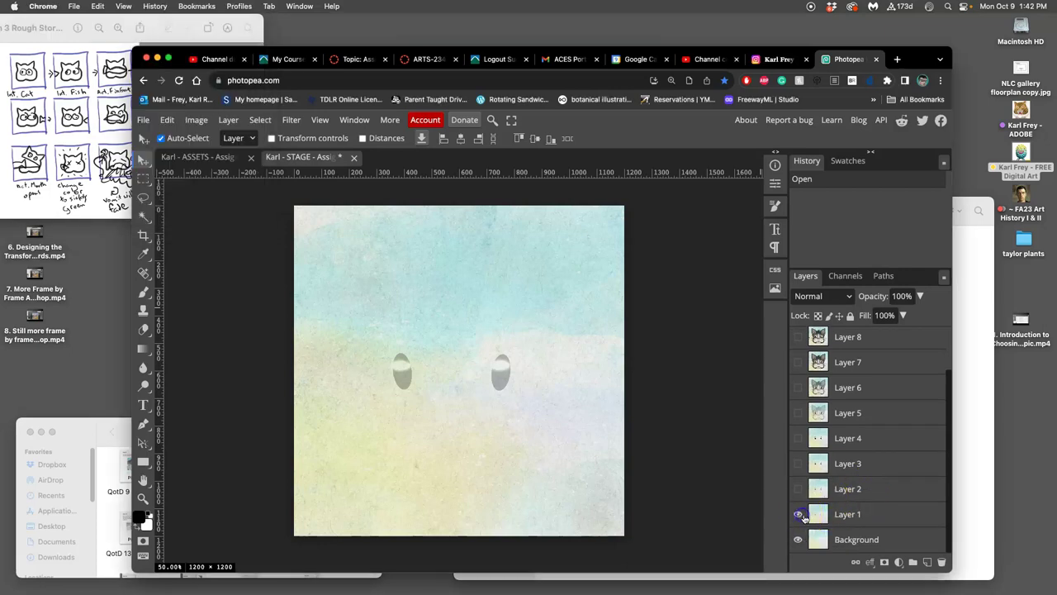
left_click(799, 514)
Turn Layers 1 through 10 back on in order, ending with the fish on the cat's forehead.
left_click(799, 515)
left_click(798, 489)
left_click(797, 464)
left_click(798, 440)
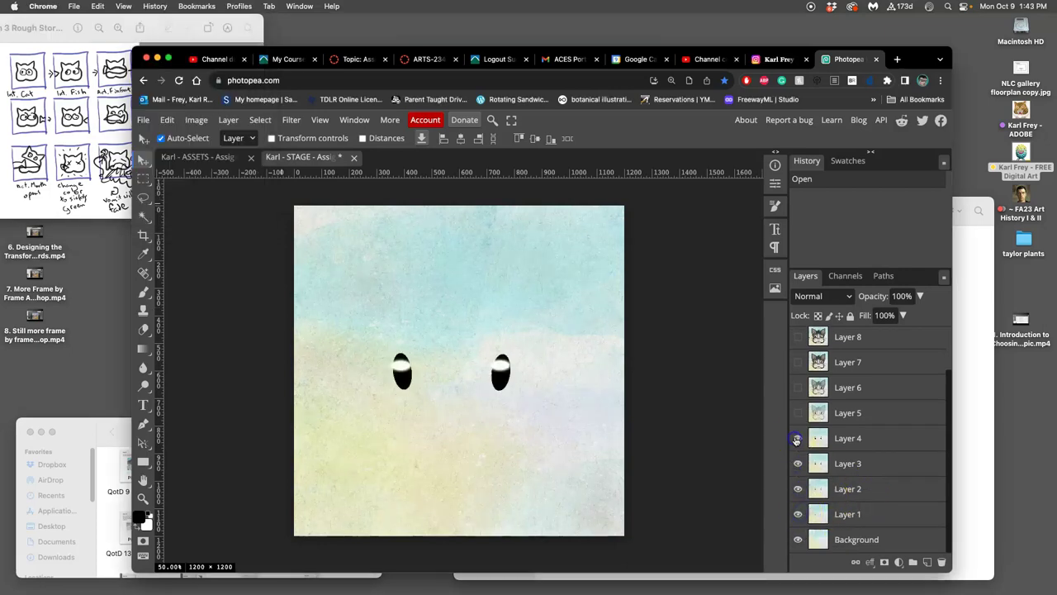
left_click(799, 413)
left_click(798, 388)
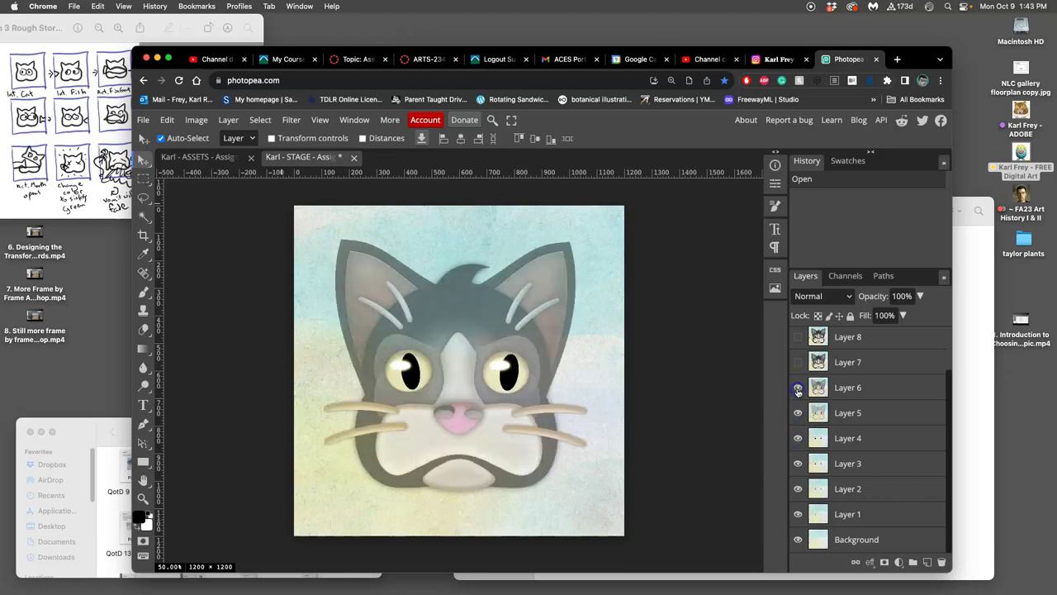
left_click(798, 364)
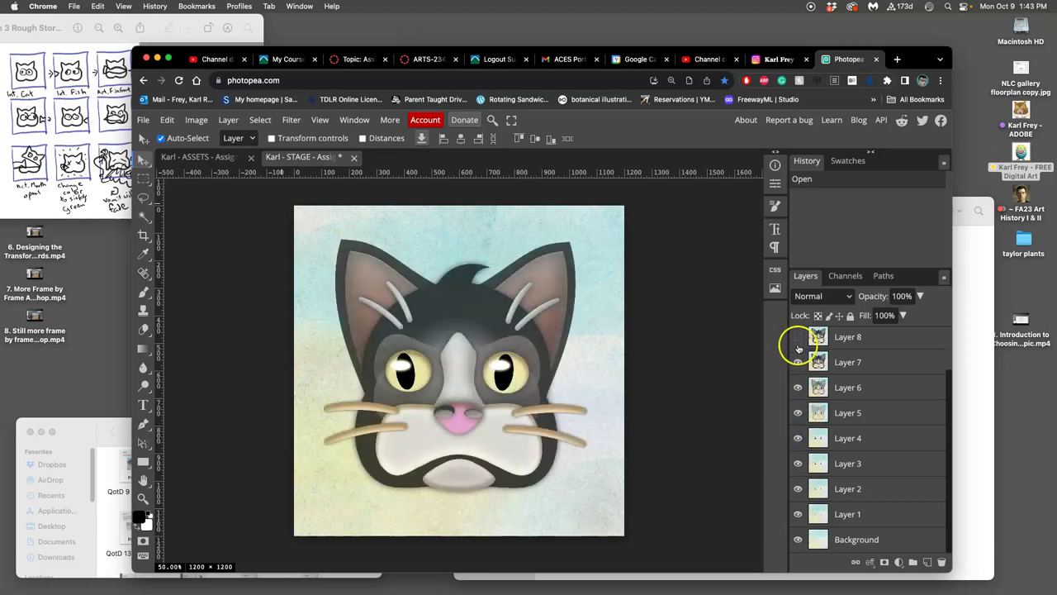
left_click(798, 337)
scroll(798, 339, "up", 2)
left_click(796, 366)
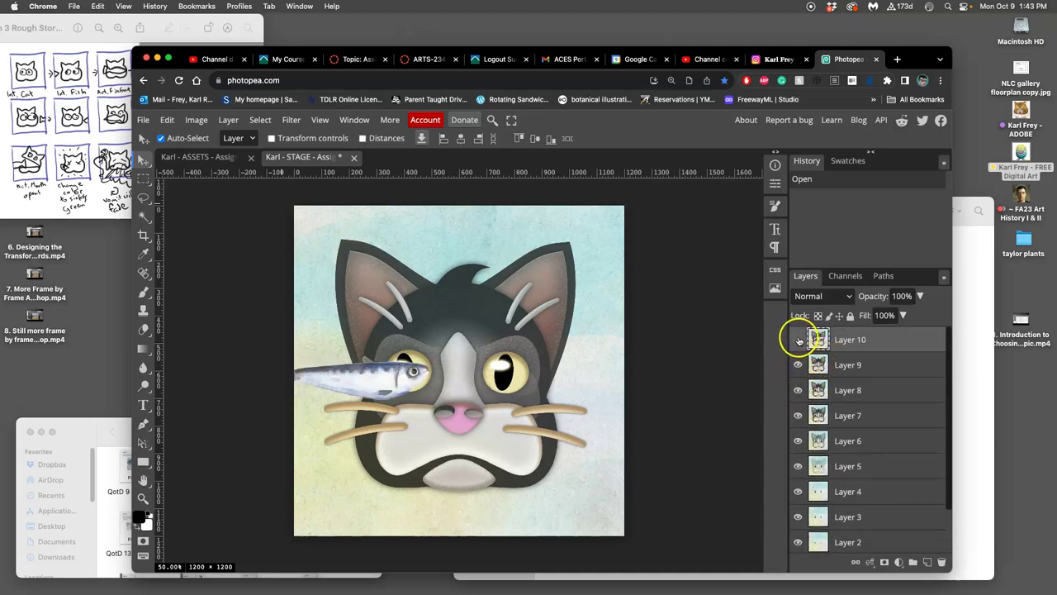
left_click(798, 340)
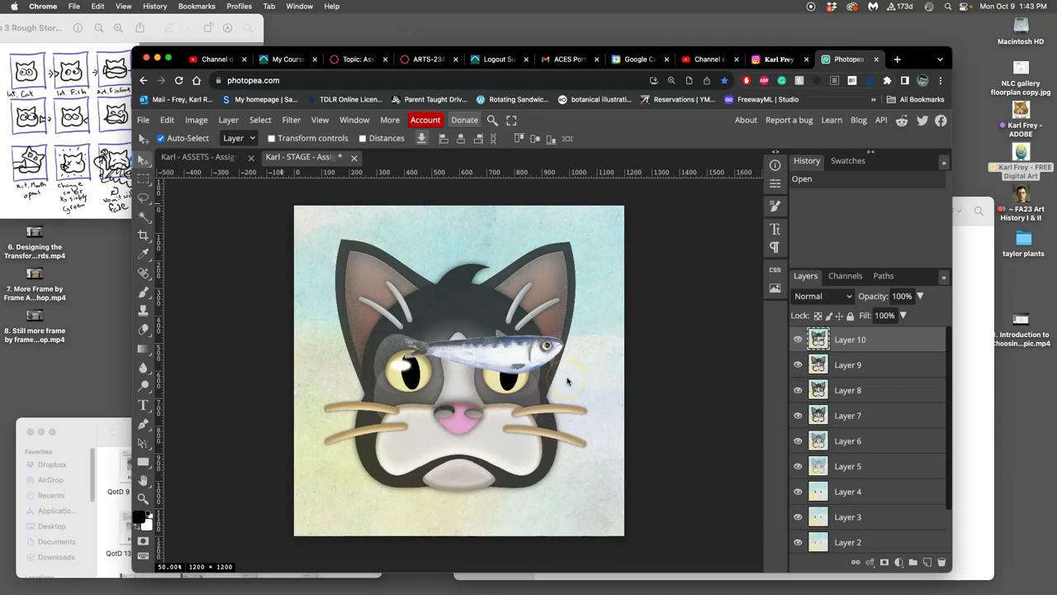
Save the STAGE PSD with Cmd+S and give the file a blue tag in Finder.
key("super+s")
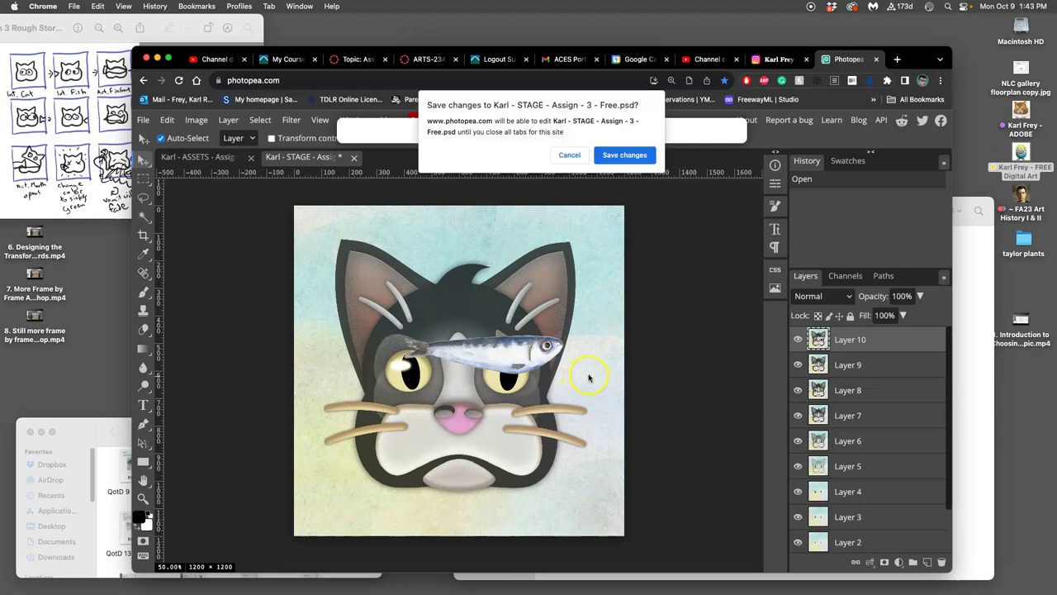
left_click(624, 154)
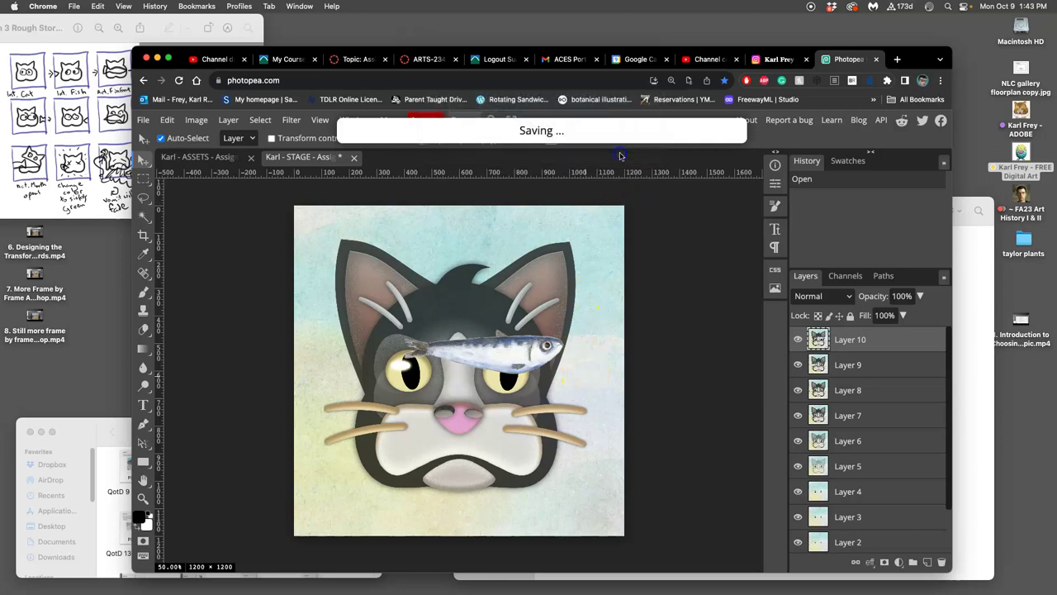
left_click(989, 307)
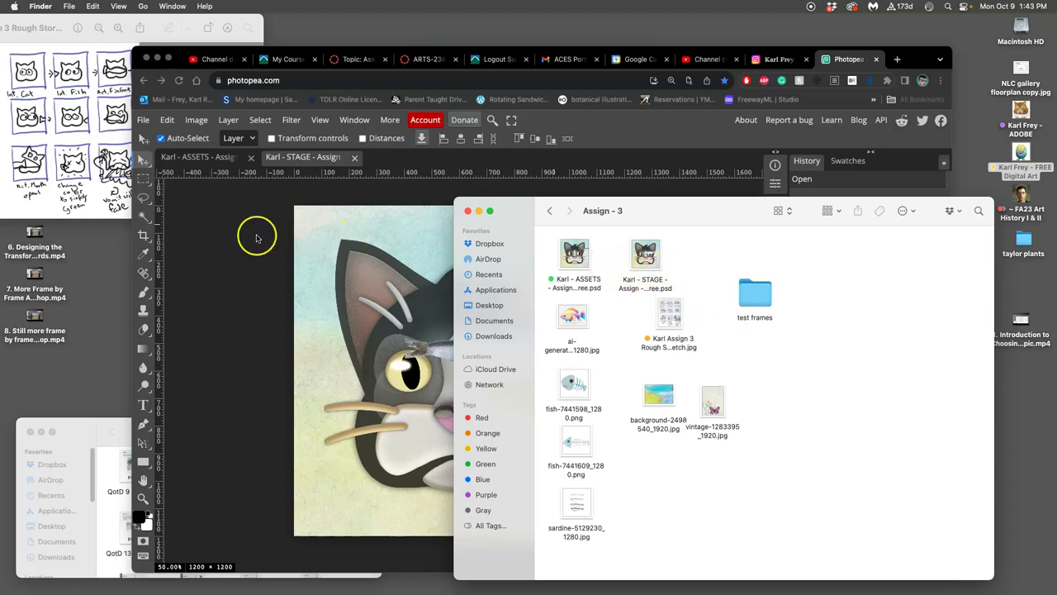
right_click(646, 256)
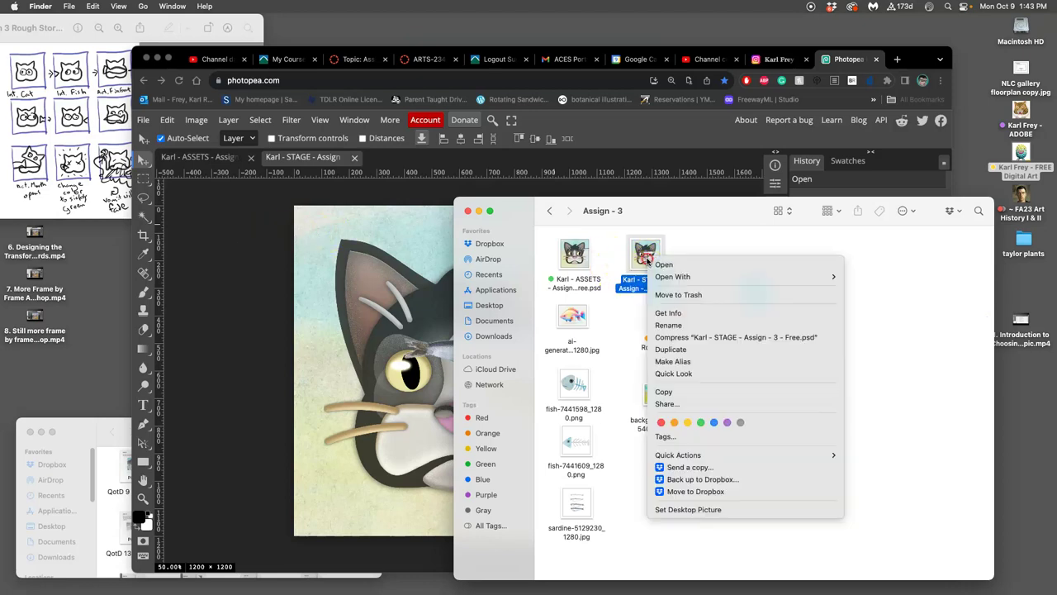
left_click(712, 423)
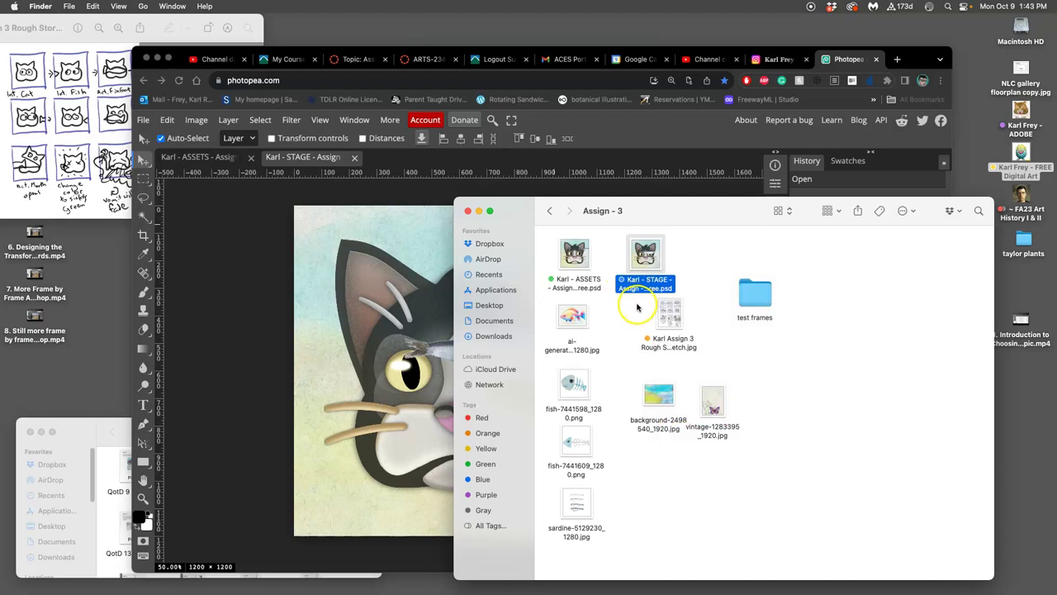
left_click(646, 282)
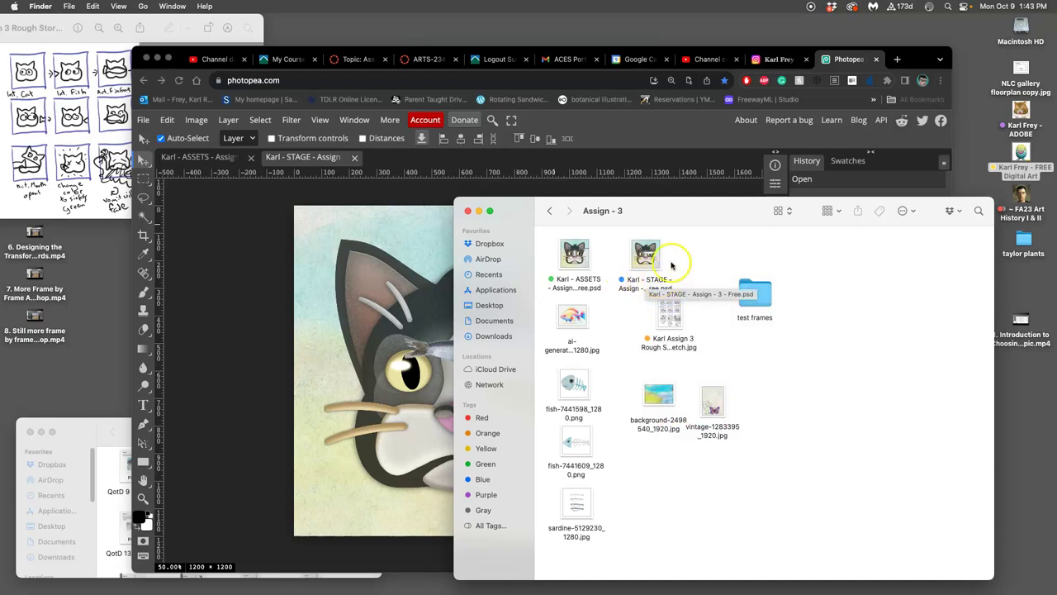
Switch Photopea to the ASSETS document and move the folder window aside.
left_click(262, 284)
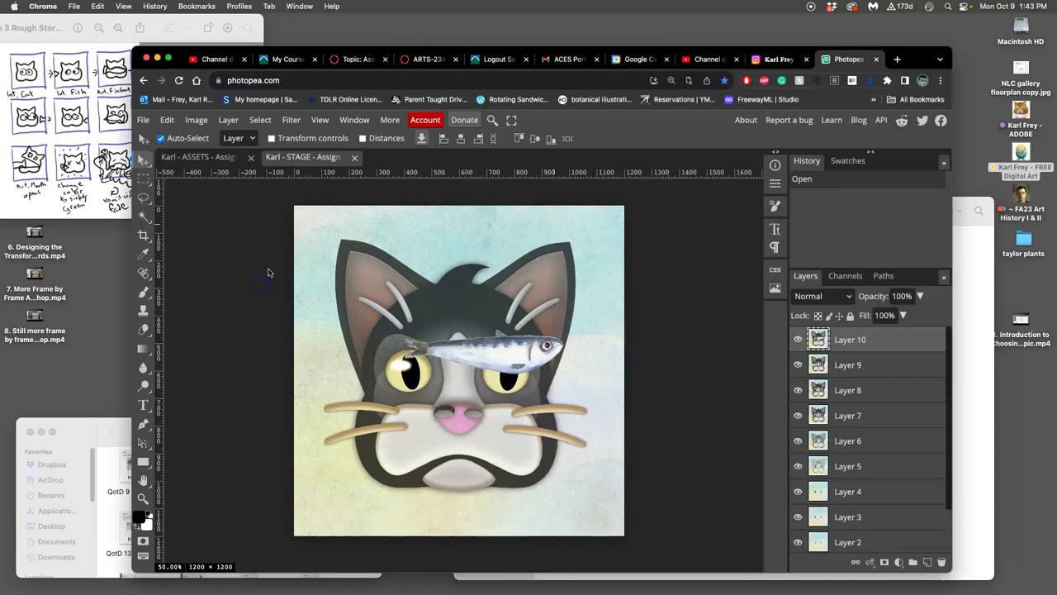
left_click(212, 157)
left_click(968, 205)
left_click_drag(968, 277, 926, 246)
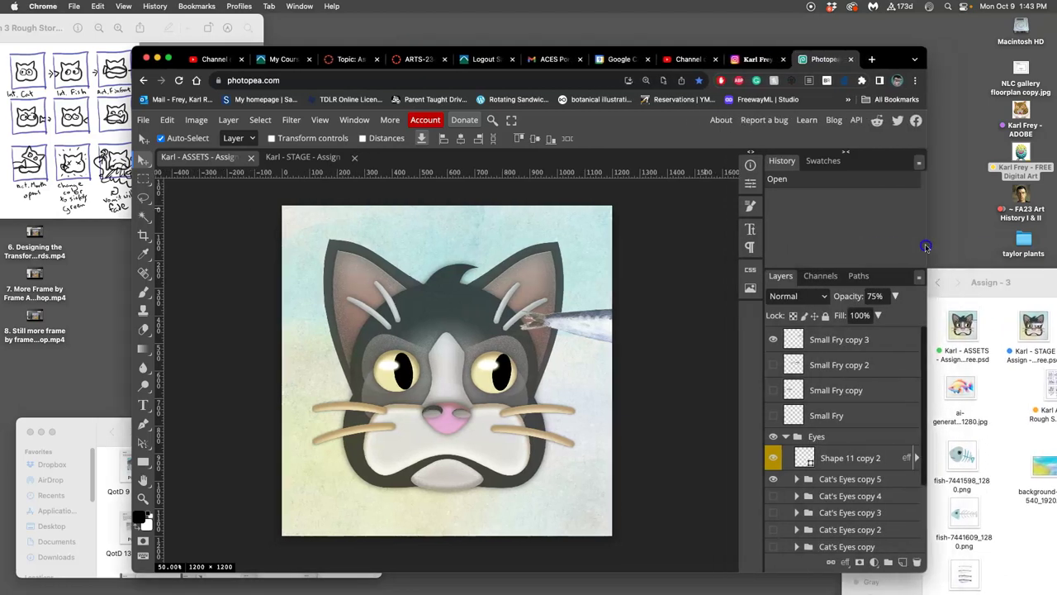
In the STAGE document, compare Layer 10 with the storyboard, then hide Layers 10 and 9.
left_click(787, 163)
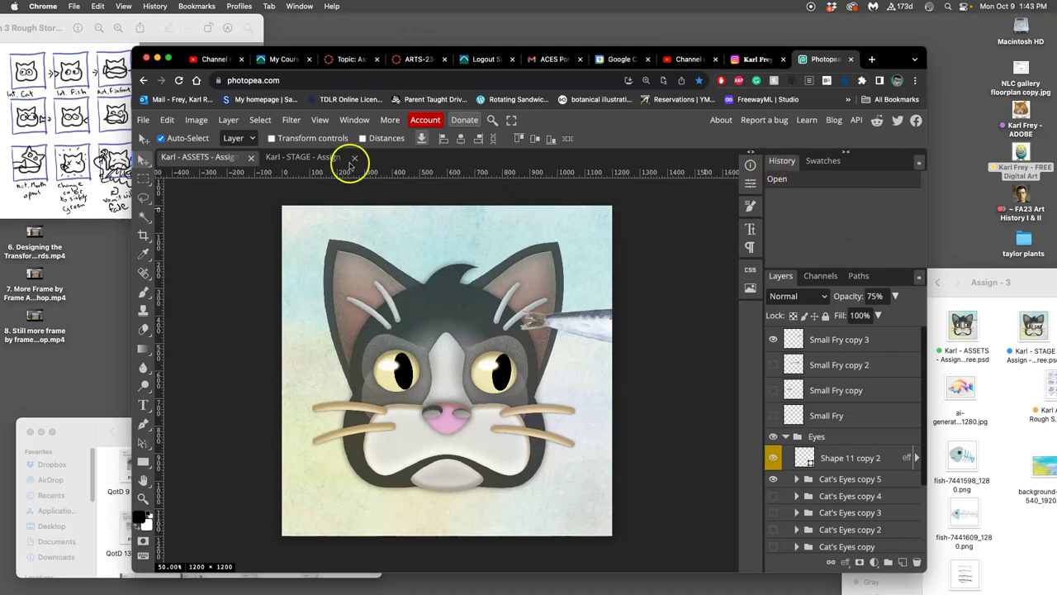
left_click(315, 159)
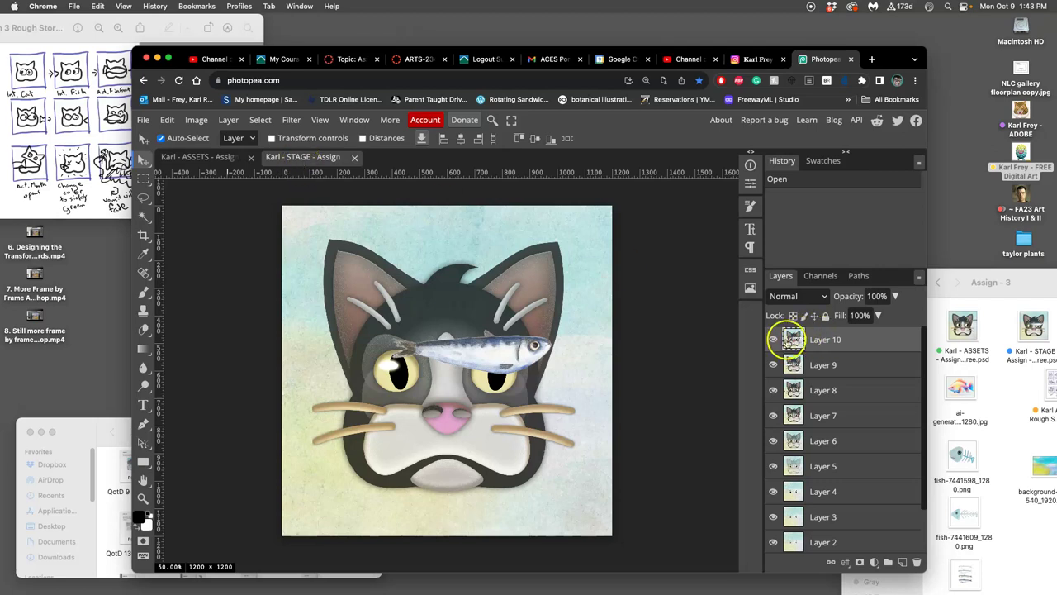
left_click(773, 340)
left_click(773, 340)
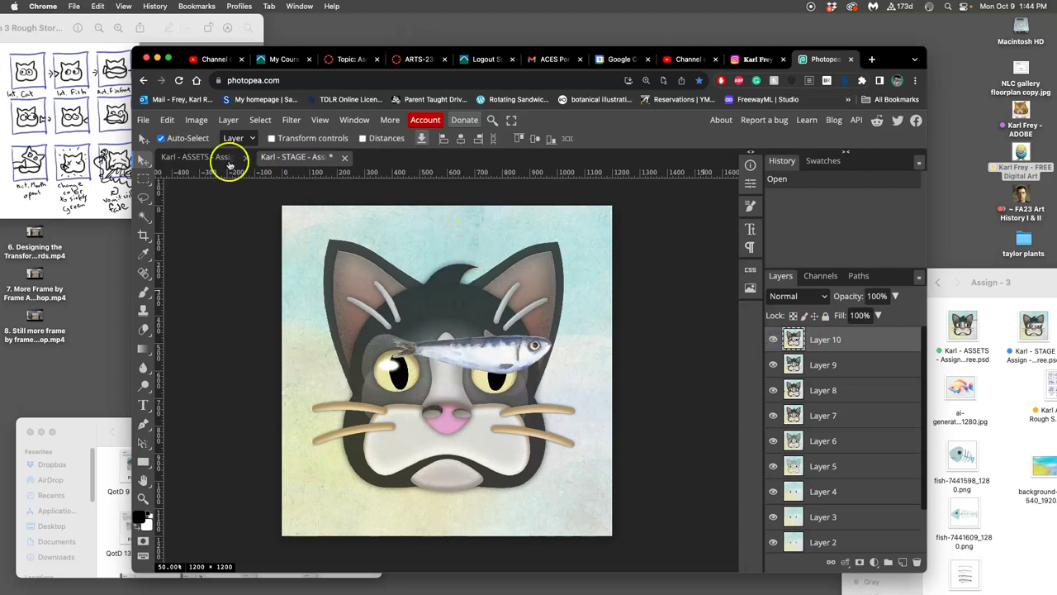
left_click(113, 130)
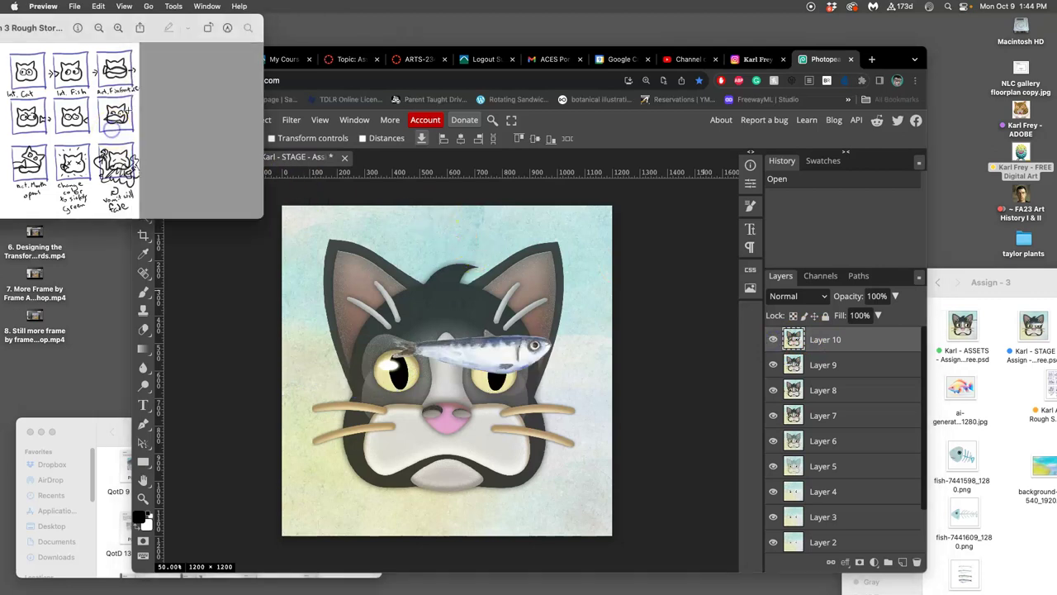
left_click(636, 207)
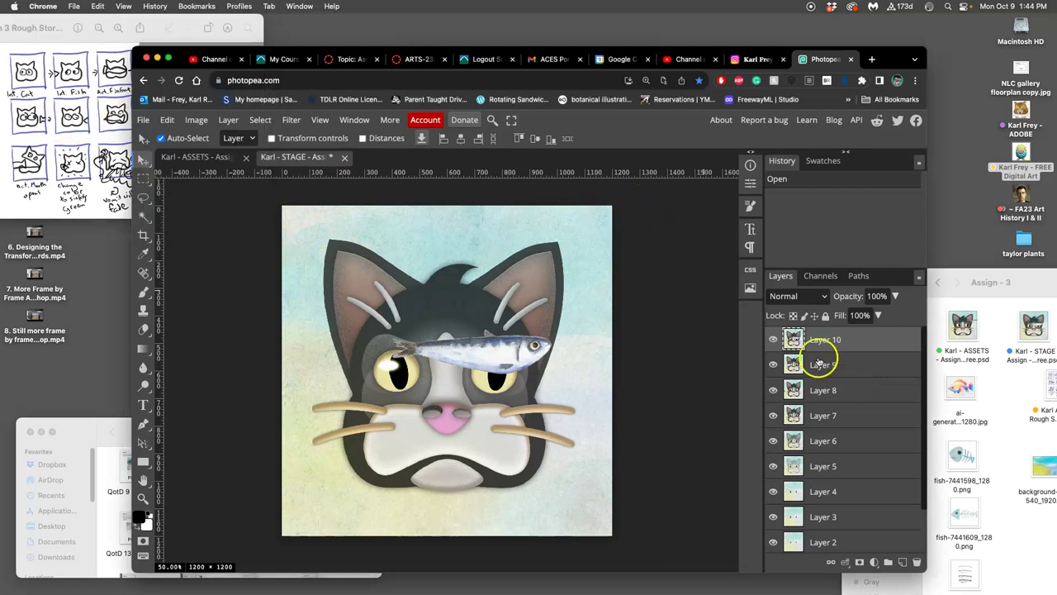
left_click(773, 340)
left_click(773, 364)
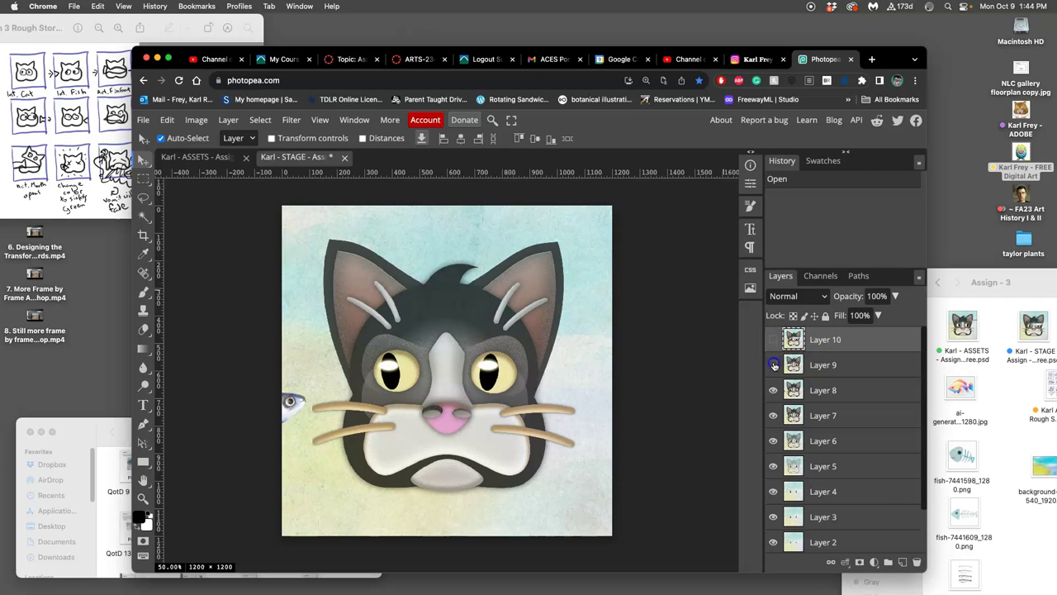
Turn Layers 9 and 10 back on, then flip between STAGE and ASSETS, ending on ASSETS.
left_click(774, 365)
left_click(773, 339)
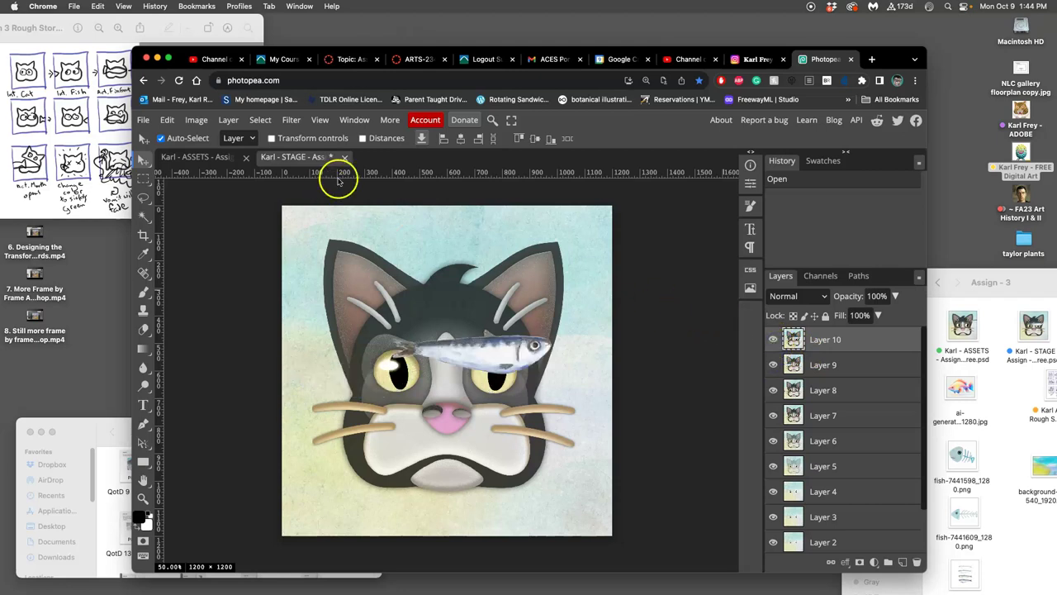
left_click(208, 157)
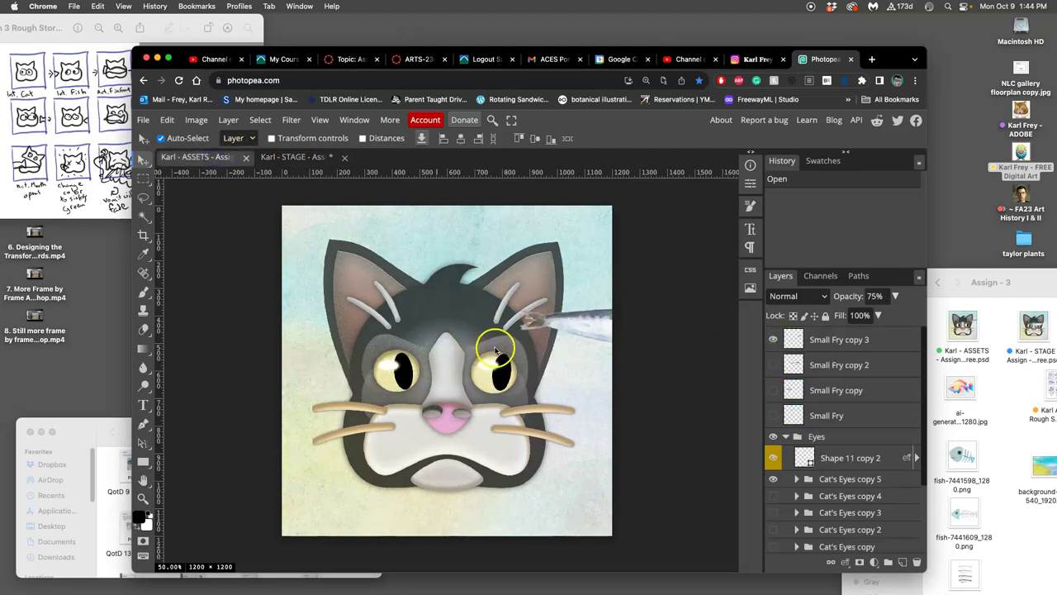
left_click(316, 158)
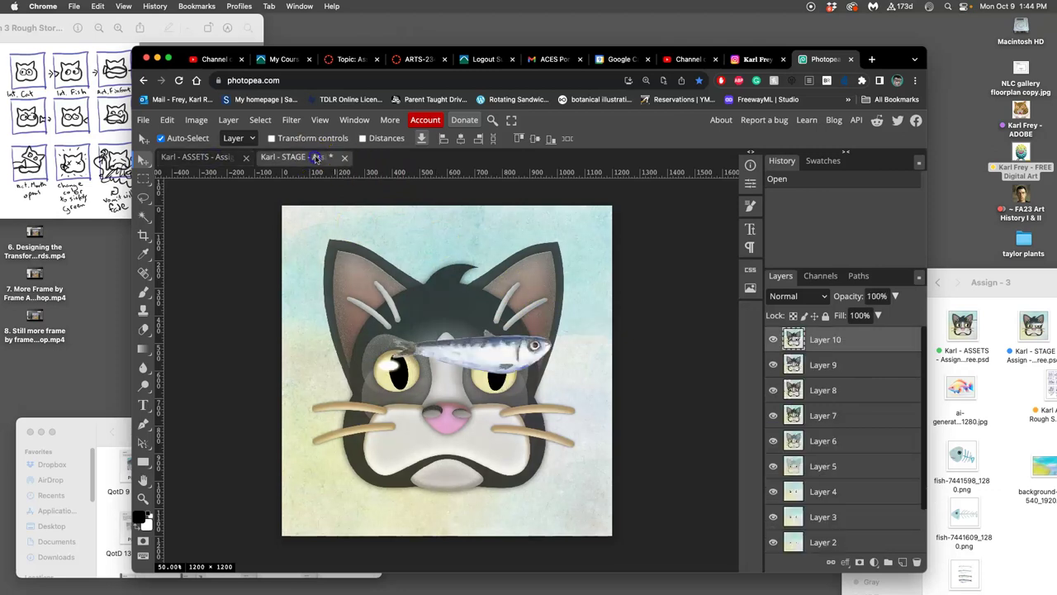
left_click(218, 157)
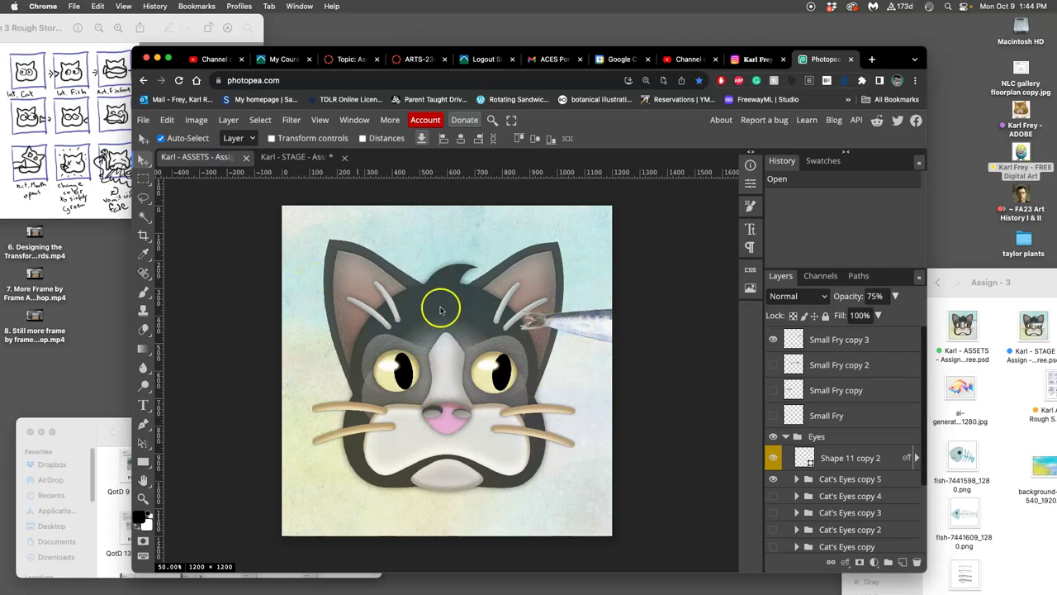
left_click(302, 161)
left_click(236, 158)
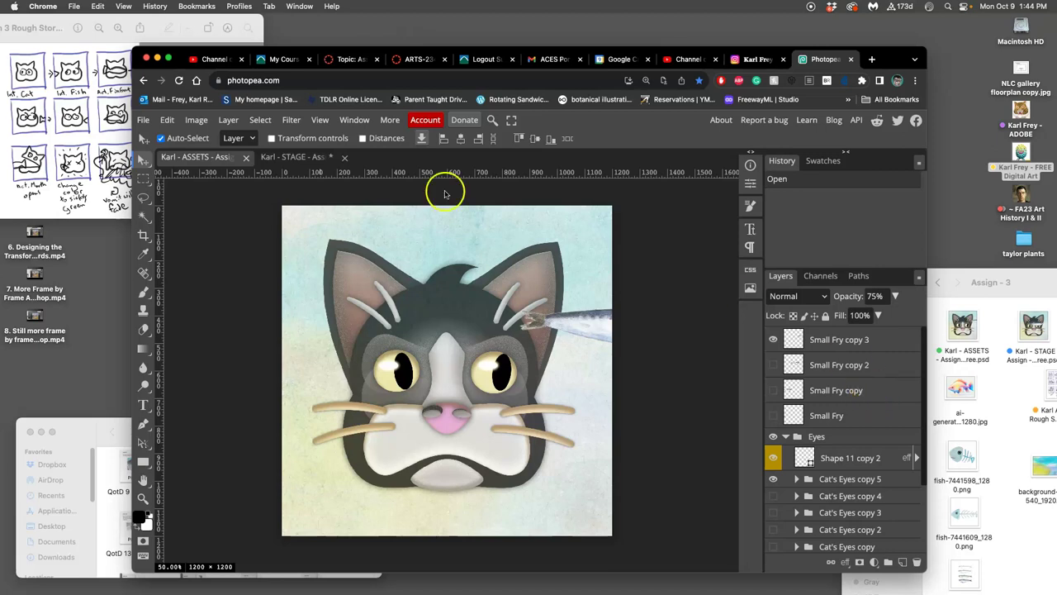
Flatten ASSETS, copy the whole frame, then revert ASSETS to its Open history state.
left_click(230, 120)
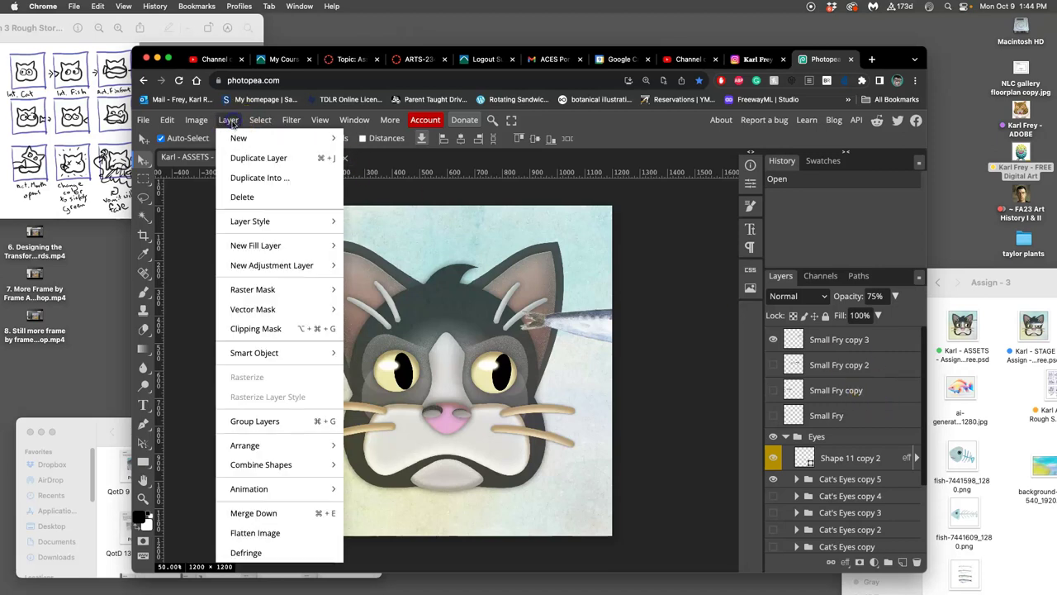
left_click(248, 534)
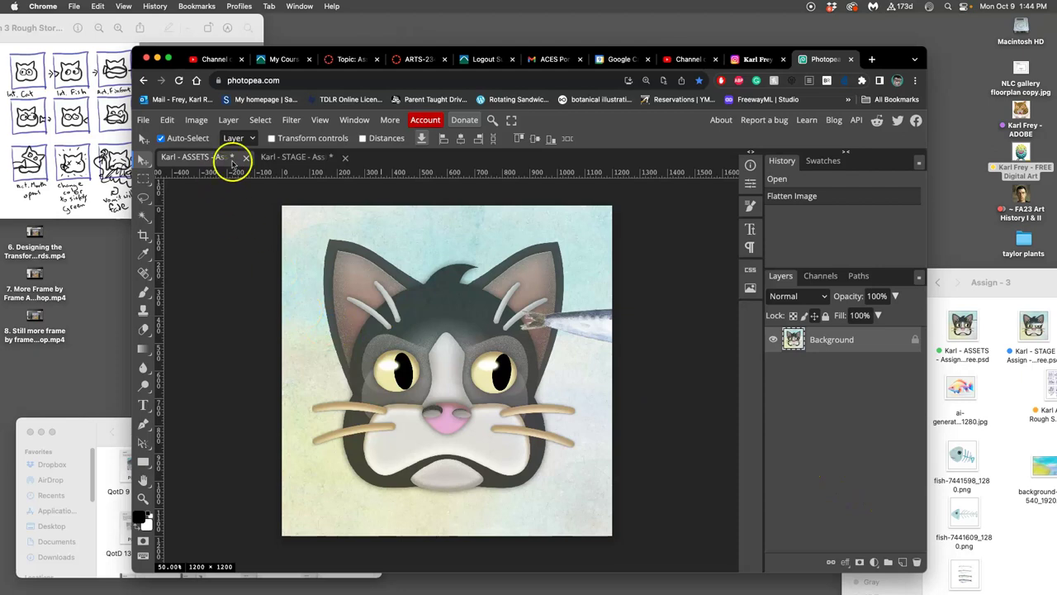
left_click(260, 120)
left_click(267, 137)
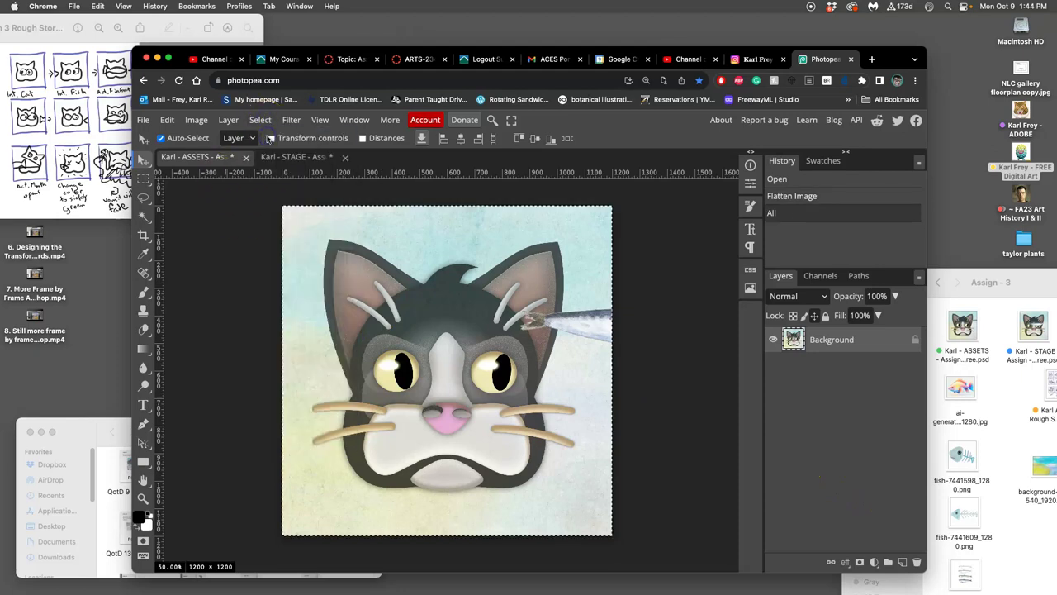
left_click(166, 120)
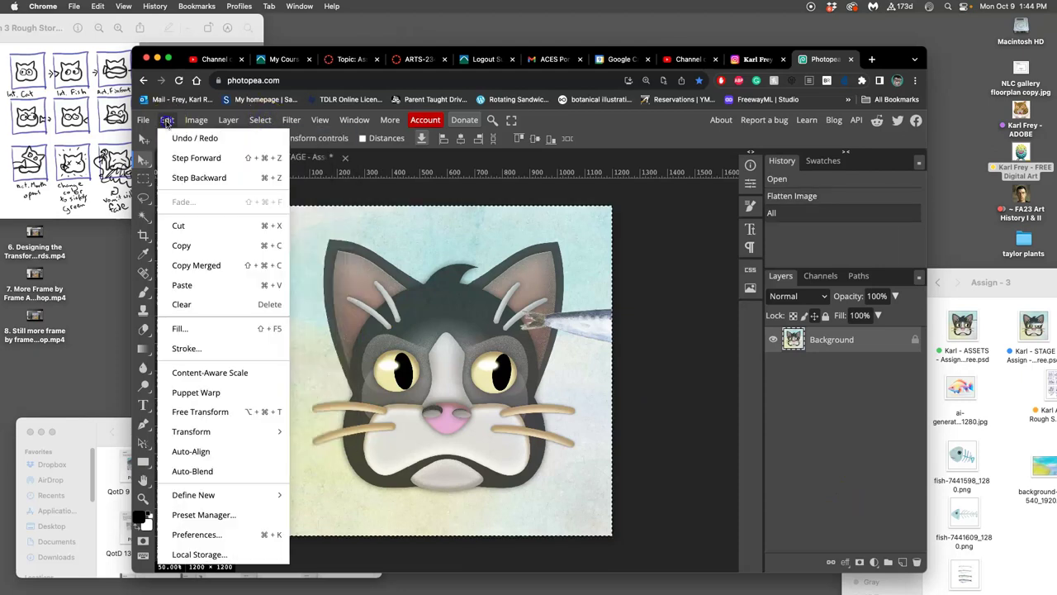
left_click(182, 245)
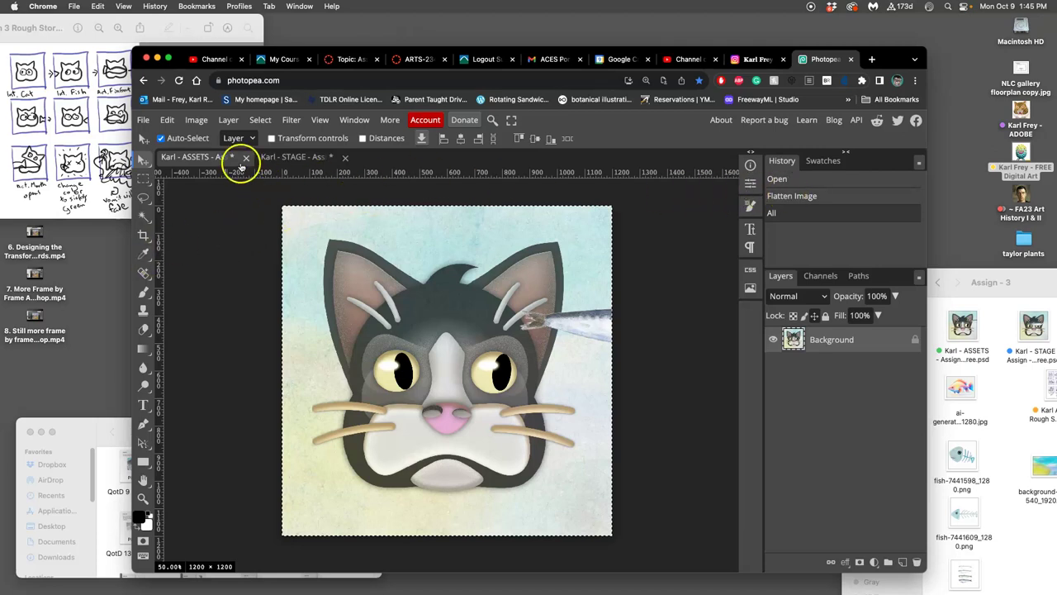
left_click(802, 180)
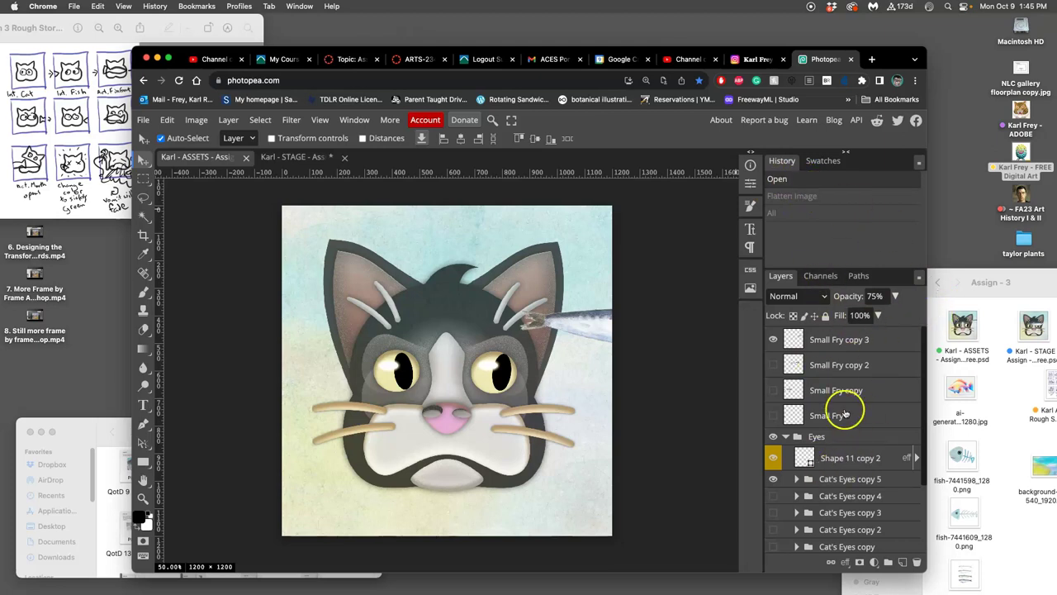
Paste the copied frame into STAGE as Layer 11, check it, save STAGE, and return to ASSETS.
left_click(288, 158)
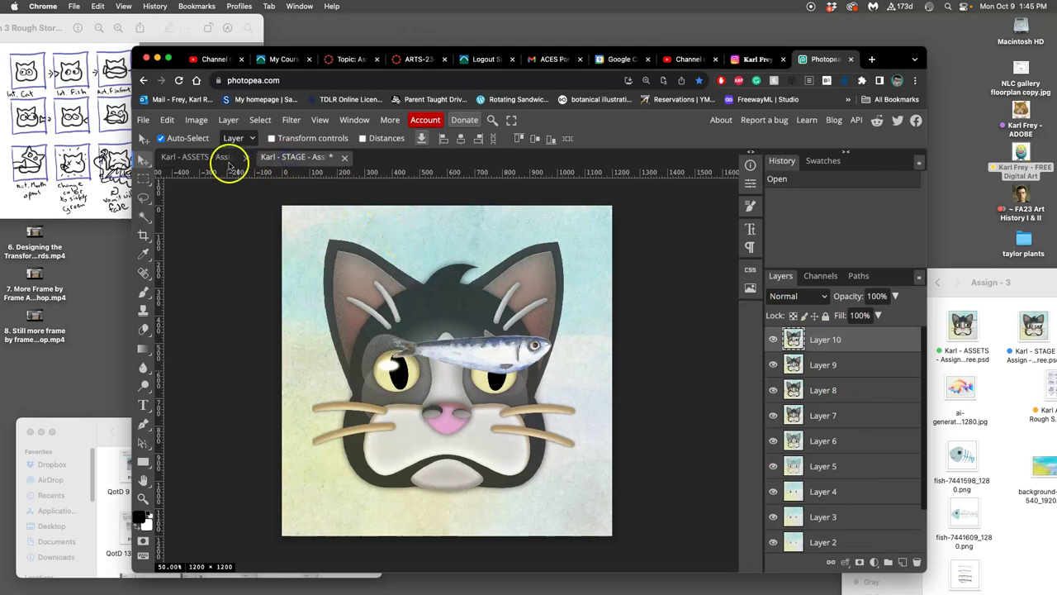
left_click(165, 120)
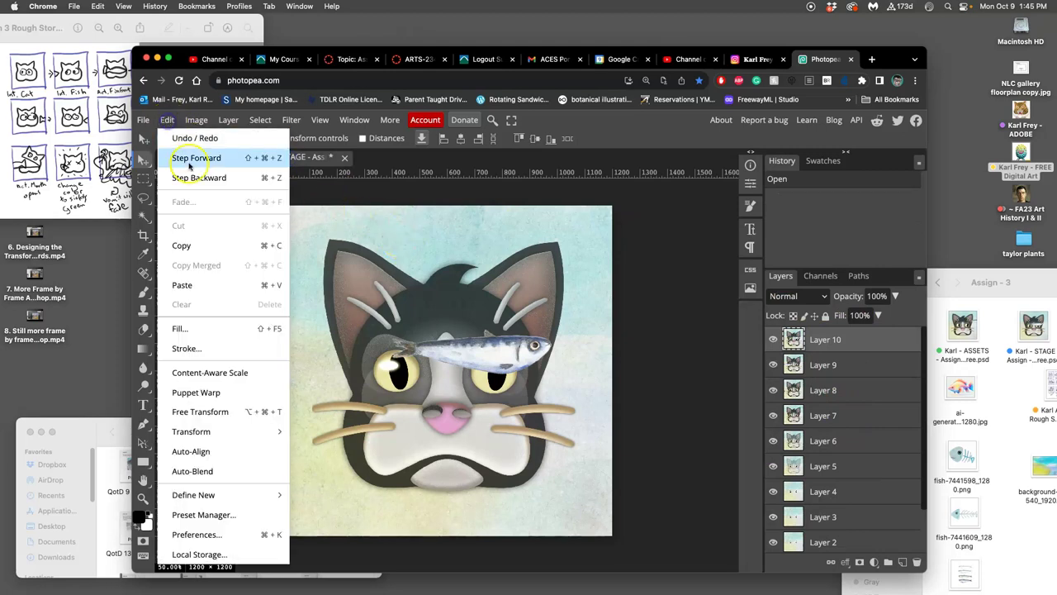
left_click(195, 289)
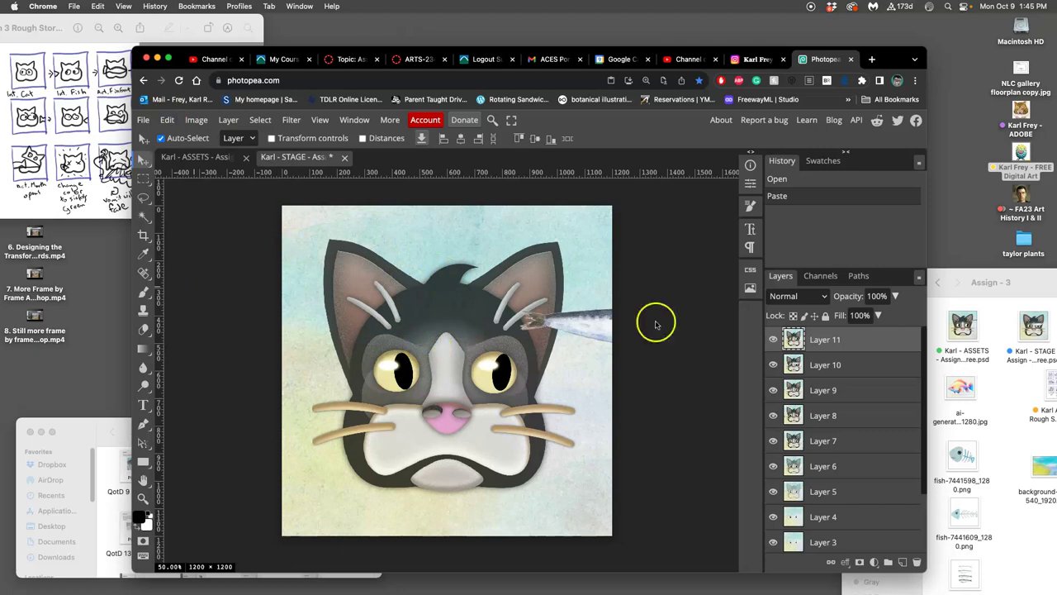
left_click(773, 339)
left_click(773, 339)
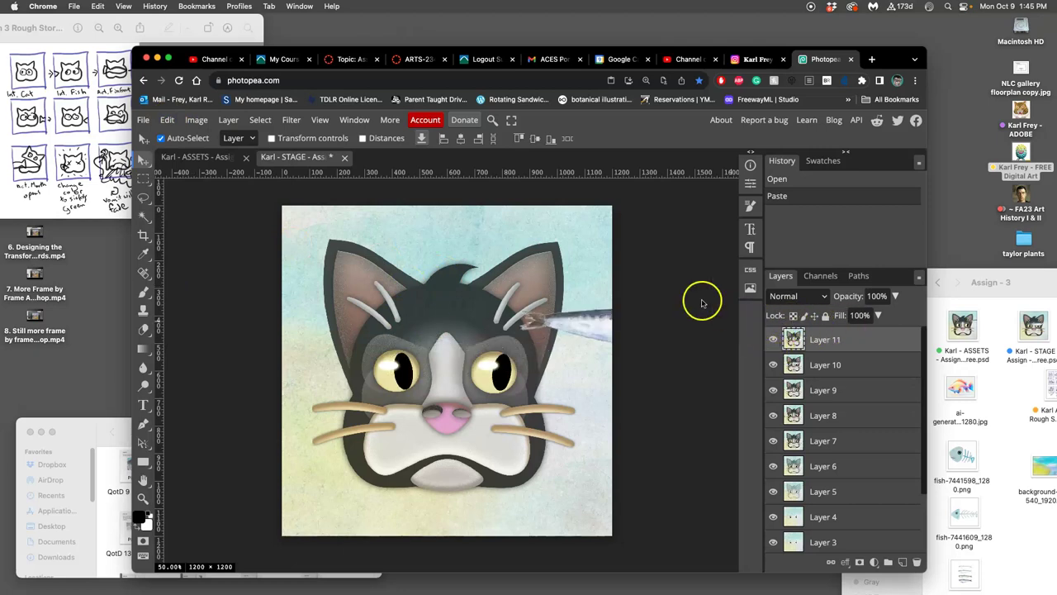
key("super+s")
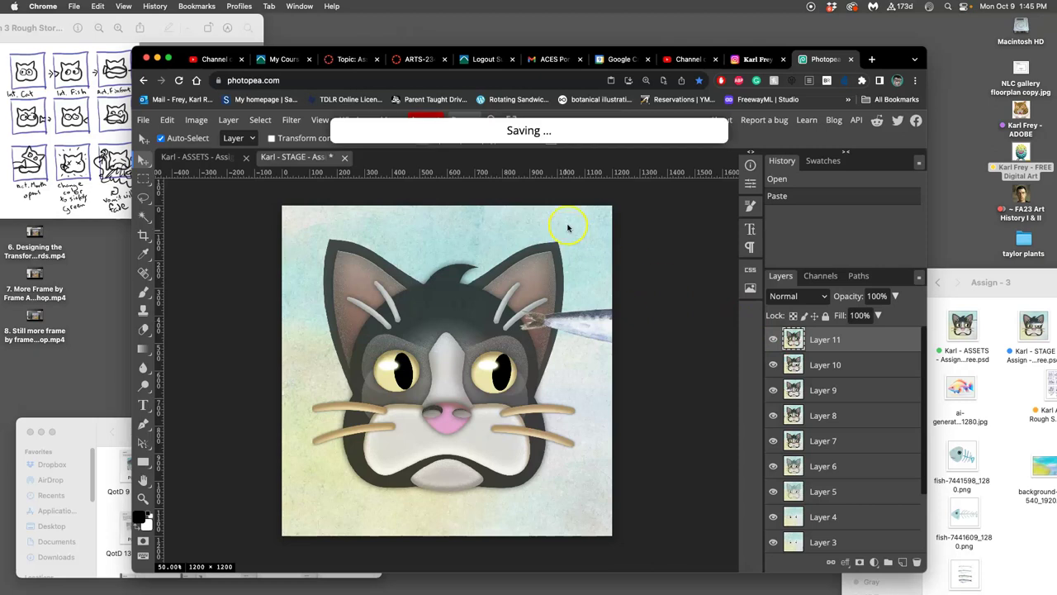
left_click(221, 159)
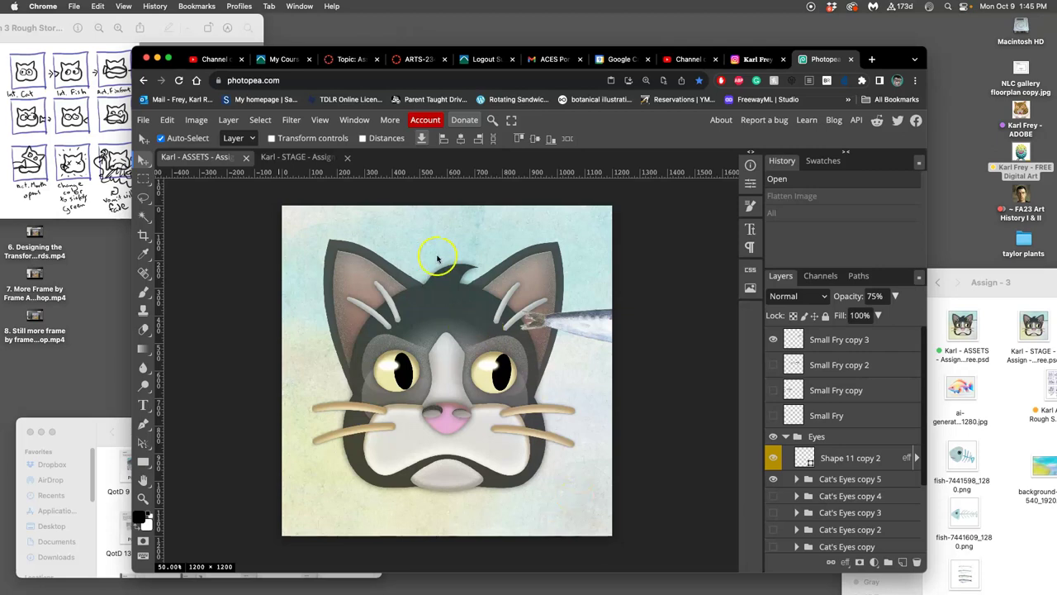
Compare Layer 11 against Layer 10 in STAGE, then go back to ASSETS.
left_click(299, 157)
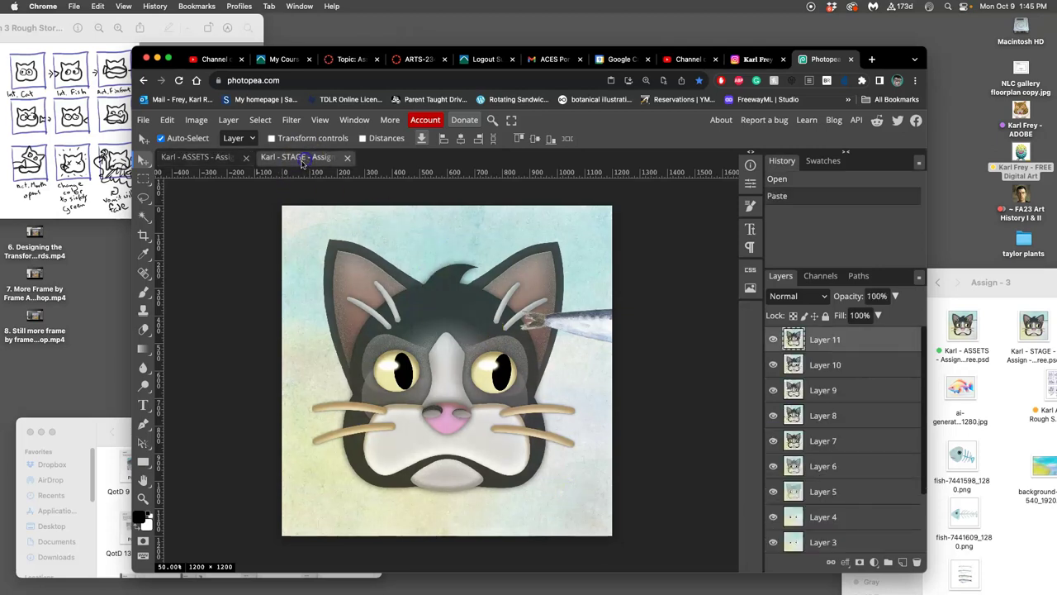
left_click(774, 339)
left_click(774, 340)
left_click(774, 340)
left_click(774, 340)
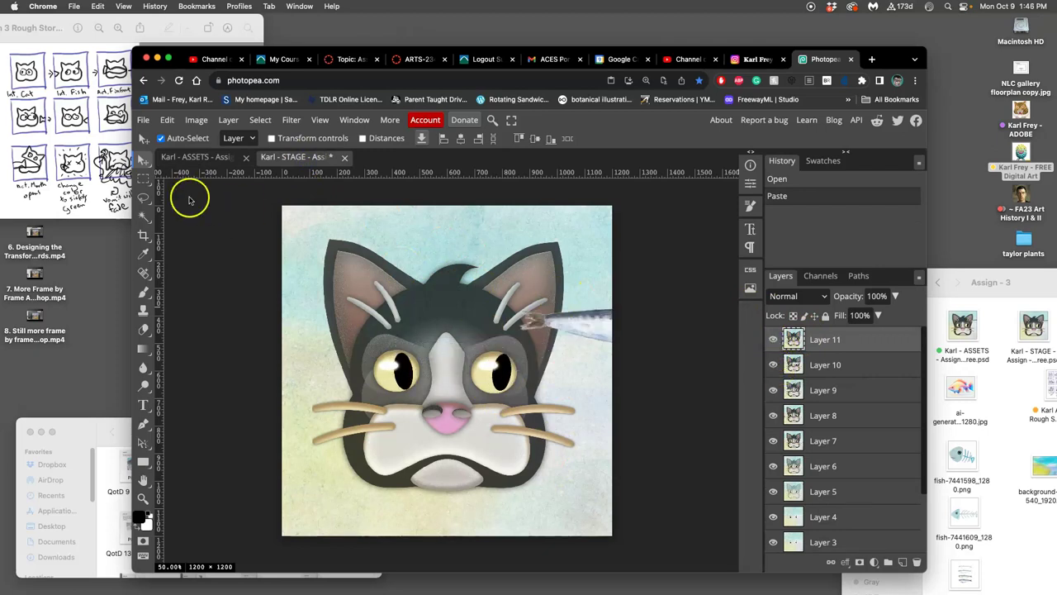
left_click(199, 157)
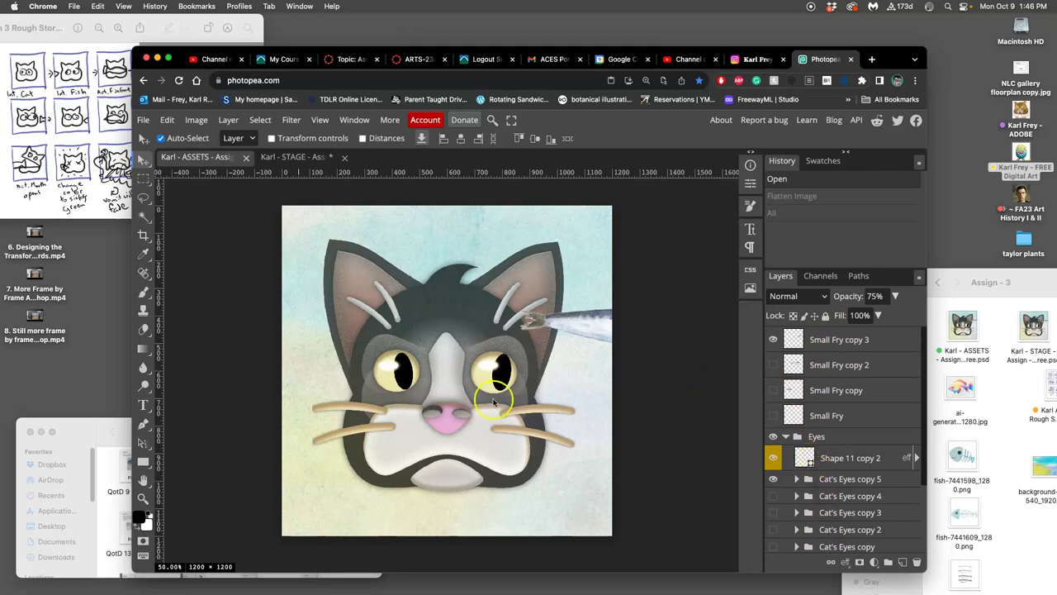
Check the storyboard sketch, then hide and select the Small Fry copy 3 fish layer.
left_click(73, 161)
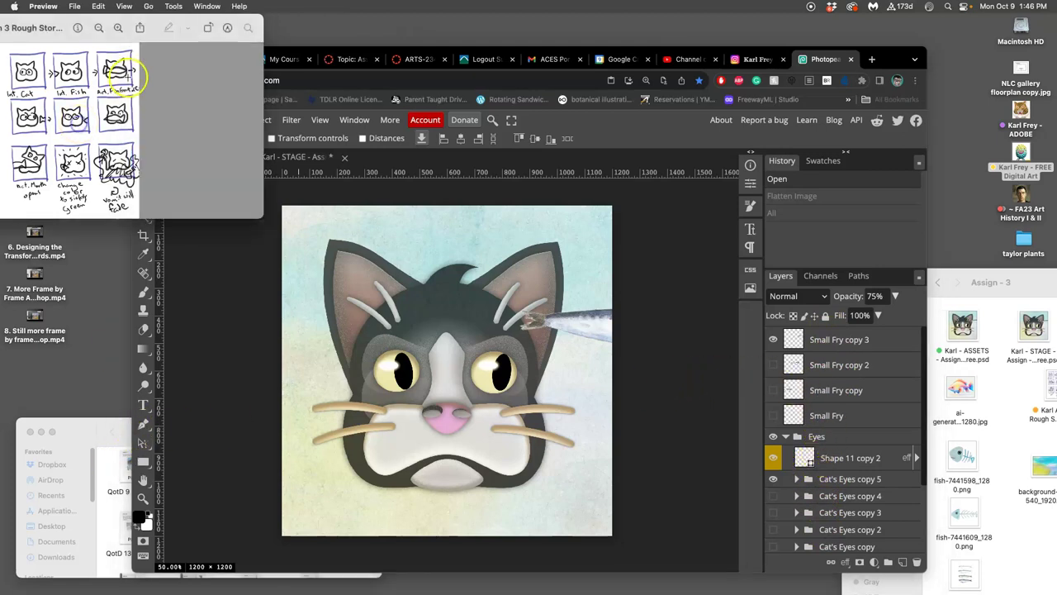
left_click(773, 342)
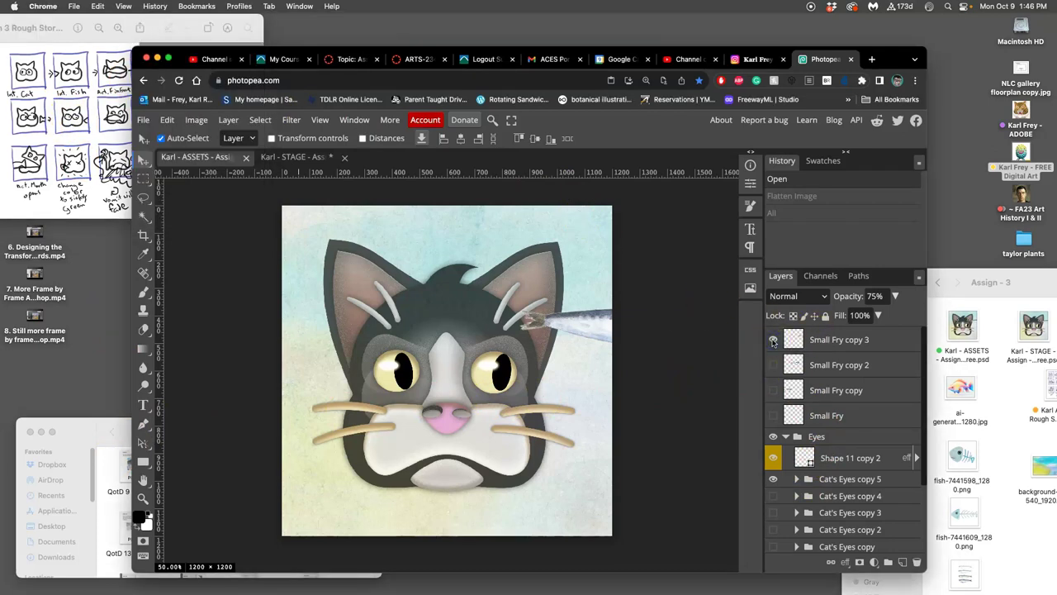
left_click(773, 340)
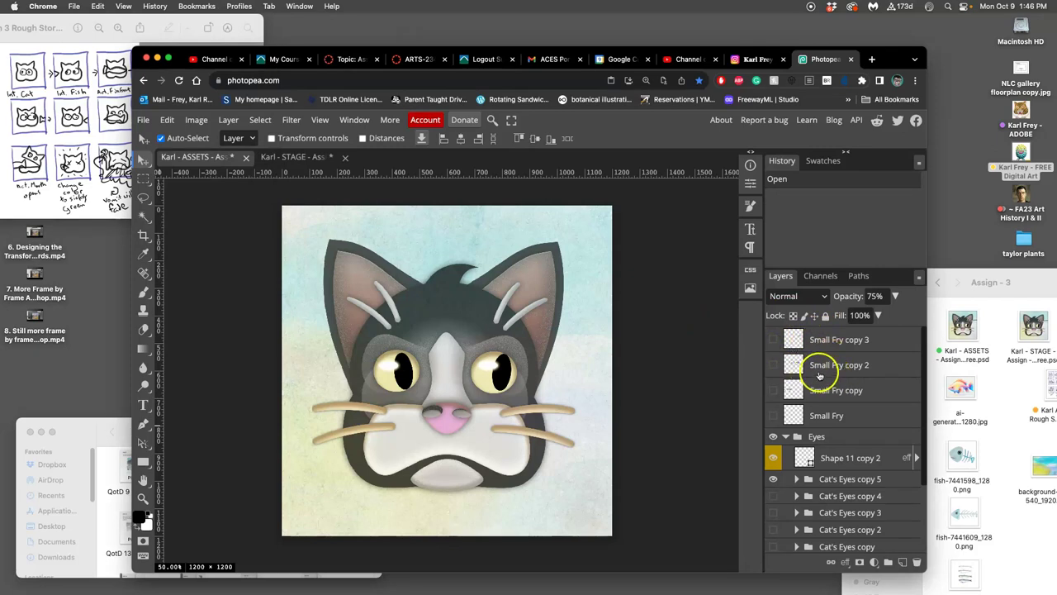
left_click(832, 339)
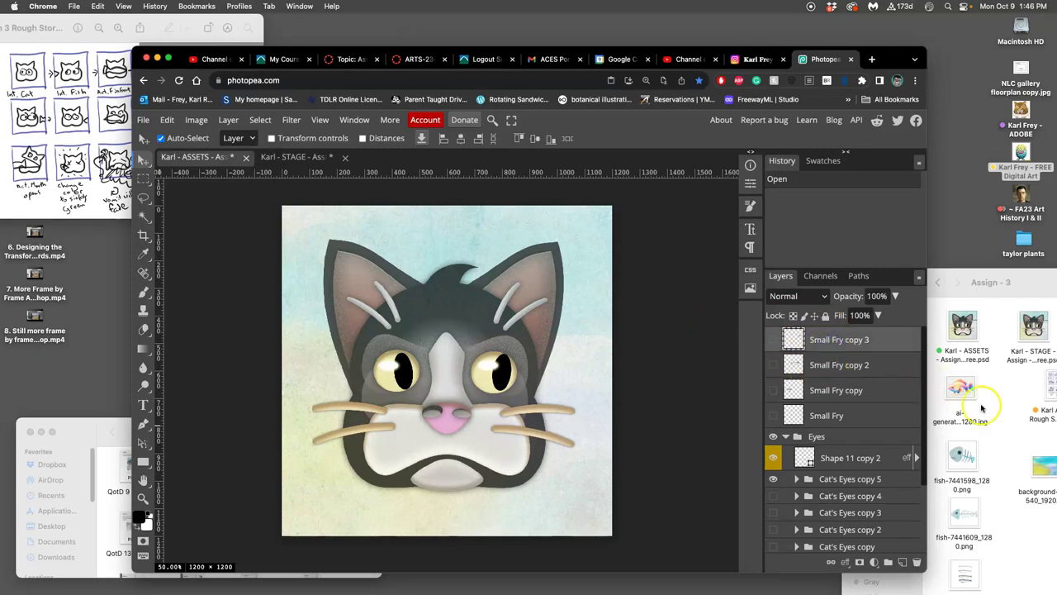
Place the AI-generated fish image from the assignment folder into ASSETS and rasterize it.
left_click(1002, 427)
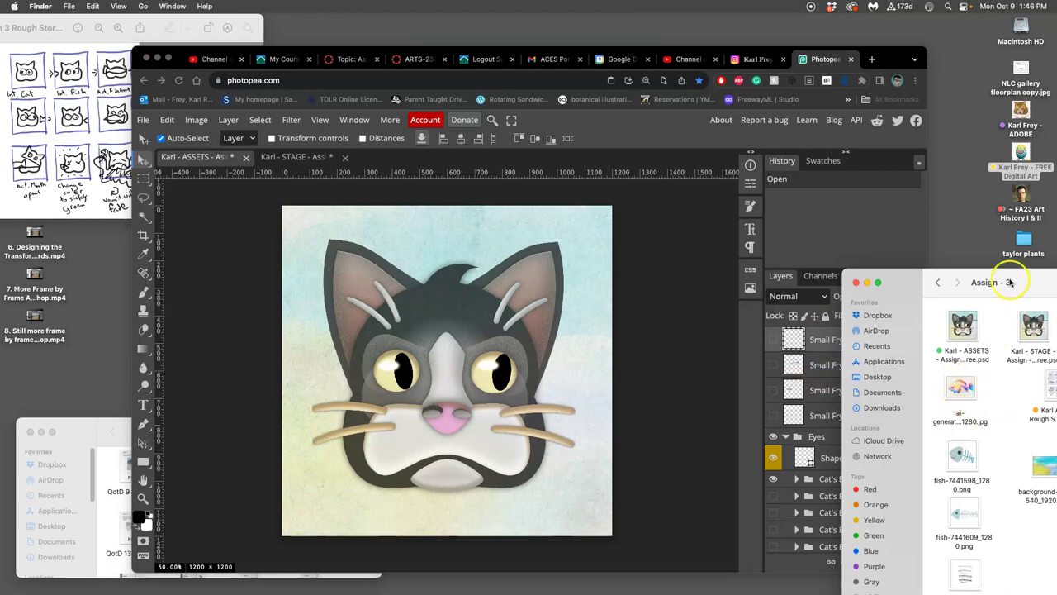
left_click_drag(1015, 280, 965, 281)
left_click_drag(913, 392, 558, 374)
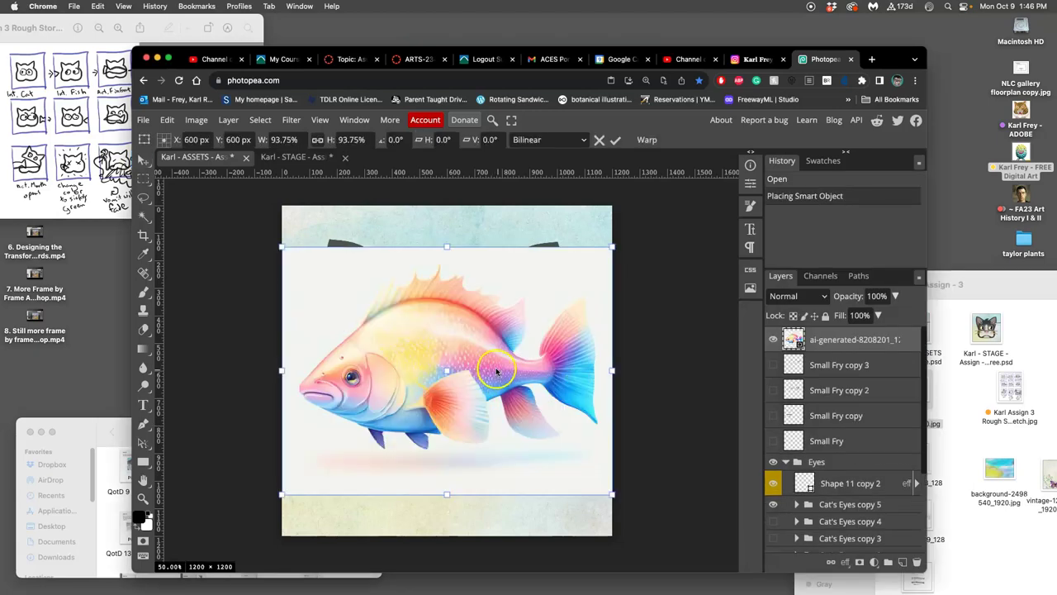
key("Return")
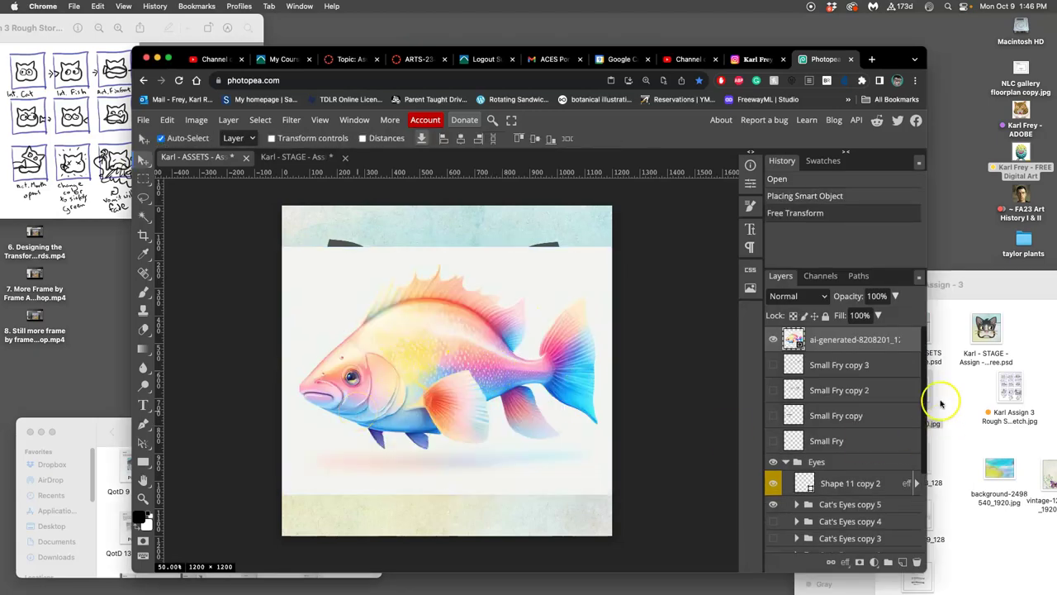
right_click(863, 341)
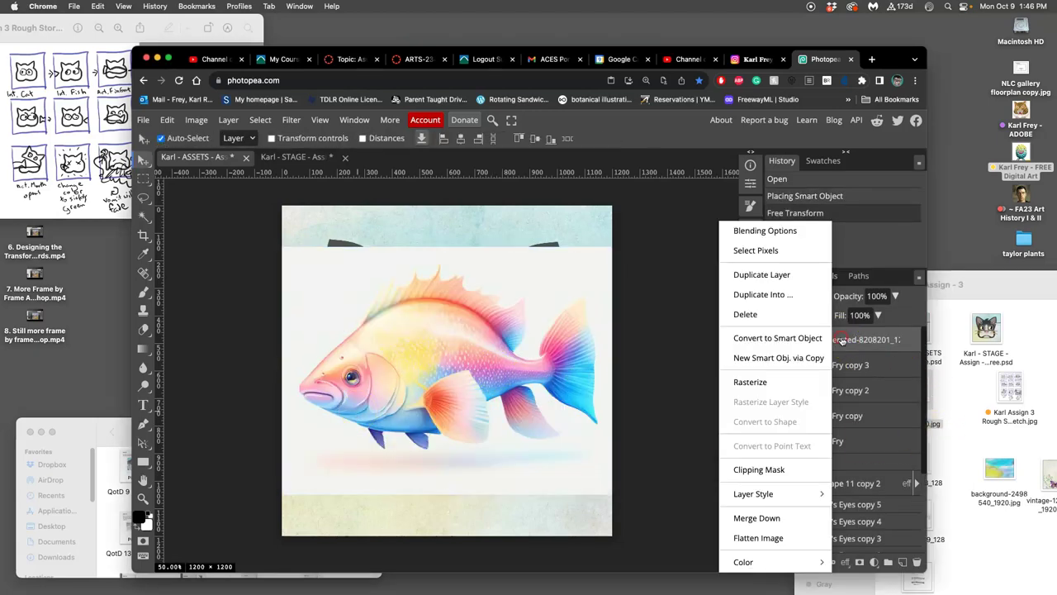
left_click(767, 380)
Magic Wand the fish's white background at Tolerance 12 and delete it.
left_click(144, 217)
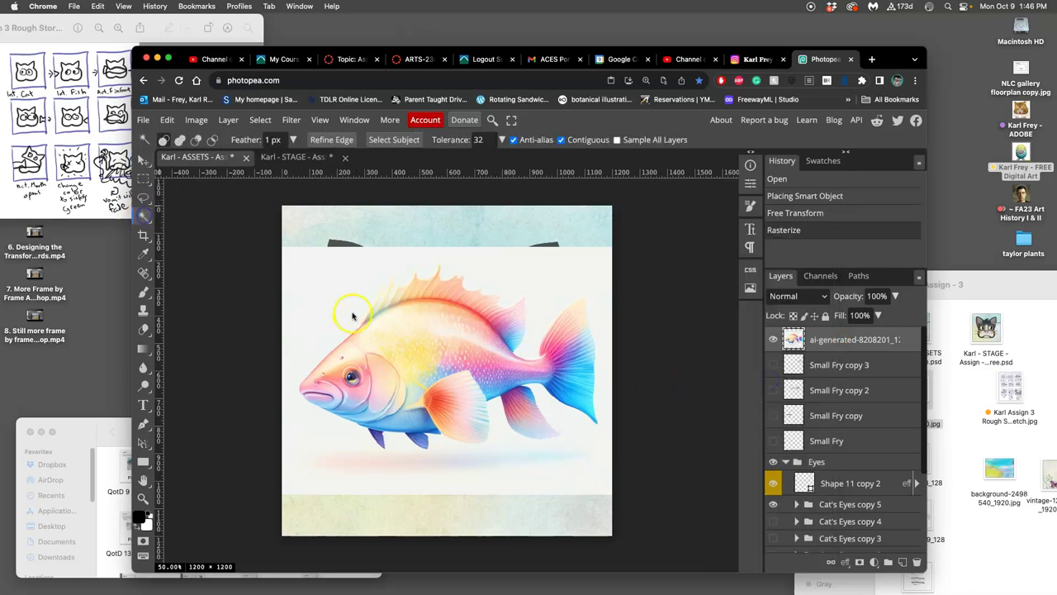
left_click(347, 304)
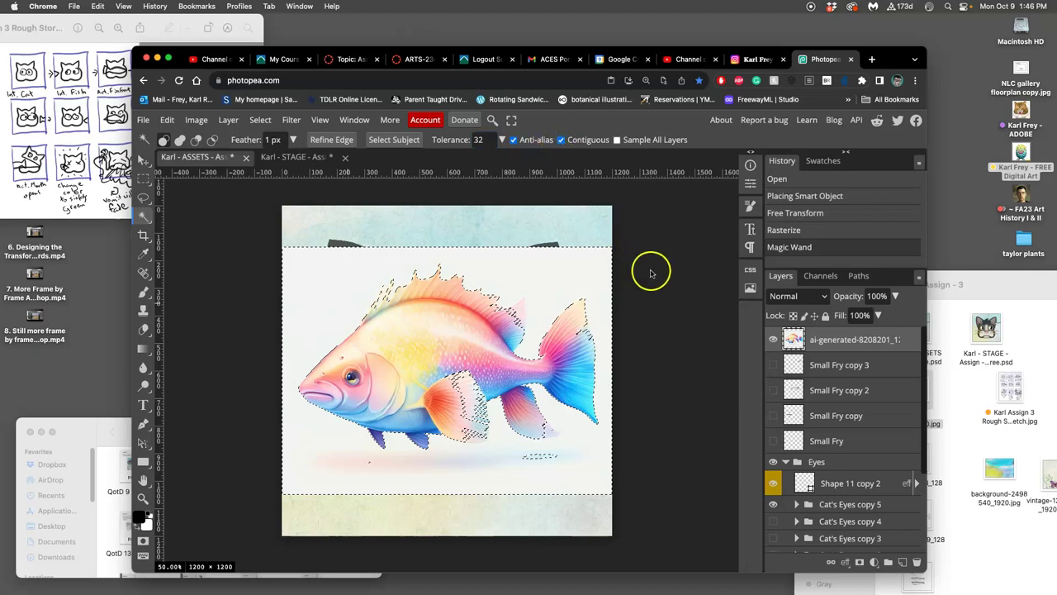
left_click(480, 140)
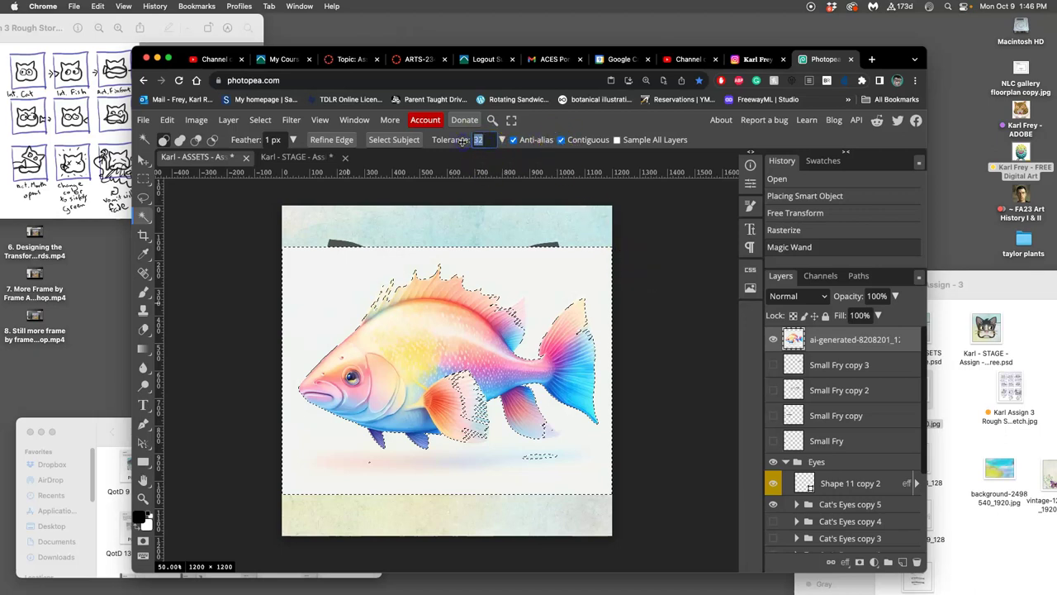
left_click(672, 276)
left_click(575, 273)
left_click(487, 140)
type("12")
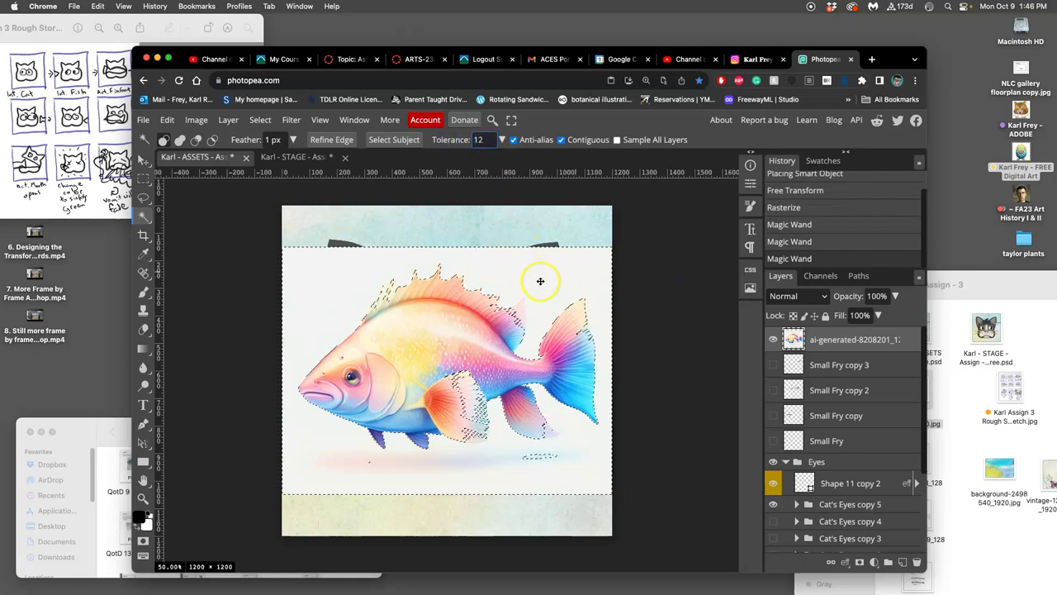
left_click(541, 282)
left_click(553, 282)
key("Delete")
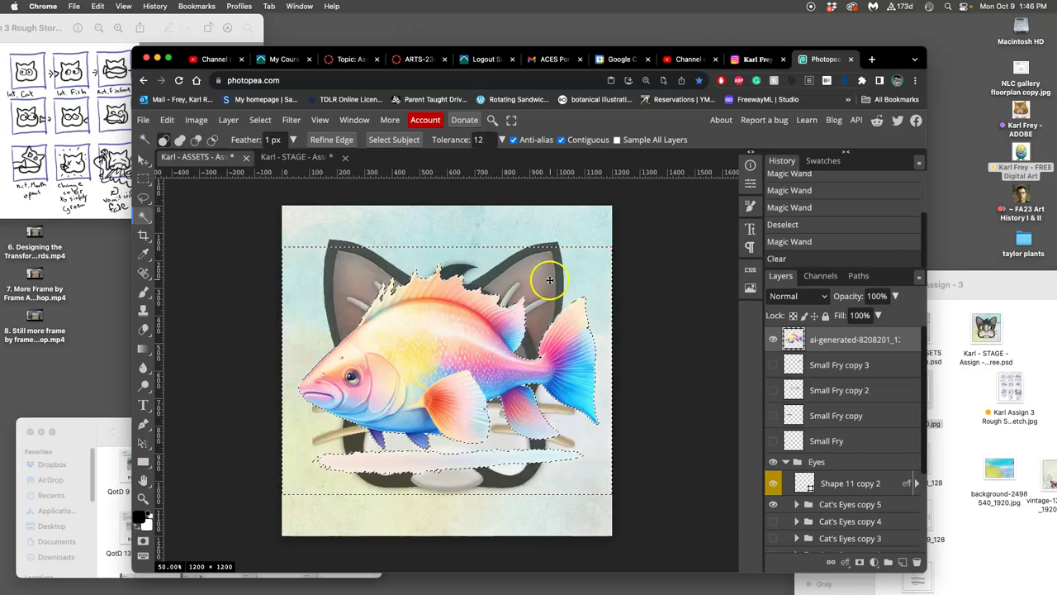
Lasso the leftover white strip below the fish and delete it.
left_click(143, 198)
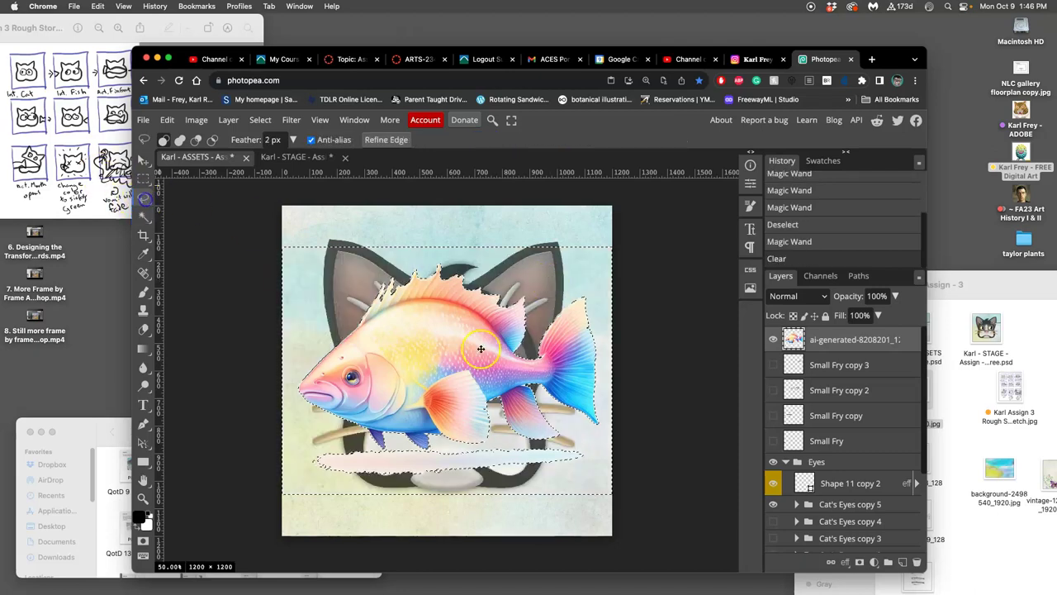
left_click_drag(599, 451, 599, 450)
left_click(596, 450)
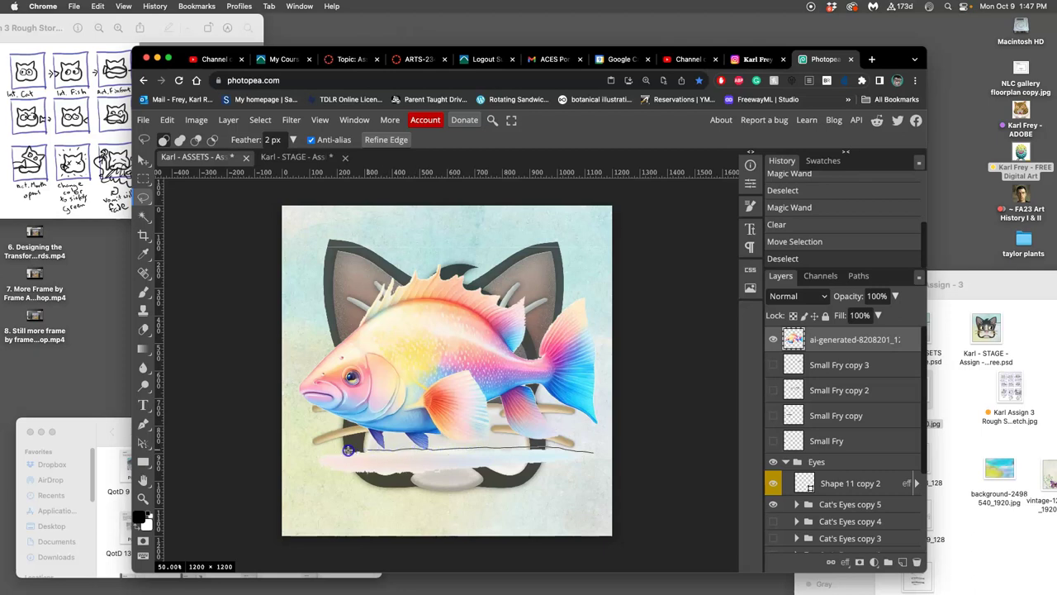
mouse_move(327, 488)
left_mouse_down()
mouse_move(357, 499)
mouse_move(586, 496)
mouse_move(607, 493)
mouse_move(598, 442)
left_mouse_up()
key("Delete")
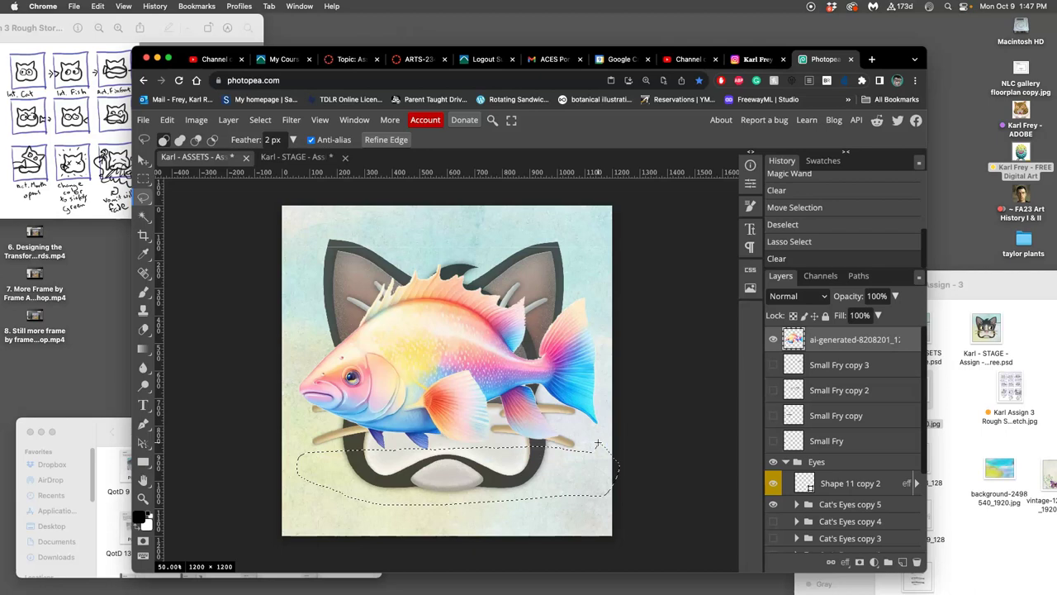
left_click(593, 444)
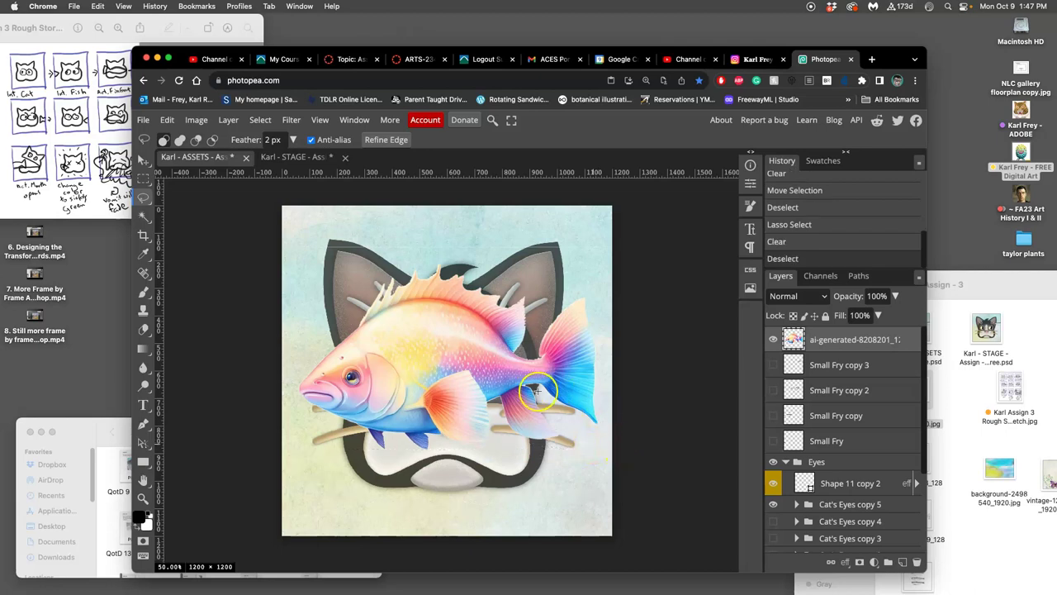
Lasso and delete the remaining background around the fish and the stray patch near the left ear.
mouse_move(560, 256)
left_mouse_down()
mouse_move(316, 263)
mouse_move(303, 304)
left_mouse_up()
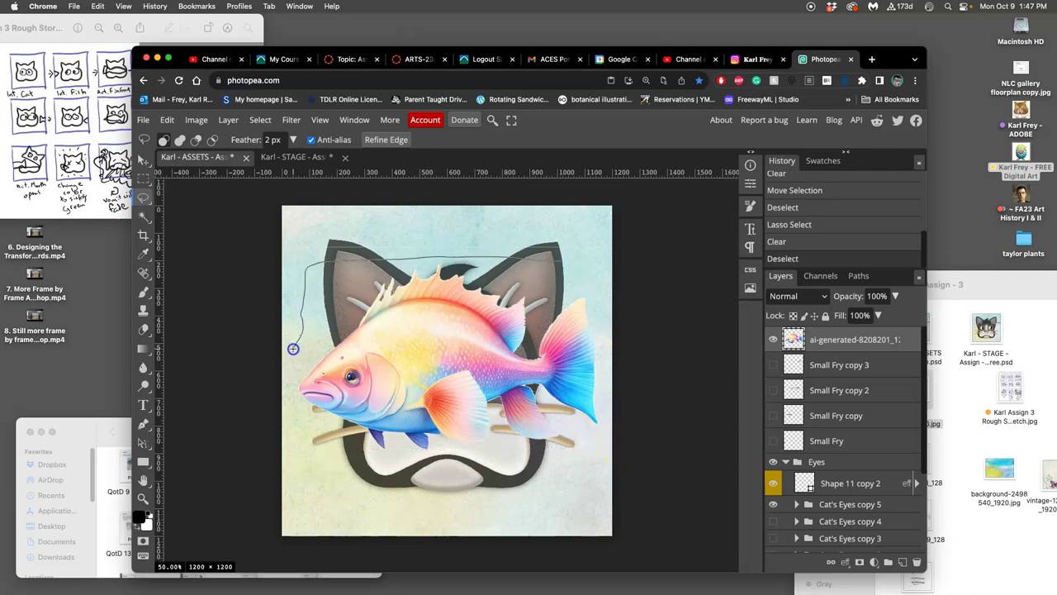
mouse_move(293, 348)
left_mouse_down()
mouse_move(251, 211)
mouse_move(446, 180)
mouse_move(654, 199)
mouse_move(677, 255)
mouse_move(682, 328)
mouse_move(679, 389)
mouse_move(644, 514)
mouse_move(588, 561)
mouse_move(339, 593)
mouse_move(221, 569)
mouse_move(216, 482)
mouse_move(295, 461)
mouse_move(577, 470)
left_mouse_up()
left_click_drag(606, 272, 575, 267)
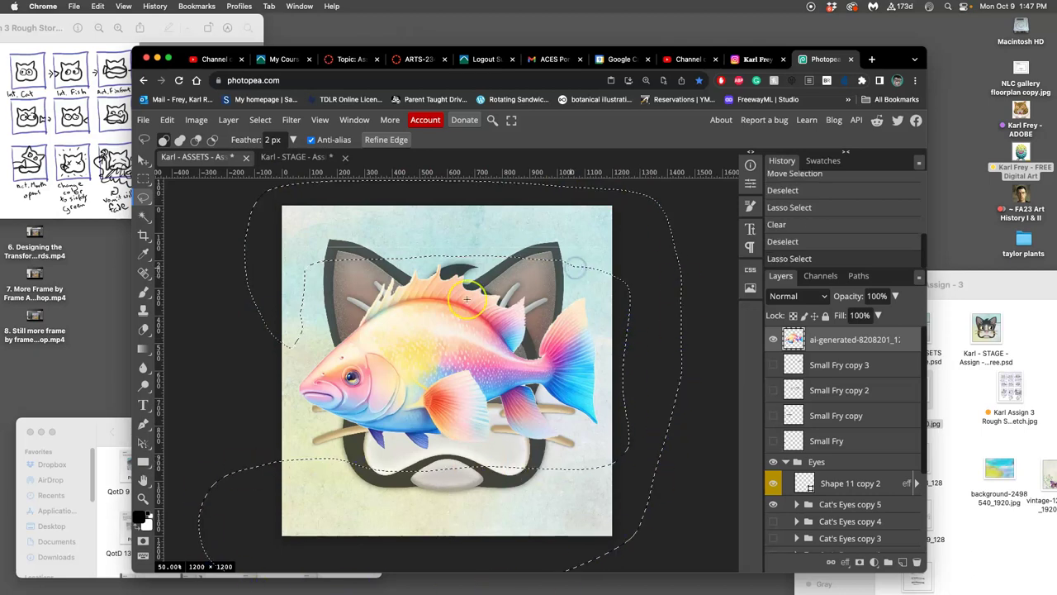
key("Delete")
left_click(305, 322)
mouse_move(340, 284)
left_mouse_down()
mouse_move(297, 361)
mouse_move(340, 283)
left_mouse_up()
key("Delete")
left_click(419, 275)
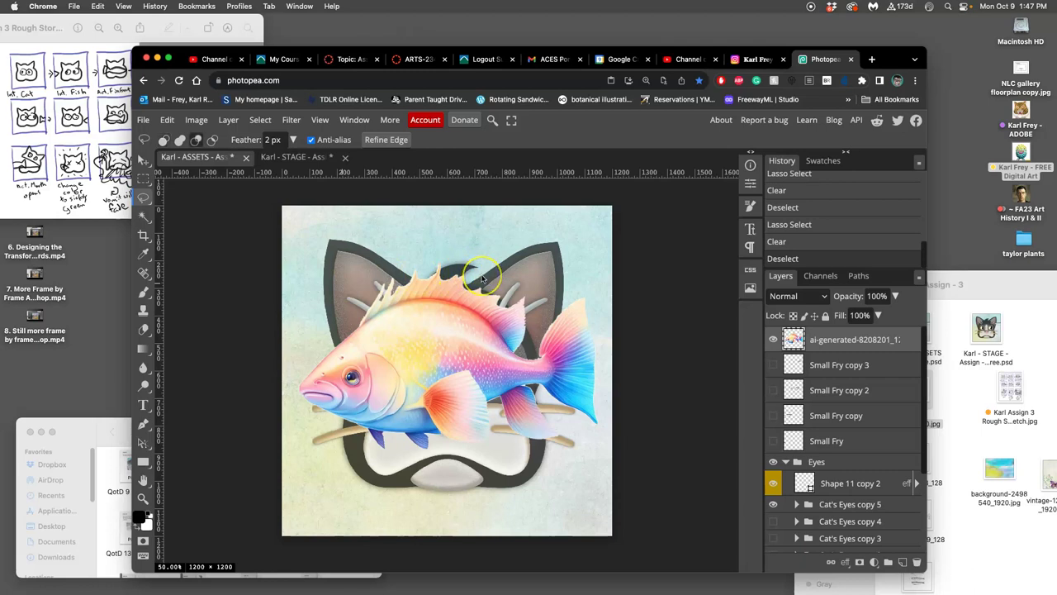
Scale the fish to 54.58% and move it to the right edge, only its head showing.
key("ctrl+alt+t")
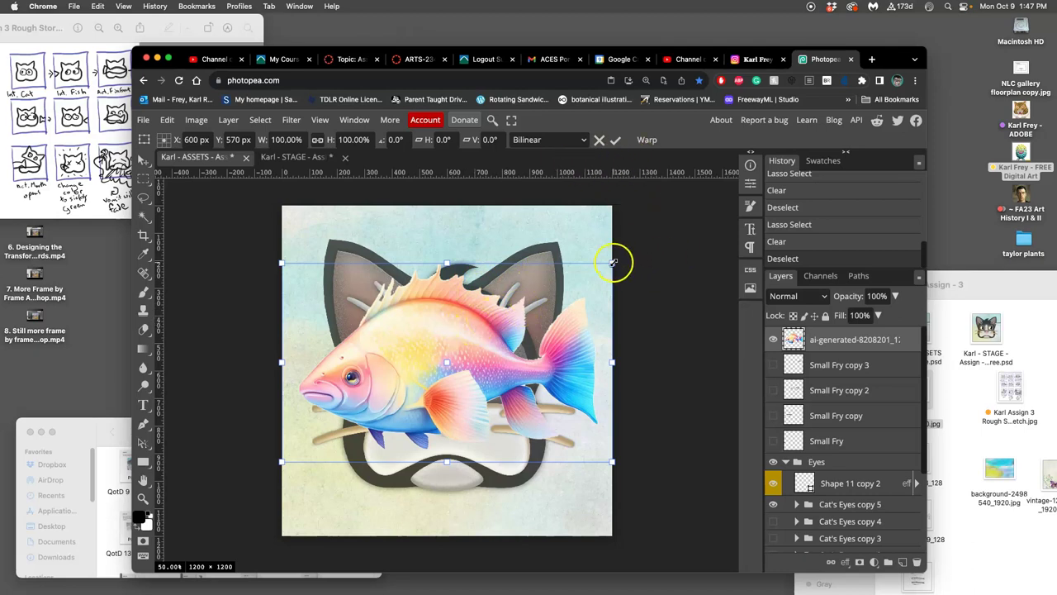
left_click(167, 120)
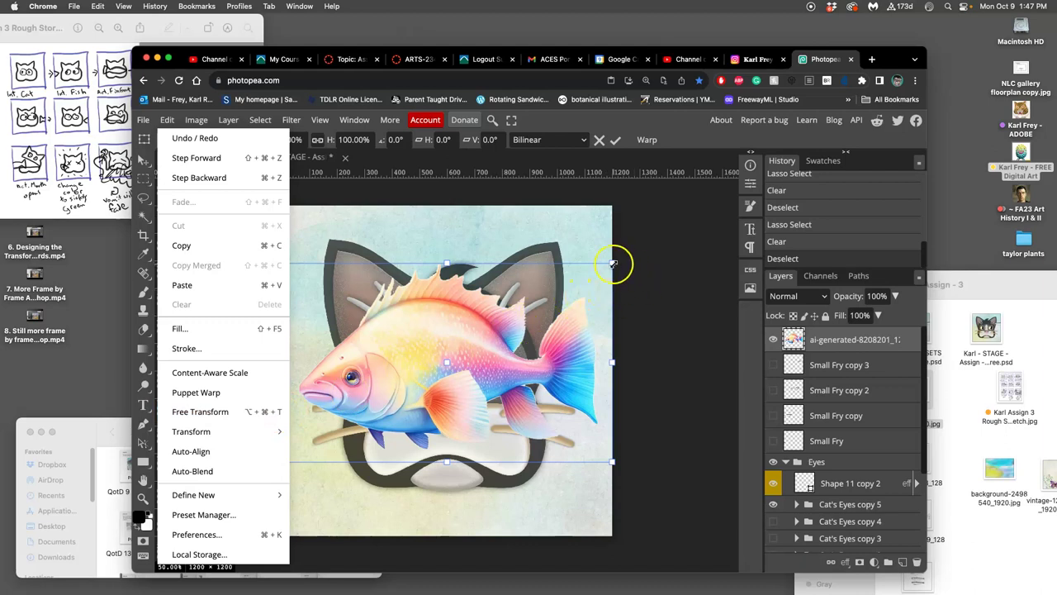
left_click_drag(612, 263, 463, 353)
left_click_drag(349, 401, 636, 354)
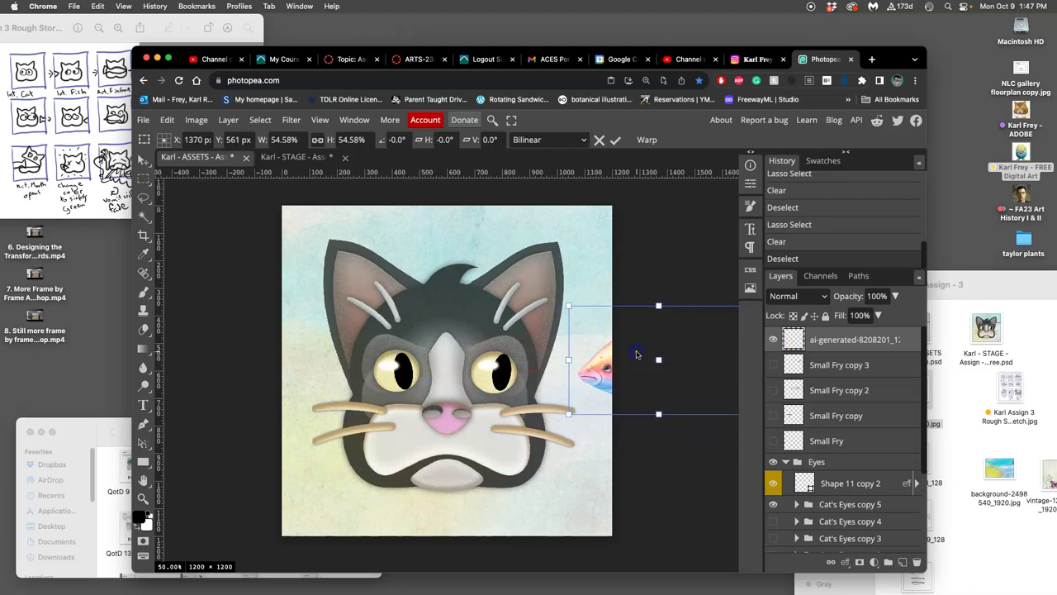
key("Return")
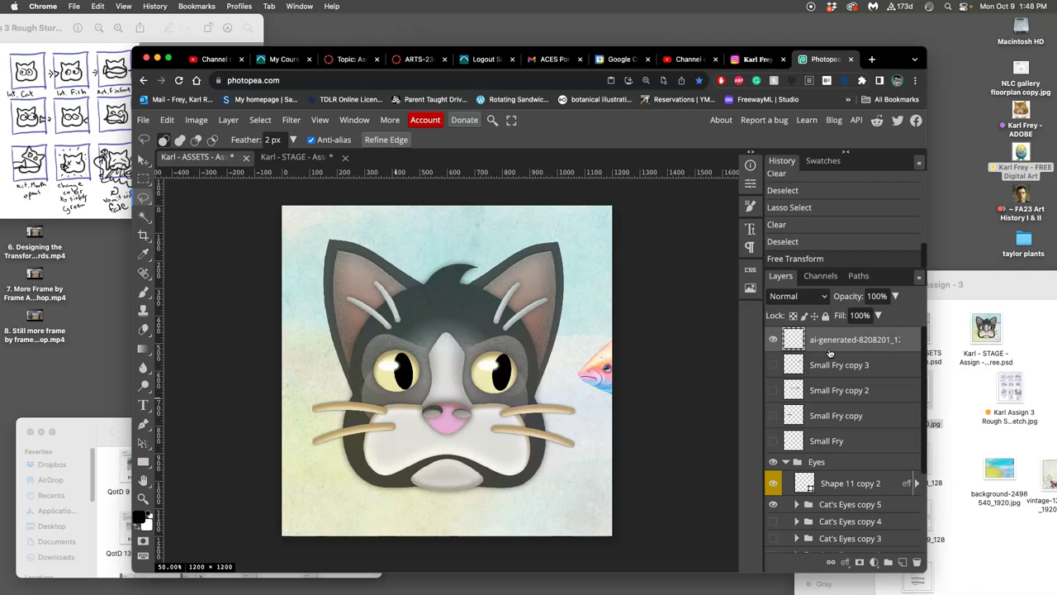
Duplicate the fish twice, moving the first copy down and left across the cat's mouth.
key("super+j")
left_click_drag(645, 361, 402, 461)
left_click(142, 158)
key("super+j")
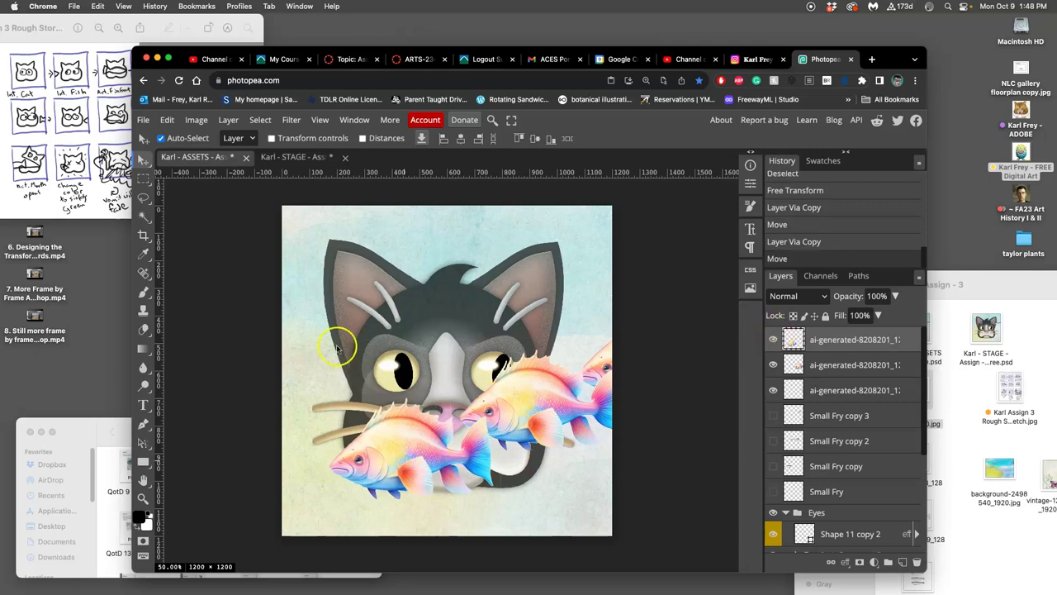
Lasso around the cat's nose and erase that area from the top fish layer.
left_click(144, 198)
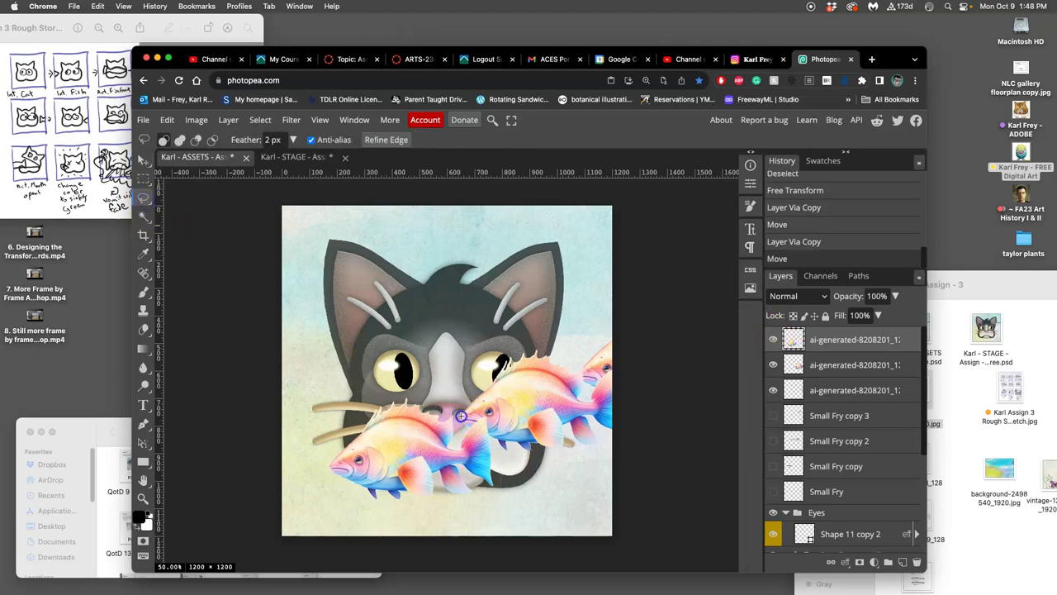
mouse_move(467, 380)
left_mouse_down()
mouse_move(464, 392)
mouse_move(456, 373)
left_mouse_up()
key("ctrl+z")
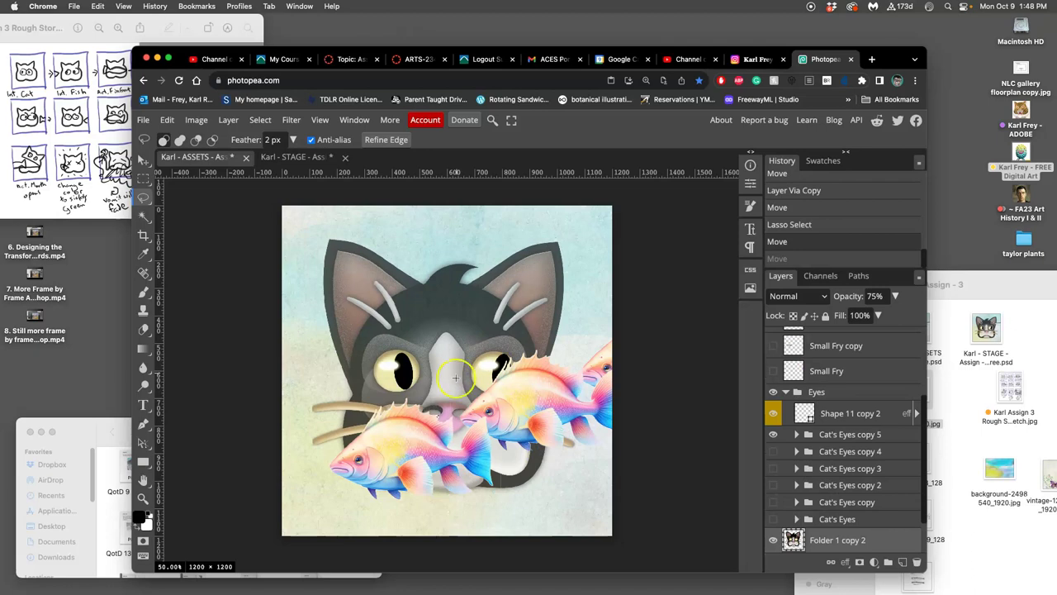
scroll(857, 382, "up", 3)
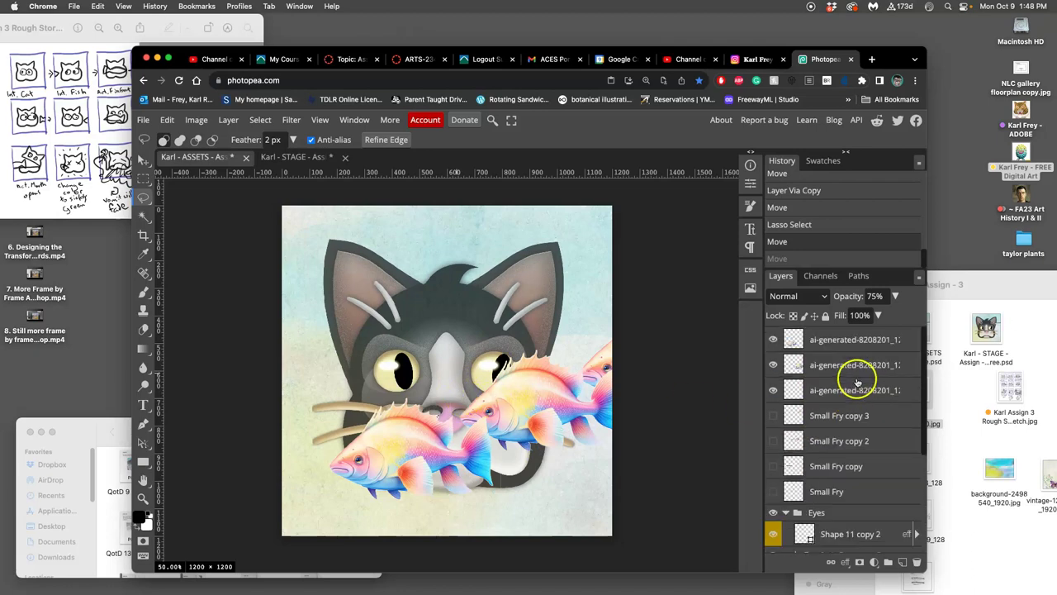
left_click(846, 341)
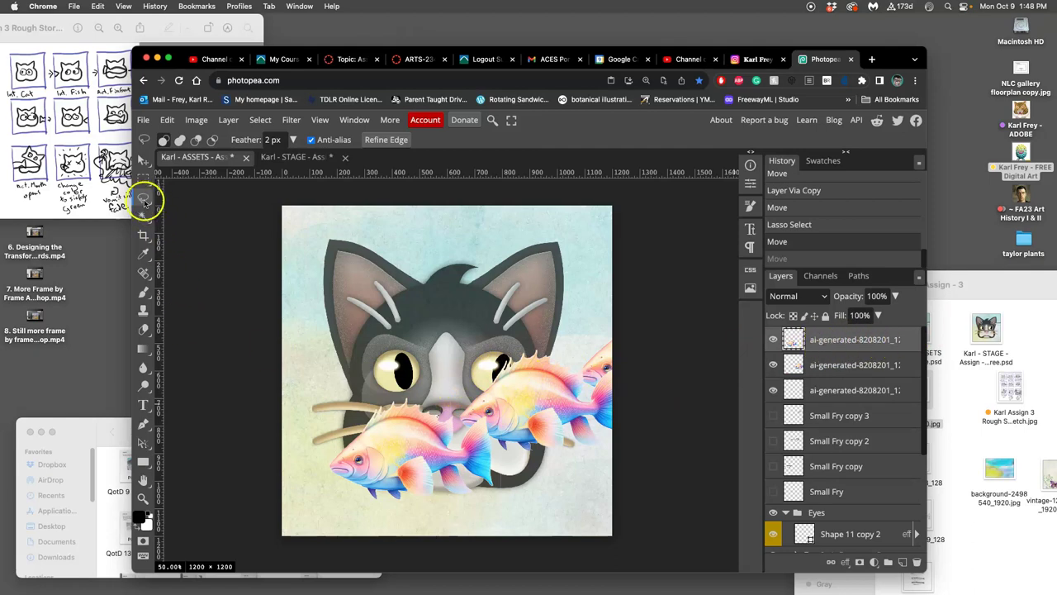
left_click(456, 377)
left_click_drag(462, 376, 437, 389)
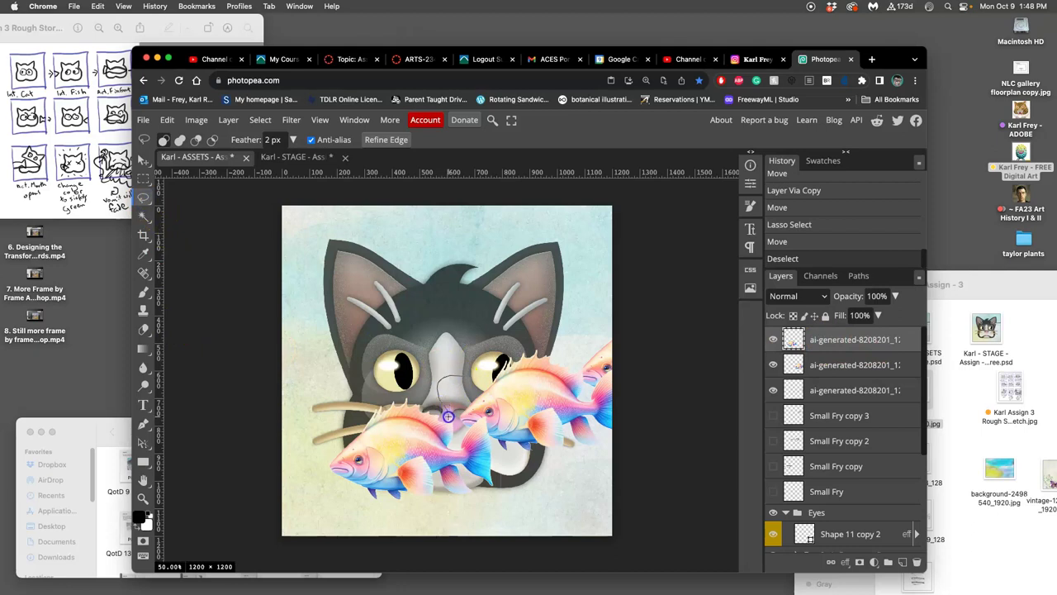
left_click_drag(469, 386, 469, 384)
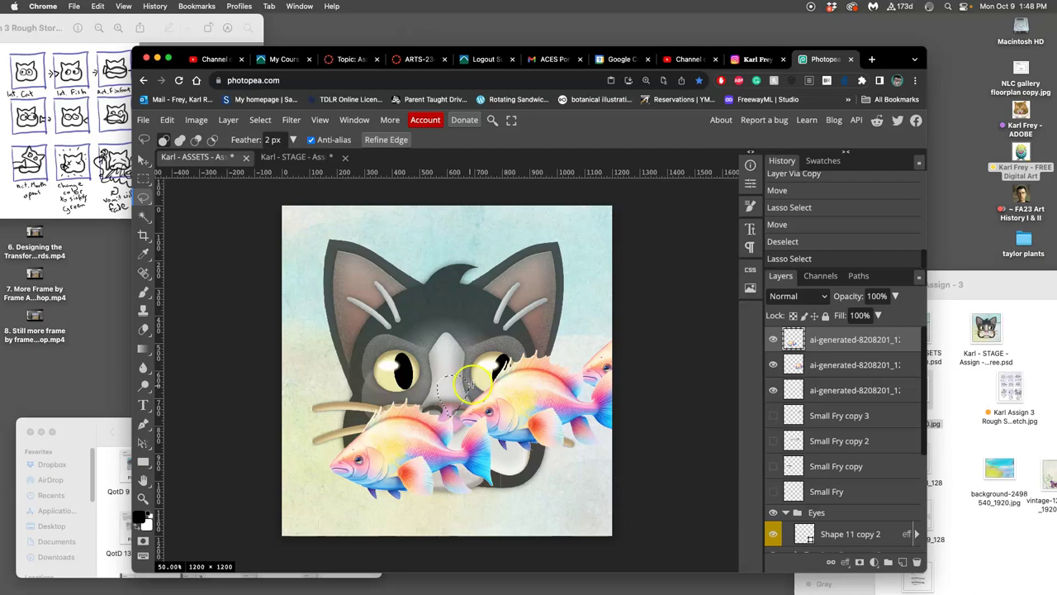
key("Delete")
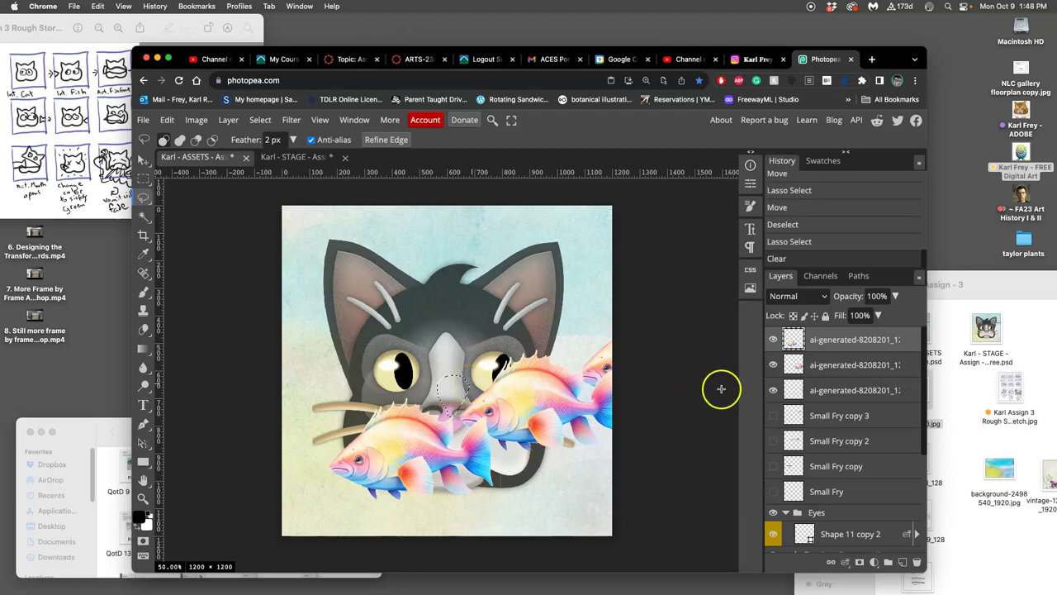
Erase the same nose area from the second fish layer, then drop the selection.
left_click(843, 366)
key("Delete")
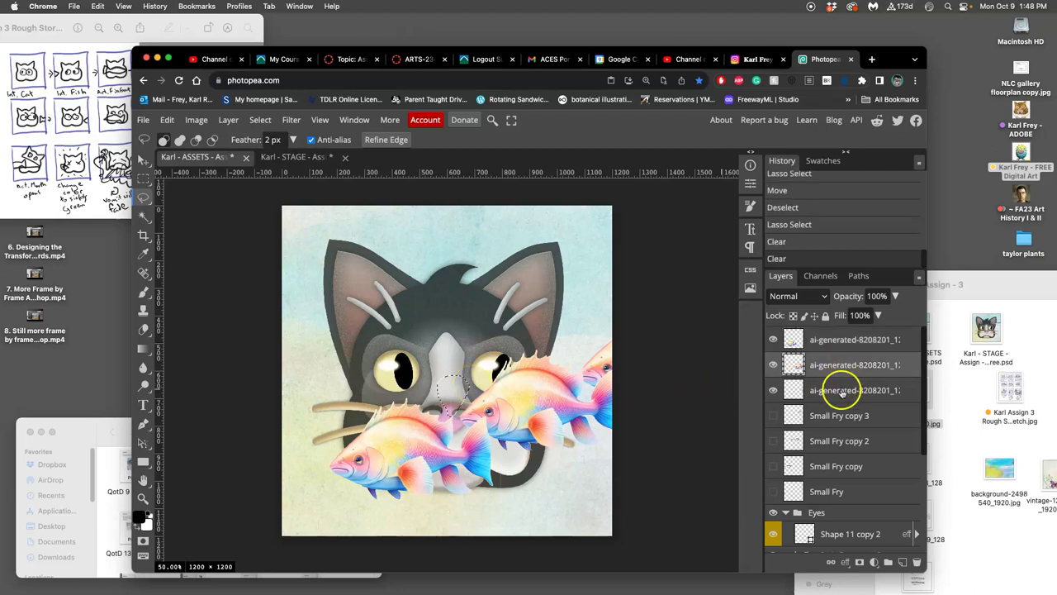
left_click(841, 392)
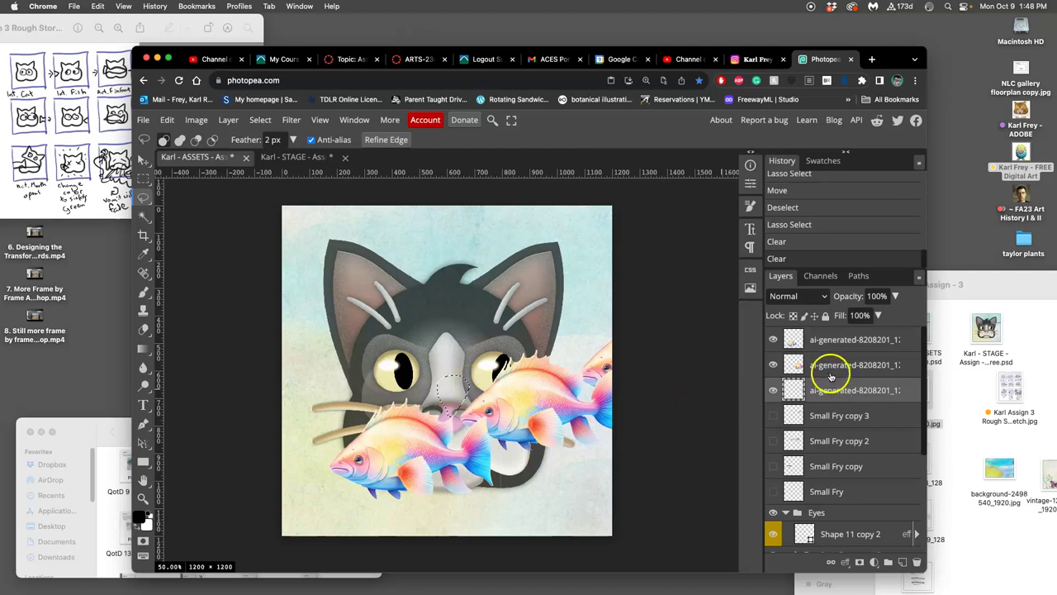
left_click(826, 365)
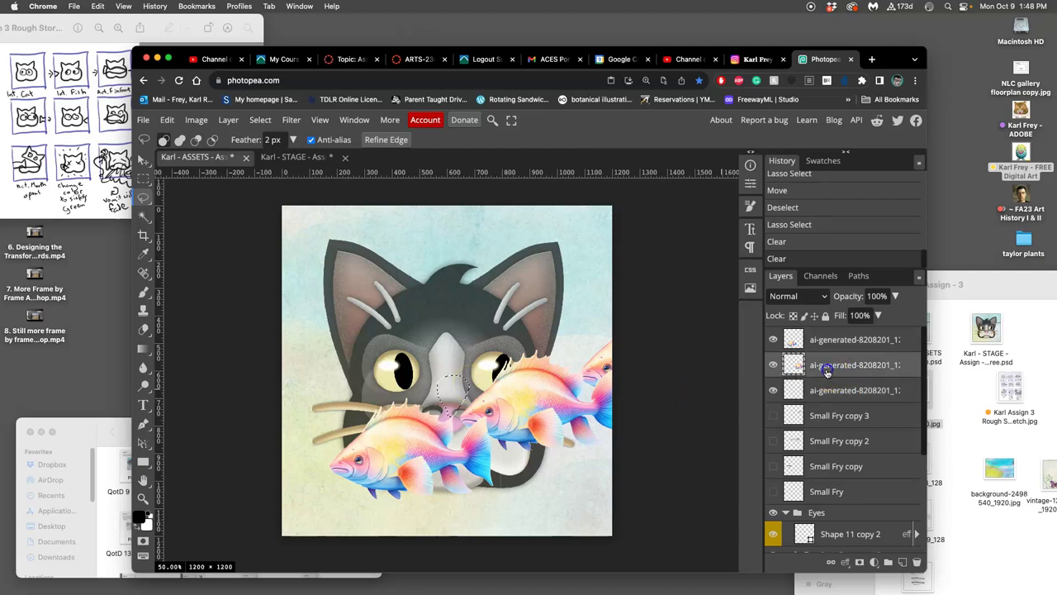
left_click(521, 455)
Lasso part of the lower fish near the chin, erase it on the top layer, deselect, hide the third fish.
left_click(791, 389)
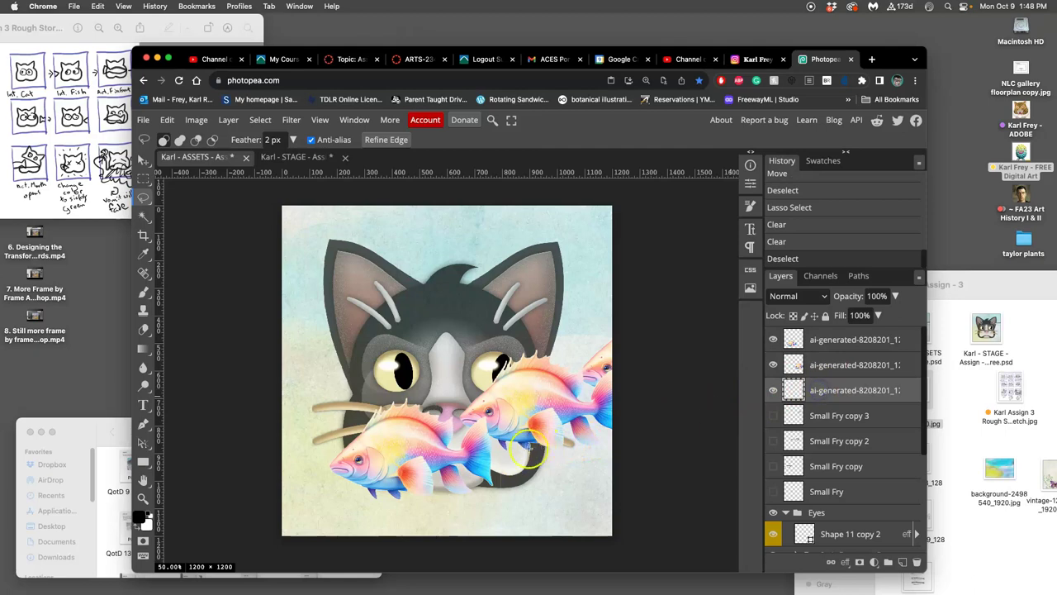
left_click_drag(522, 450, 512, 409)
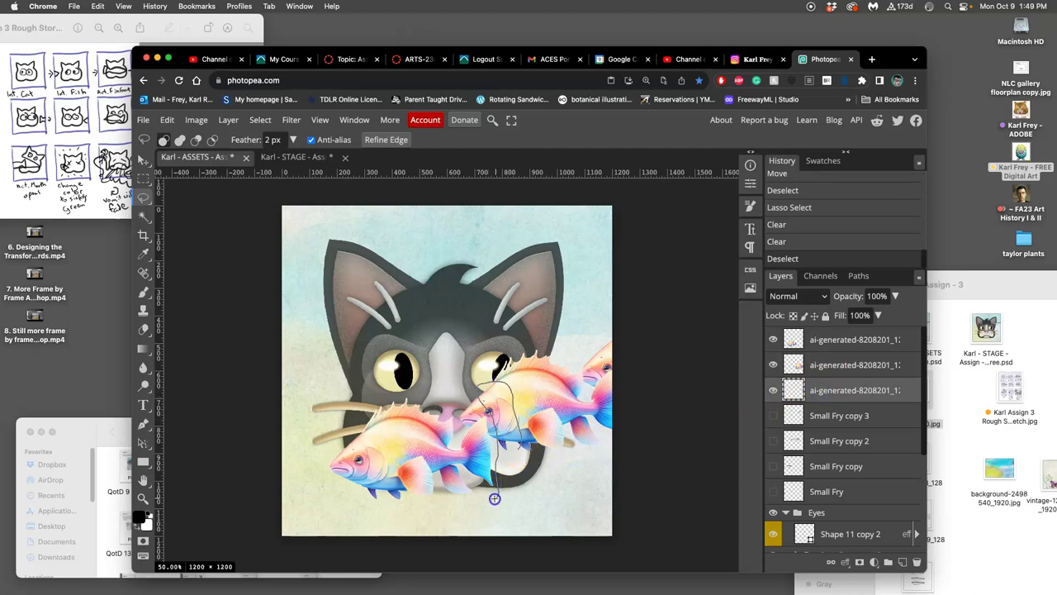
left_click_drag(551, 478, 551, 465)
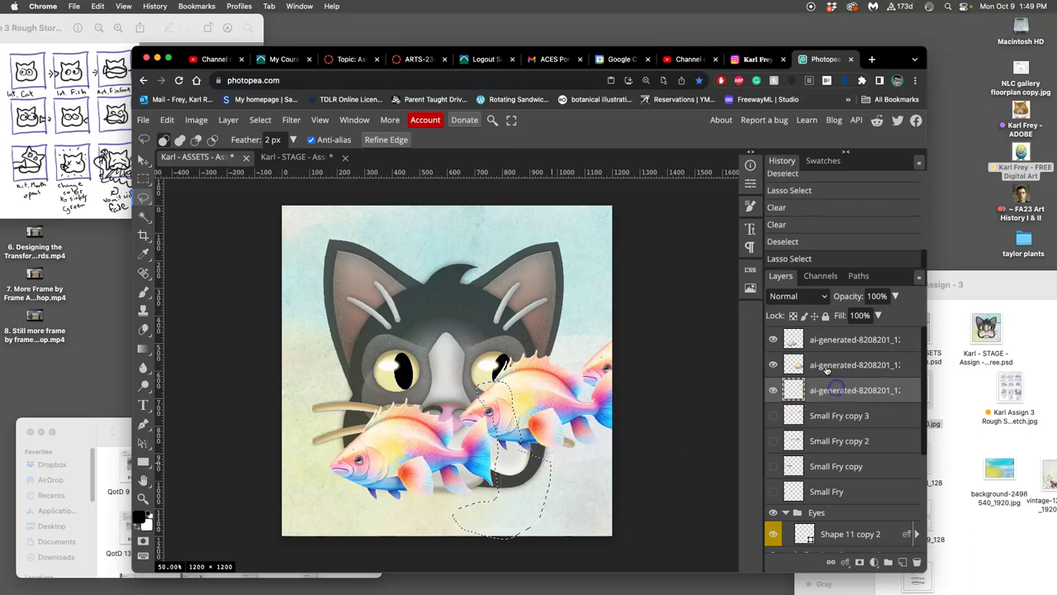
left_click(826, 367)
key("Delete")
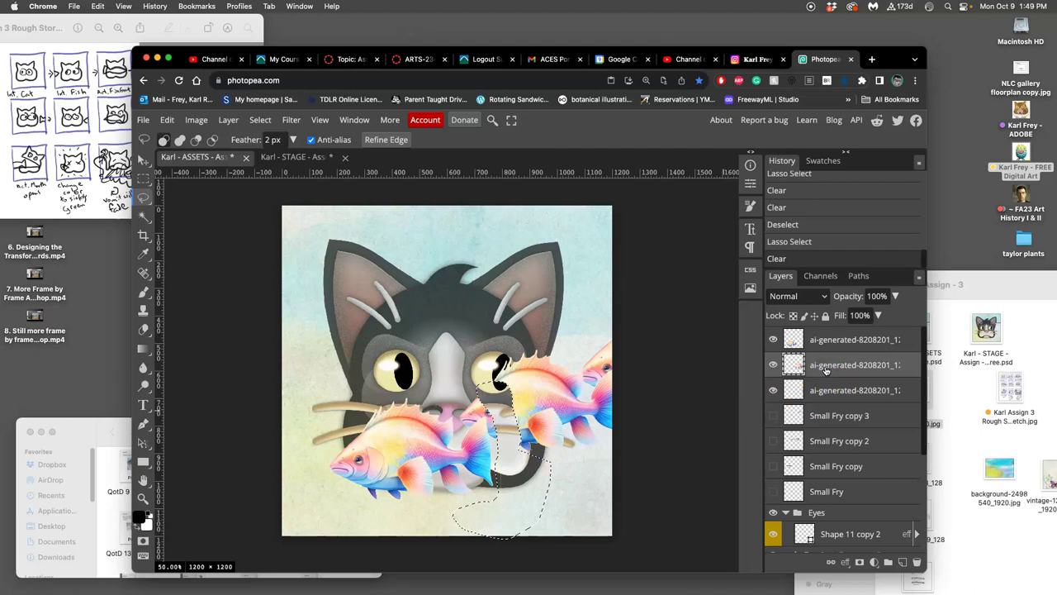
key("ctrl+z")
left_click(824, 342)
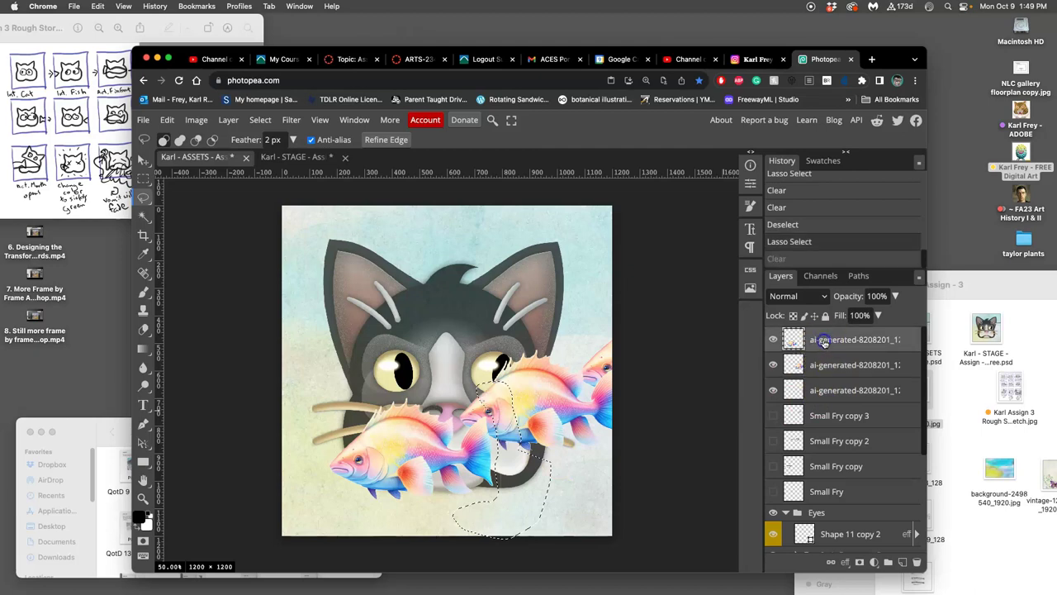
key("Delete")
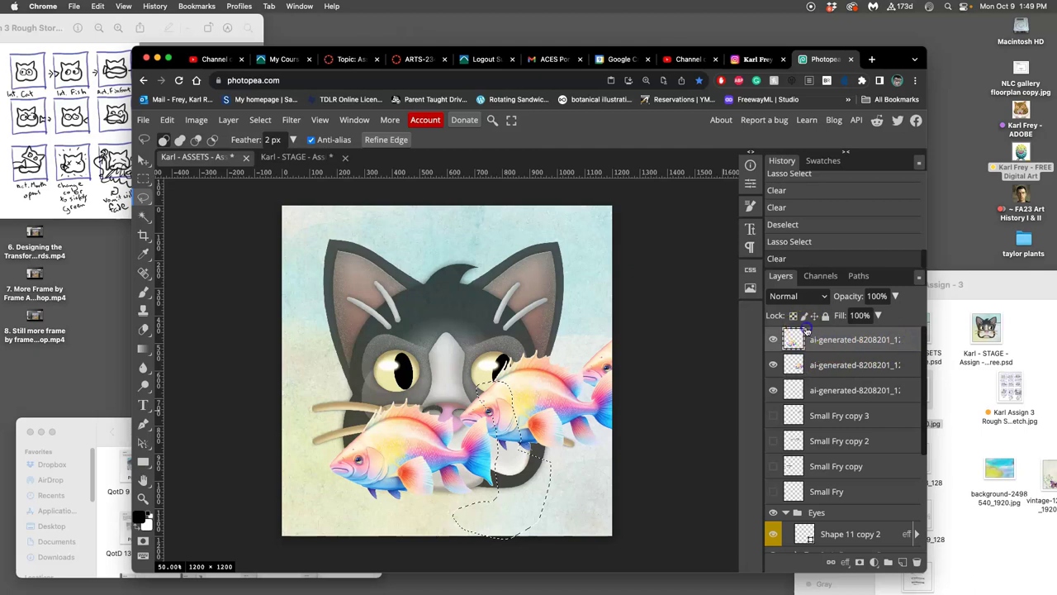
key("Delete")
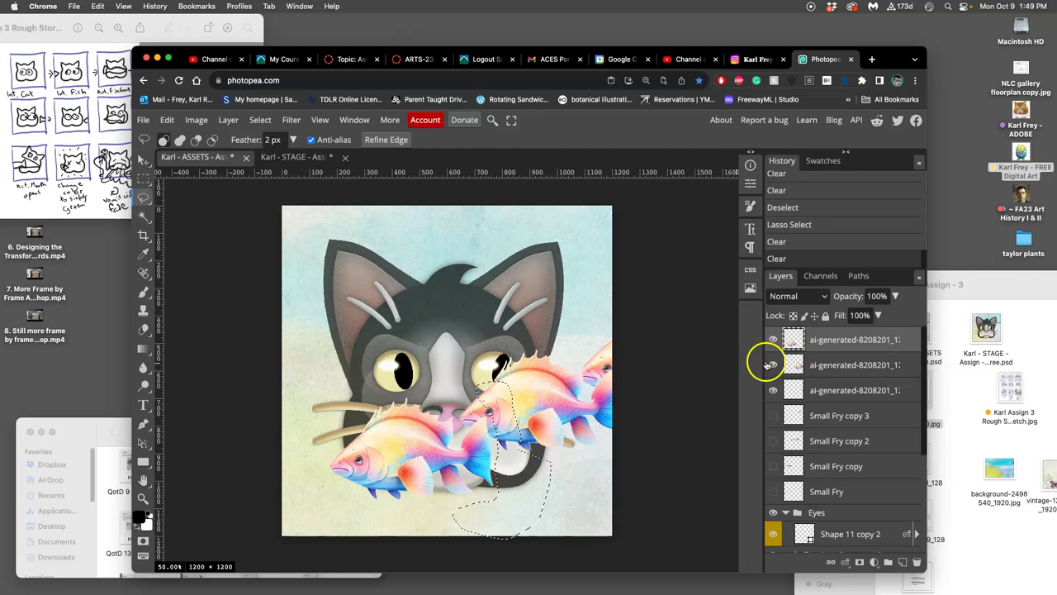
left_click(822, 367)
left_click(791, 391)
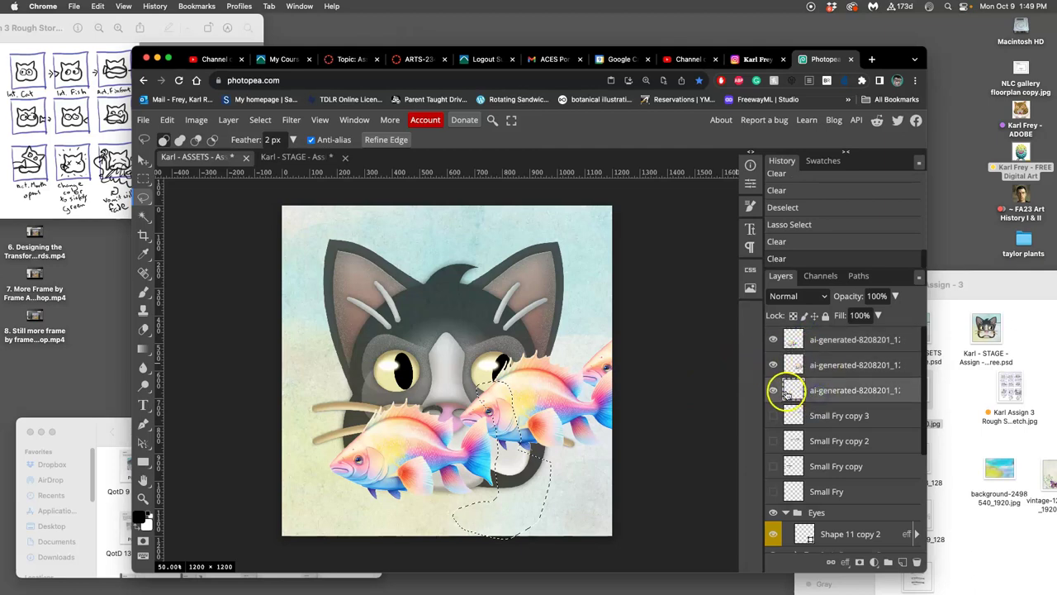
key("super+d")
left_click(774, 390)
left_click(774, 390)
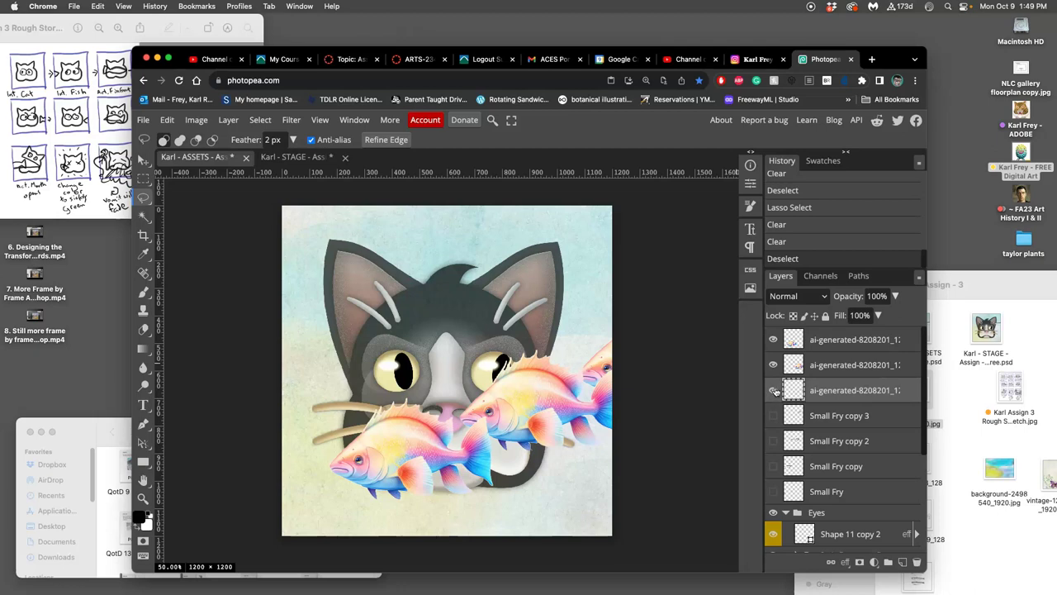
left_click(774, 390)
left_click(773, 390)
left_click(773, 364)
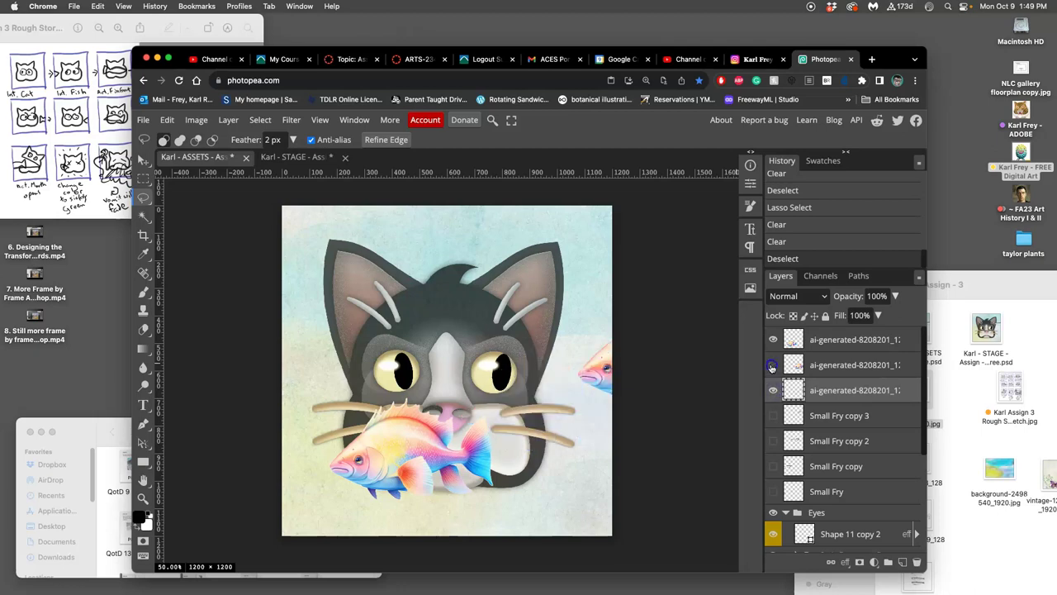
left_click(772, 340)
left_click(771, 341)
left_click(774, 366)
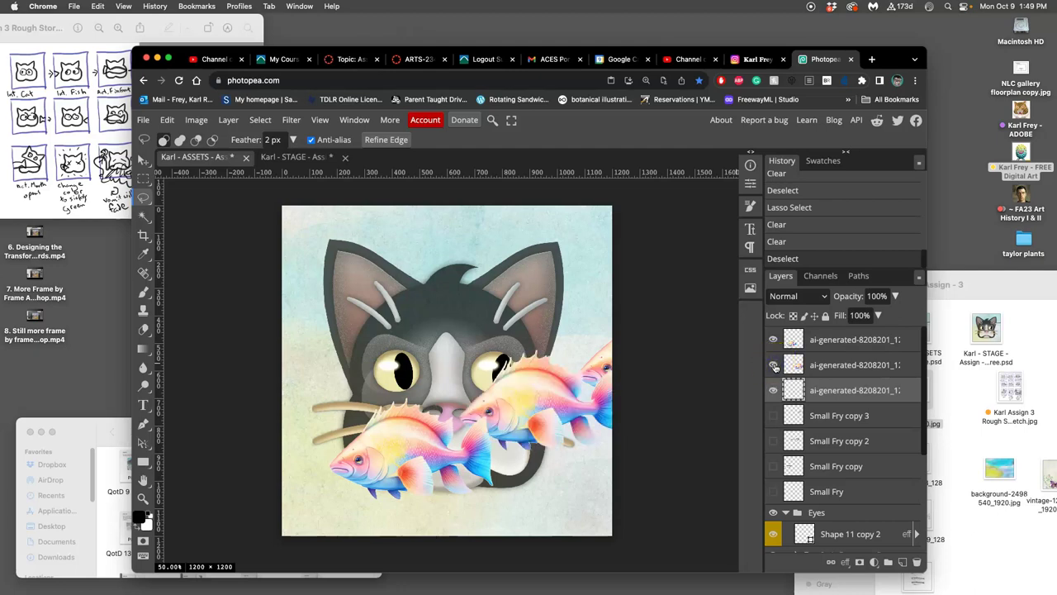
left_click(825, 344)
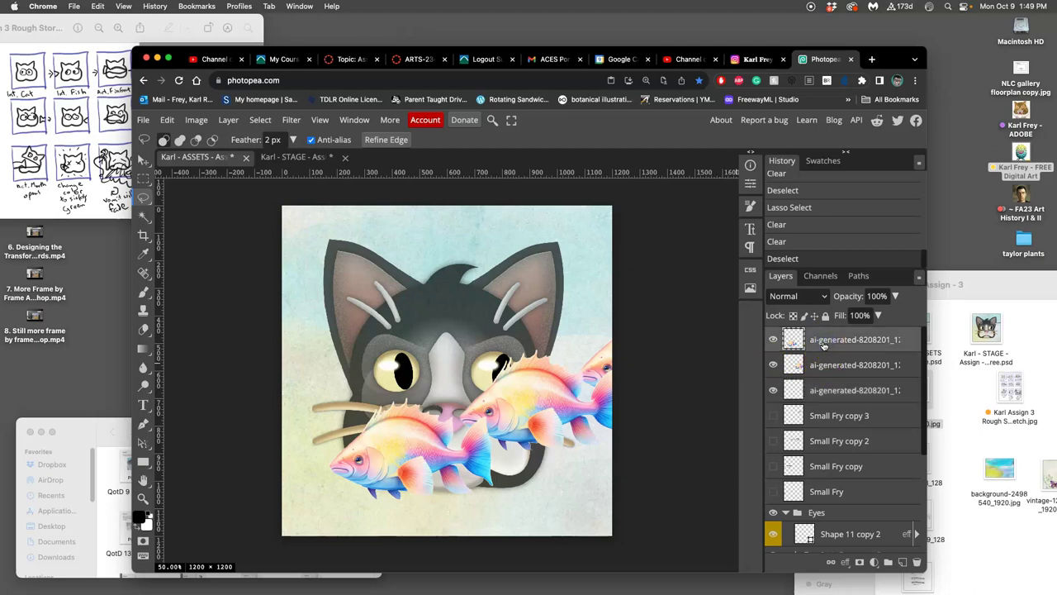
Duplicate the top fish layer and reposition the fish copies across the cat's mouth.
key("super+j")
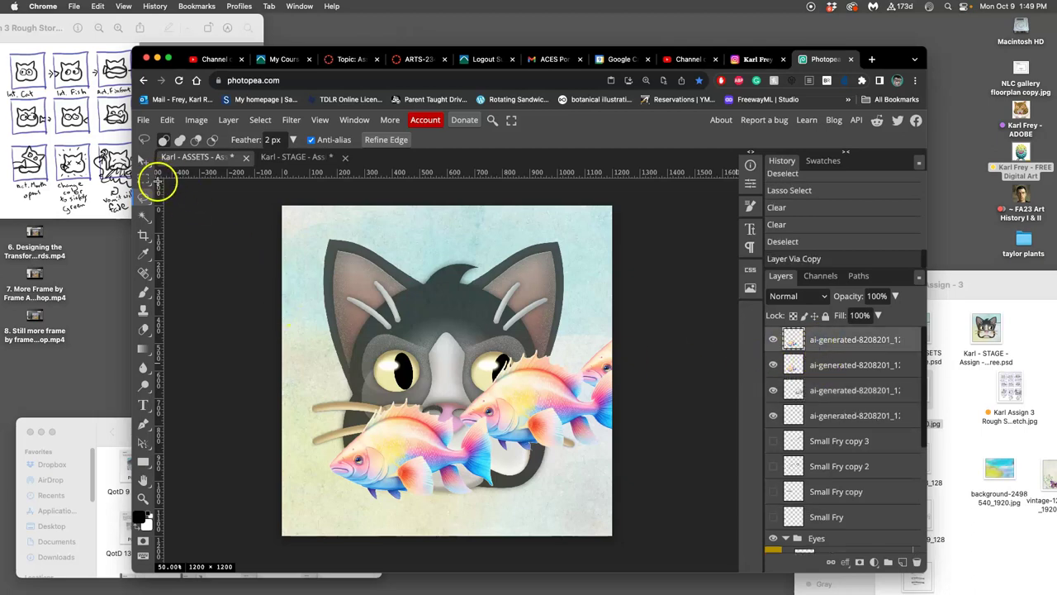
left_click(148, 164)
left_click_drag(403, 452, 486, 431)
left_click(821, 366)
left_click(567, 384)
left_click_drag(369, 441, 439, 400)
left_click(364, 419)
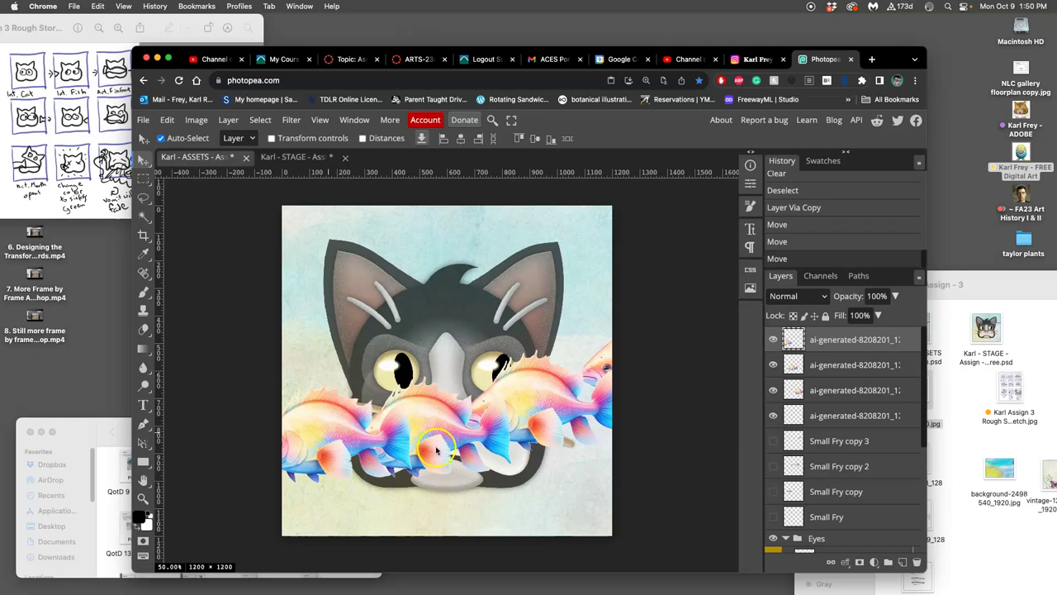
Hide the second, third and pink right-edge fish layers, leaving only the top fish visible.
left_click(772, 365)
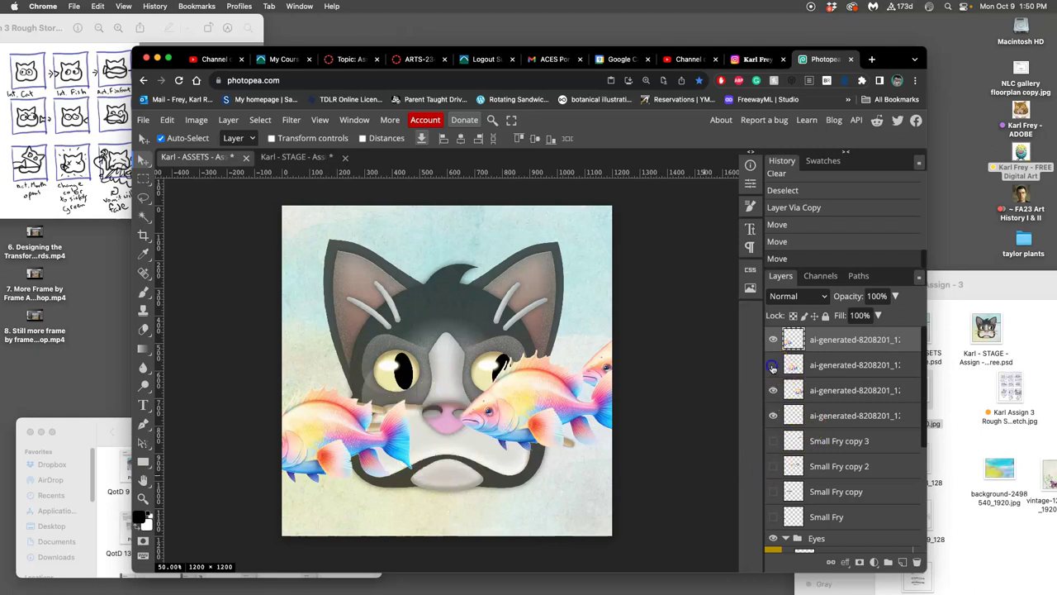
left_click(774, 366)
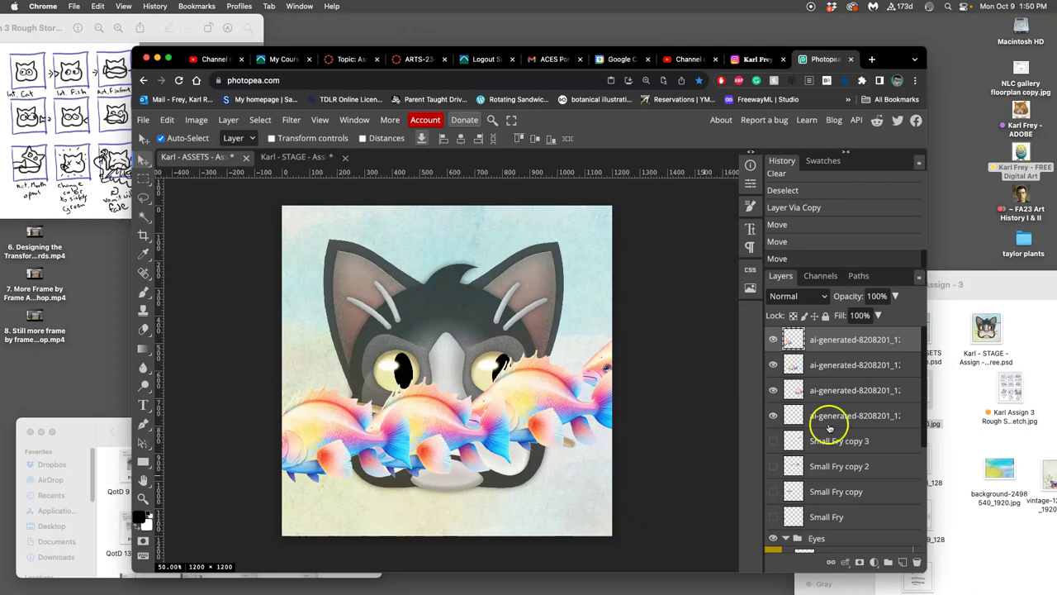
left_click(775, 364)
left_click(776, 390)
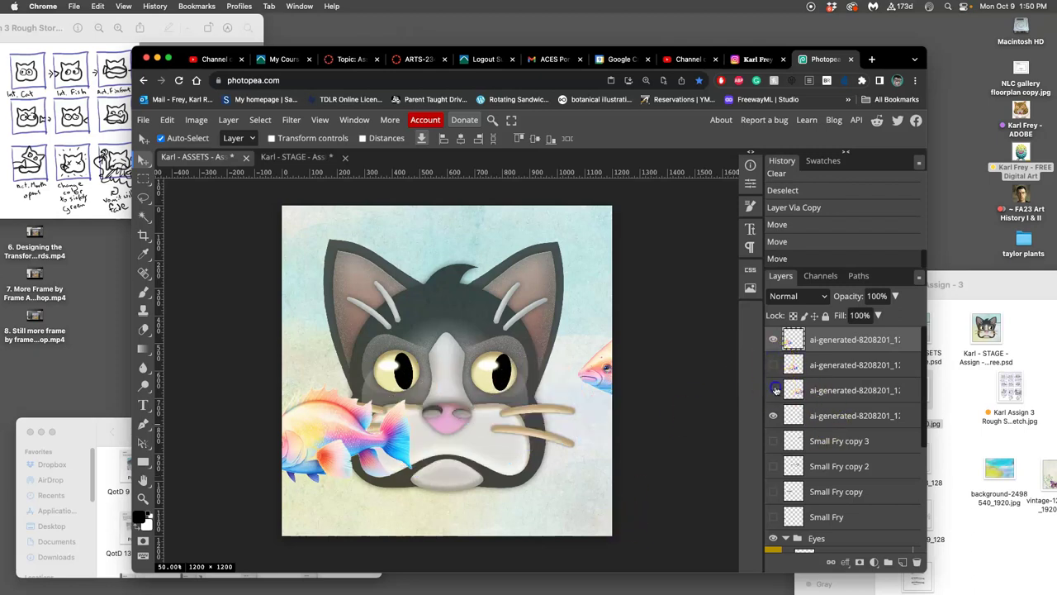
left_click(776, 415)
Duplicate Folder 1 copy 2 as Folder 1 copy 3 and hide the original Folder 1 copy 2.
scroll(824, 475, "down", 5)
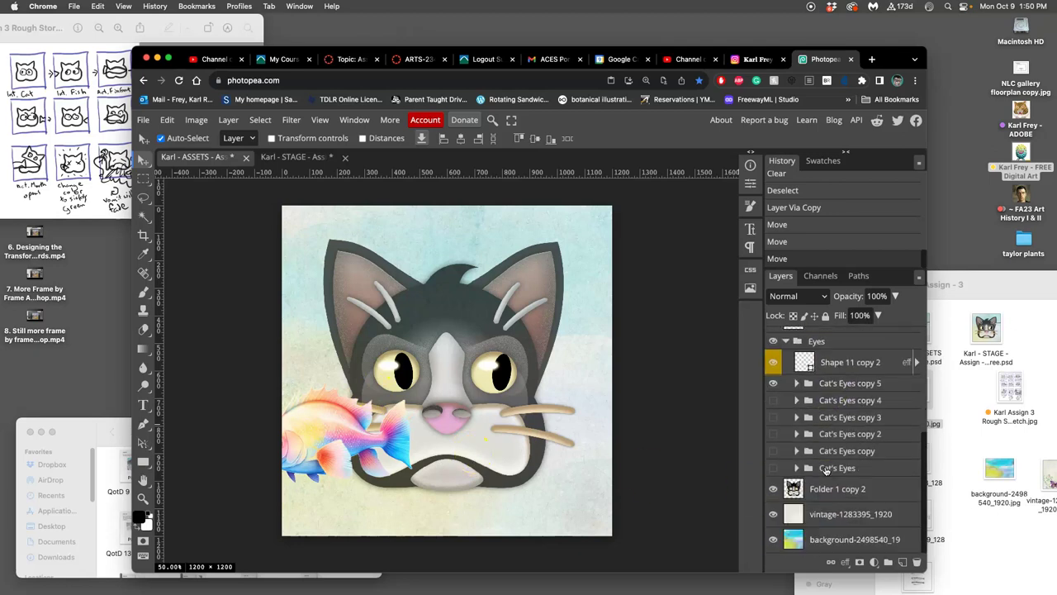
scroll(826, 470, "up", 2)
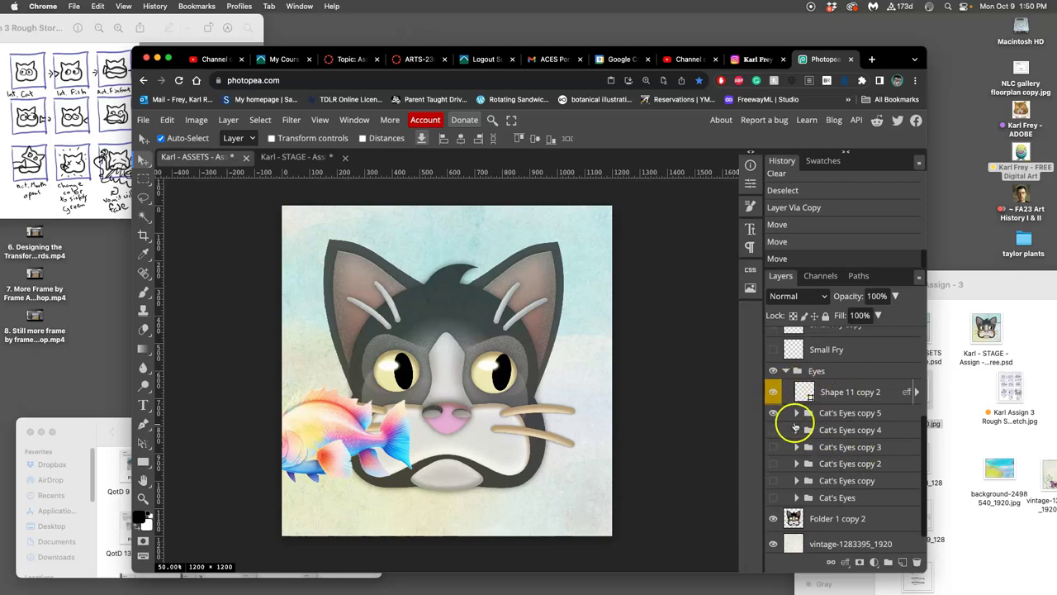
left_click(818, 520)
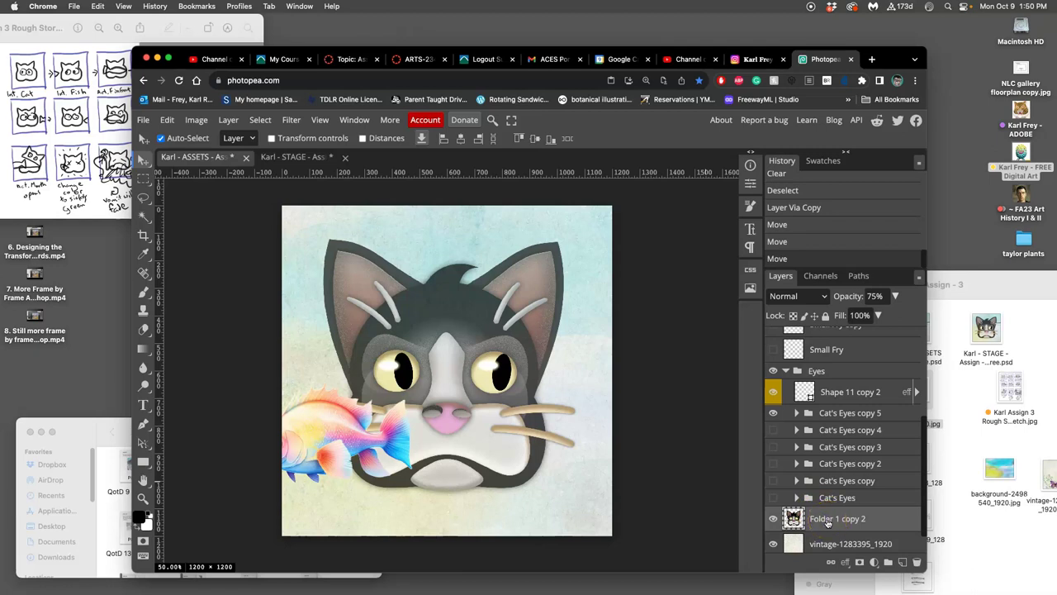
key("super+j")
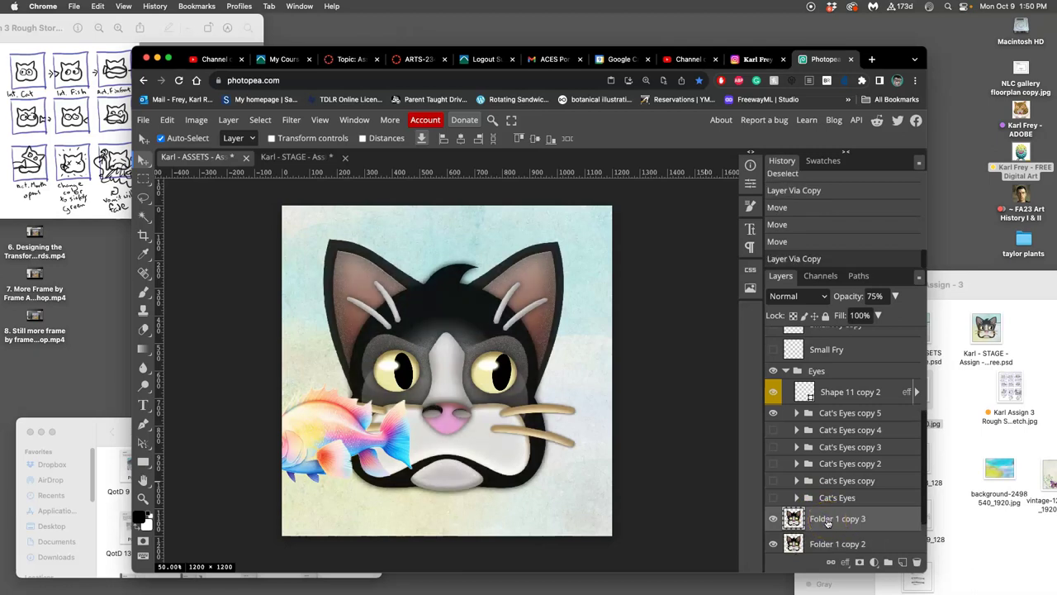
left_click(892, 513)
left_click(889, 518)
left_click(773, 543)
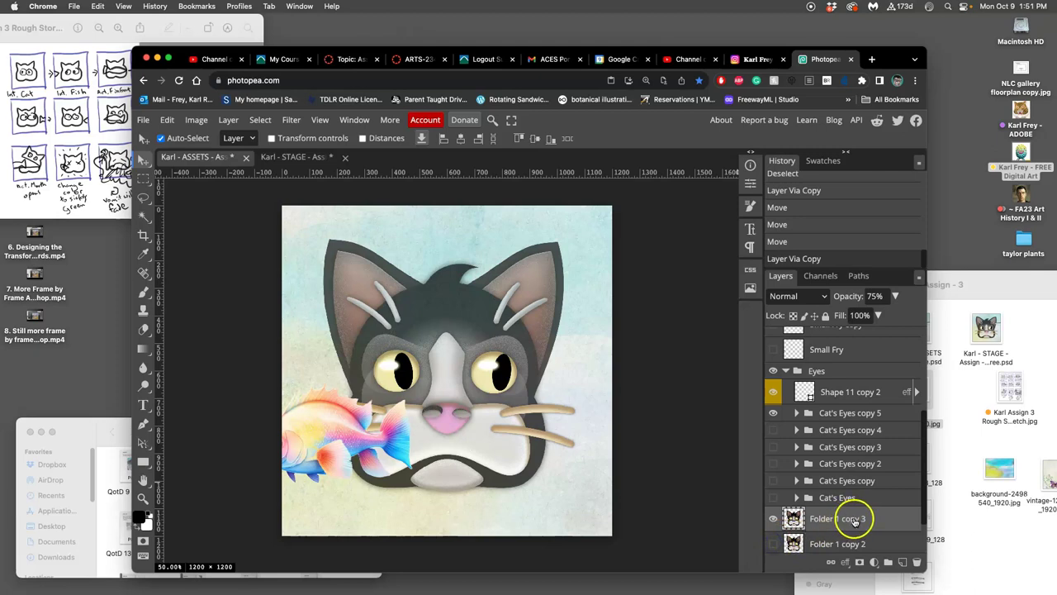
Outline the cat's lower mouth with a Polygonal Lasso selection.
left_click(144, 197)
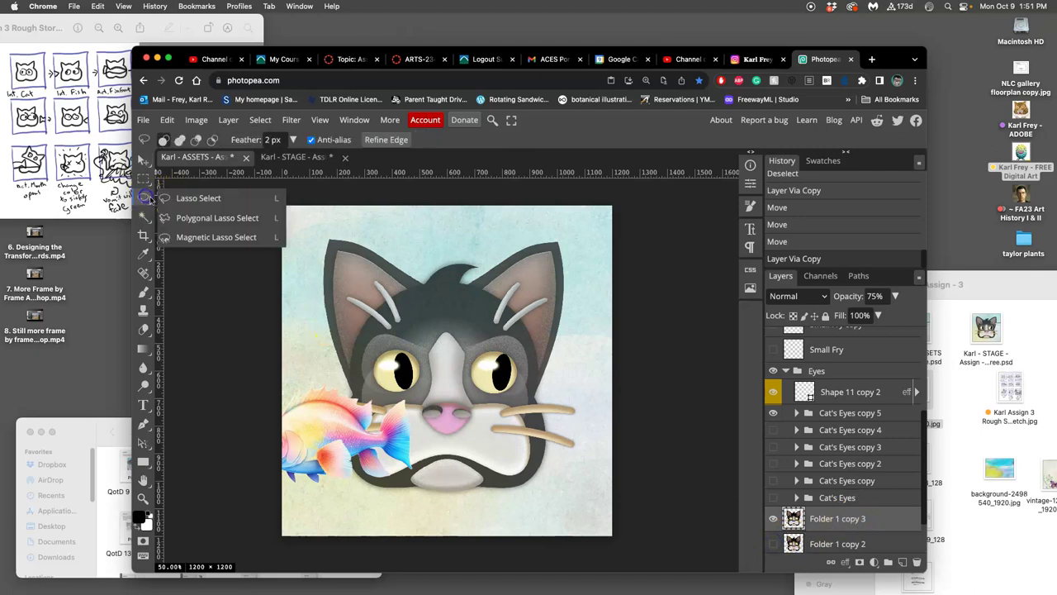
left_click(186, 215)
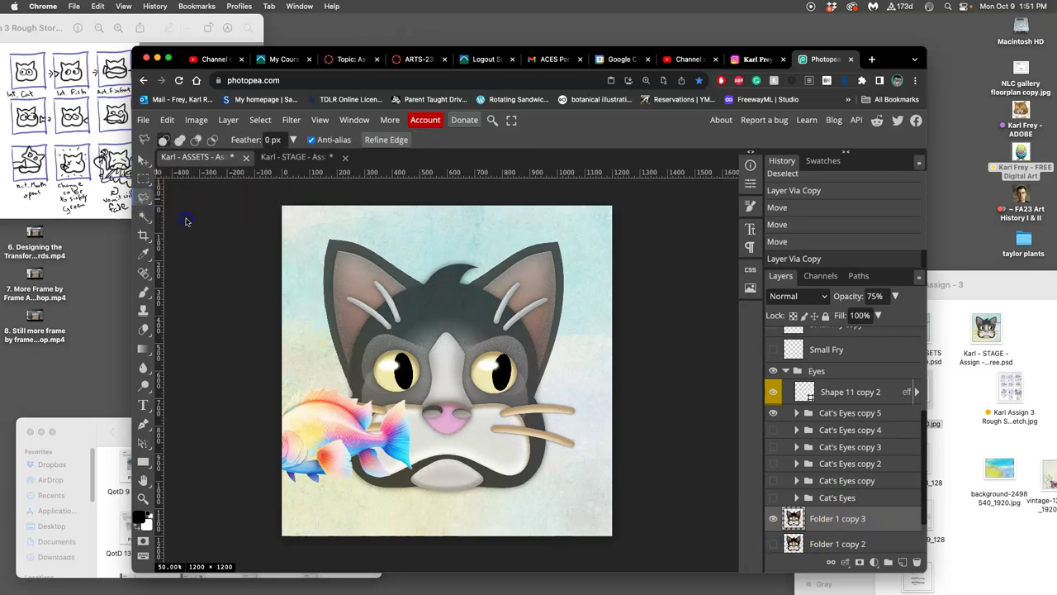
left_click(318, 448)
double_click(578, 451)
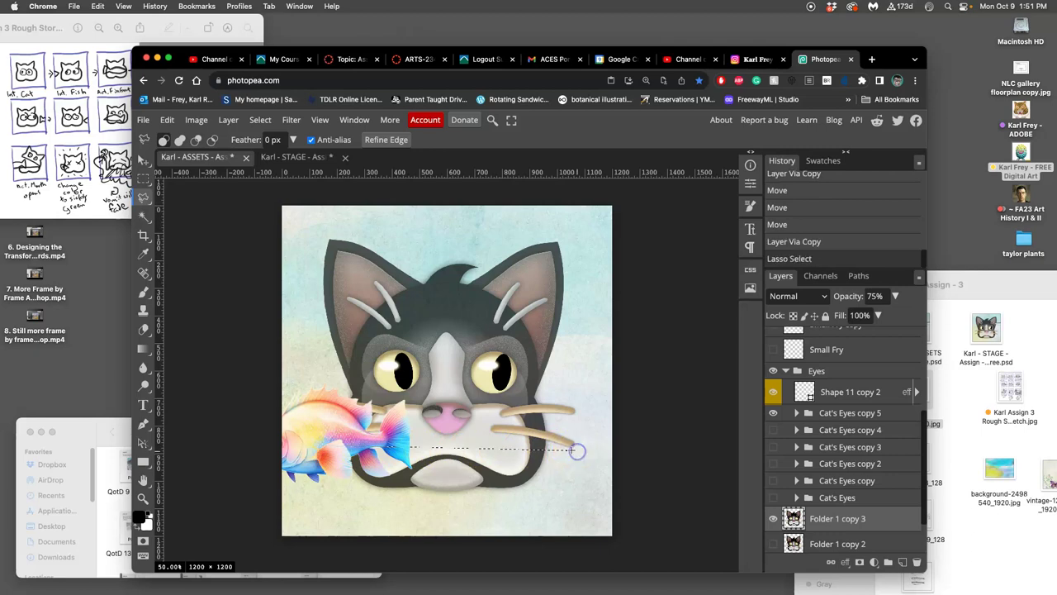
Switch back to the freehand Lasso and hide the top fish layer.
right_click(142, 199)
left_click(186, 198)
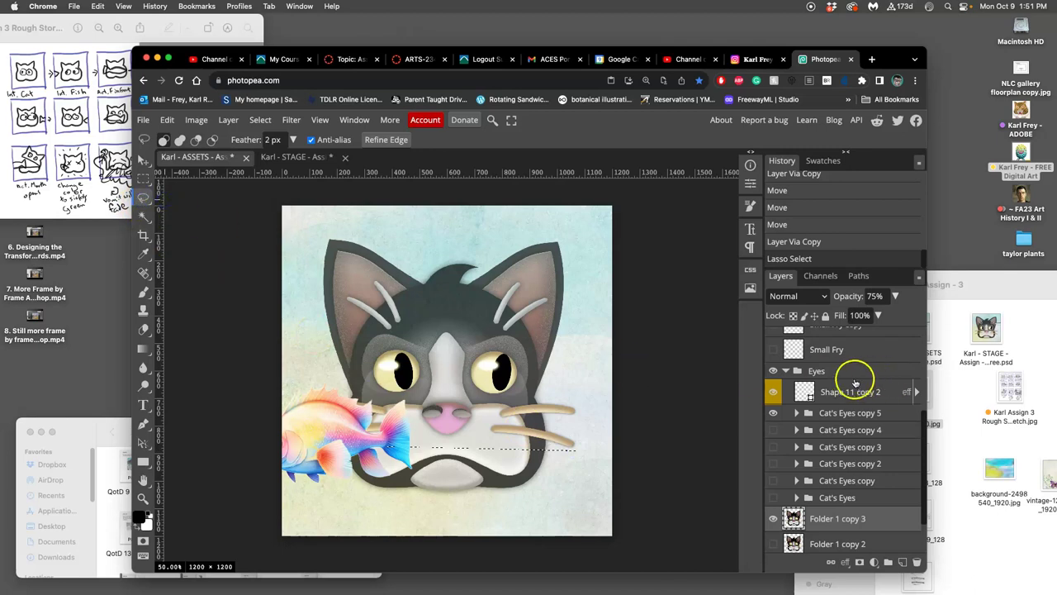
scroll(848, 383, "up", 5)
left_click(772, 340)
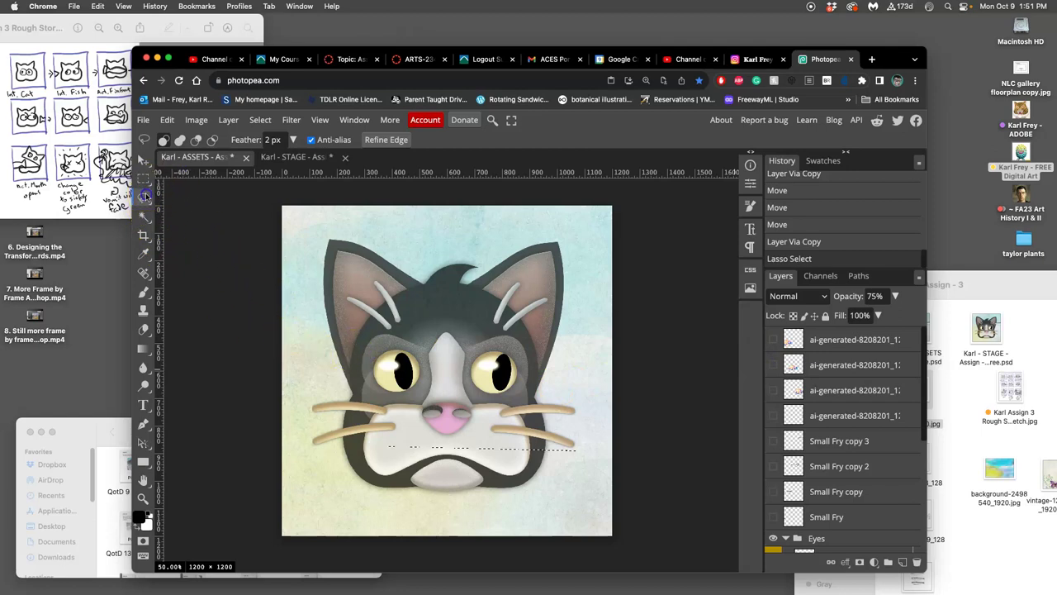
Rectangle-select the cat's lower mouth and delete those pixels.
right_click(146, 196)
left_click(144, 177)
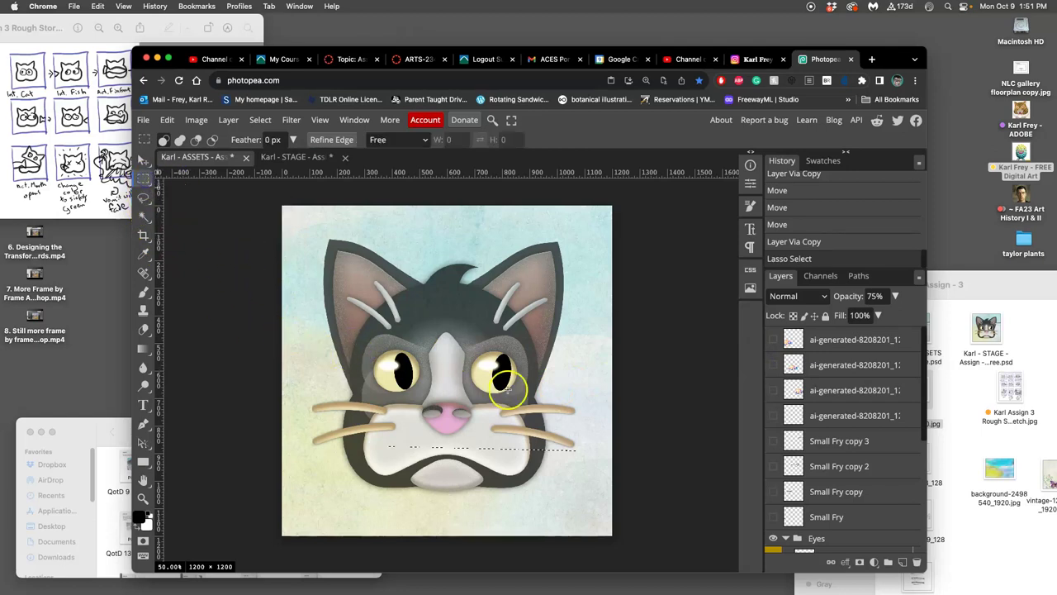
left_click_drag(299, 448, 588, 522)
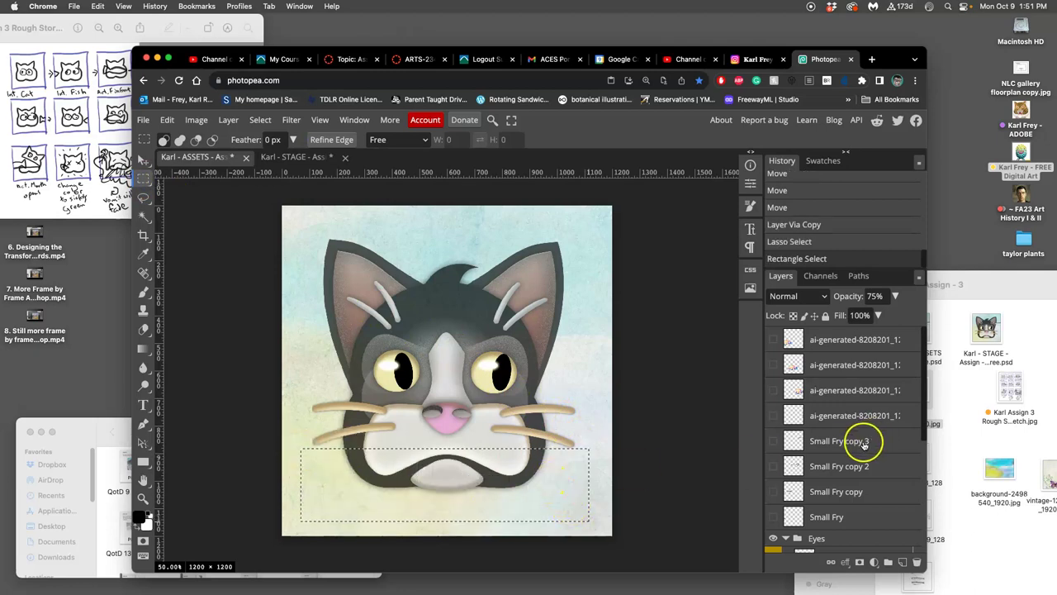
scroll(864, 439, "down", 6)
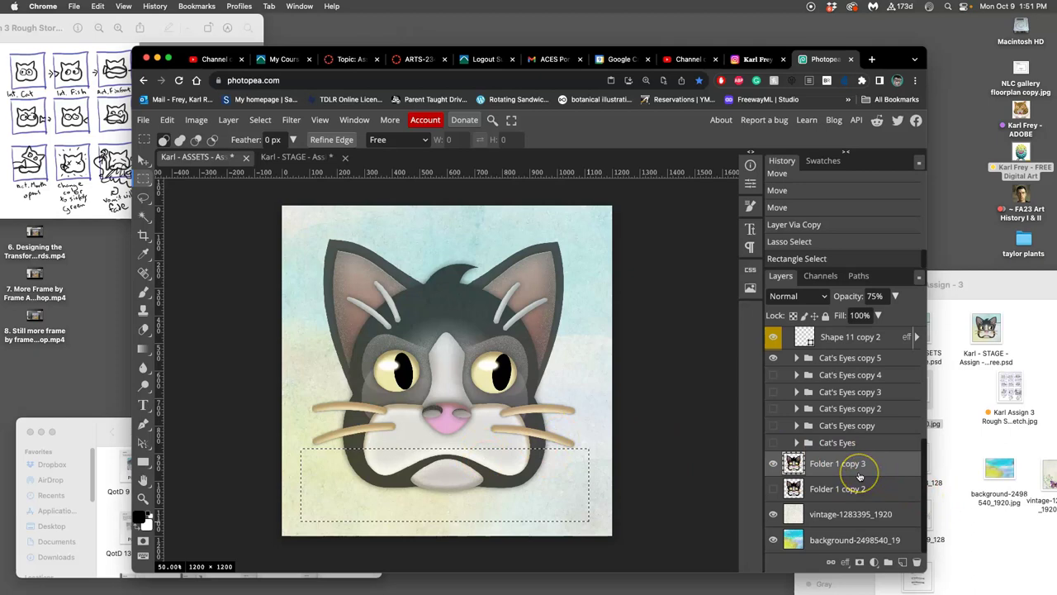
key("Delete")
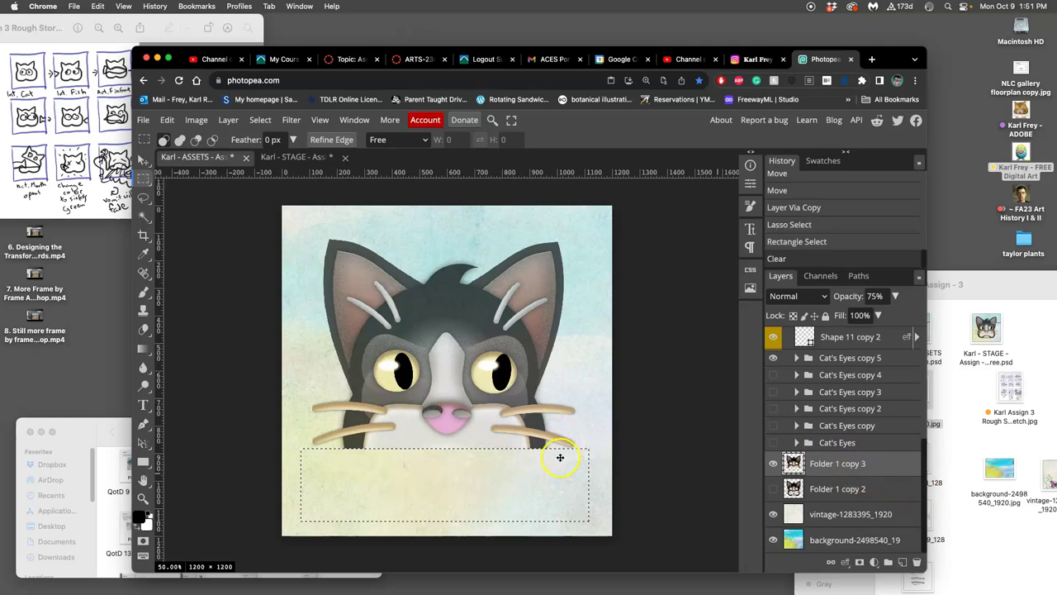
Deselect, then paste the mouth image back as a new layer.
left_click(166, 120)
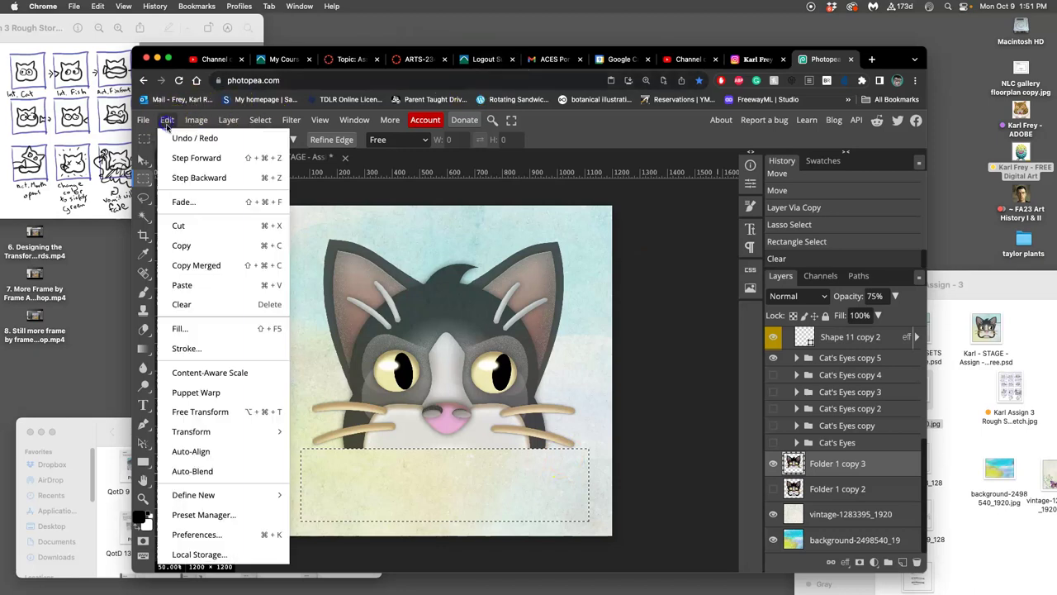
left_click(519, 192)
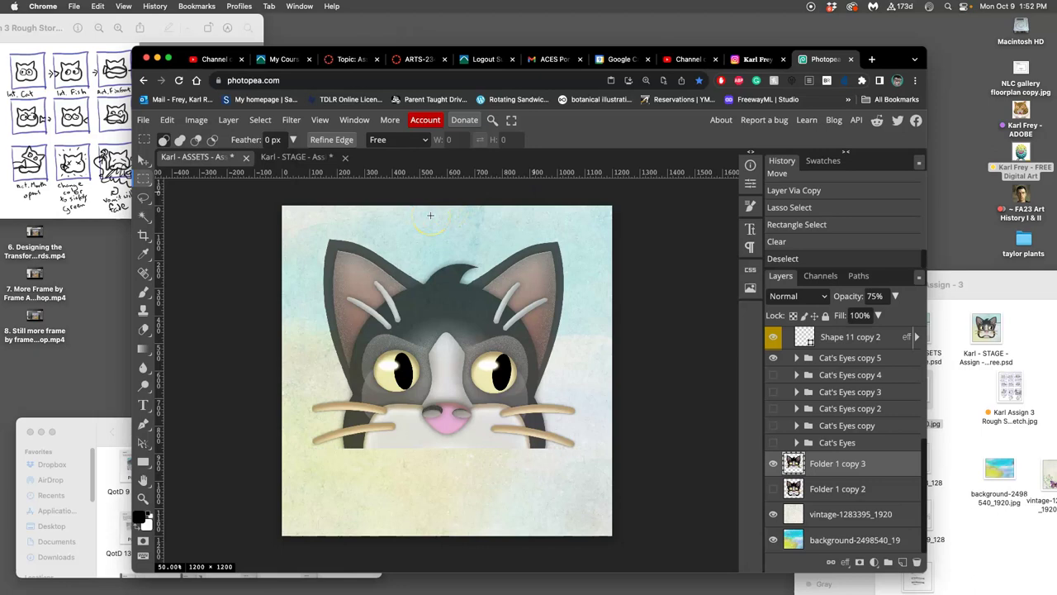
left_click(166, 120)
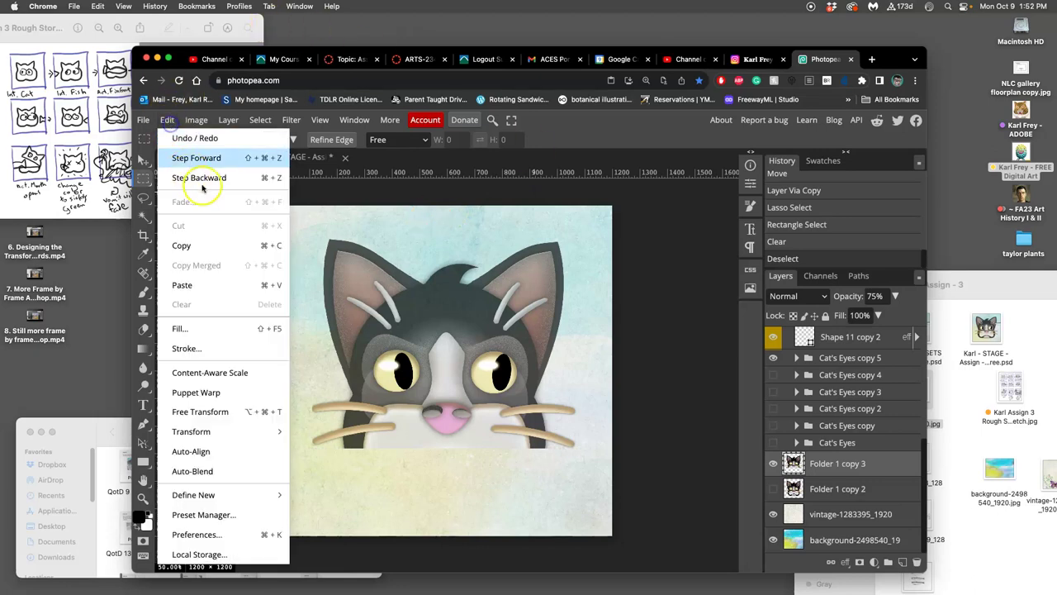
left_click(205, 285)
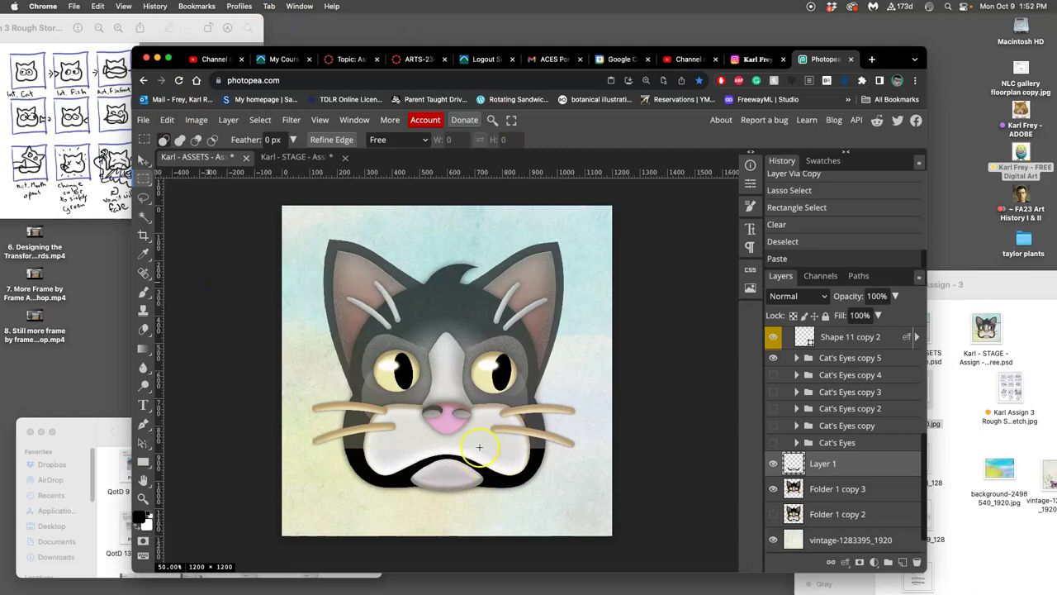
Lower Layer 1's opacity to 74% and clear the selection.
left_click(887, 465)
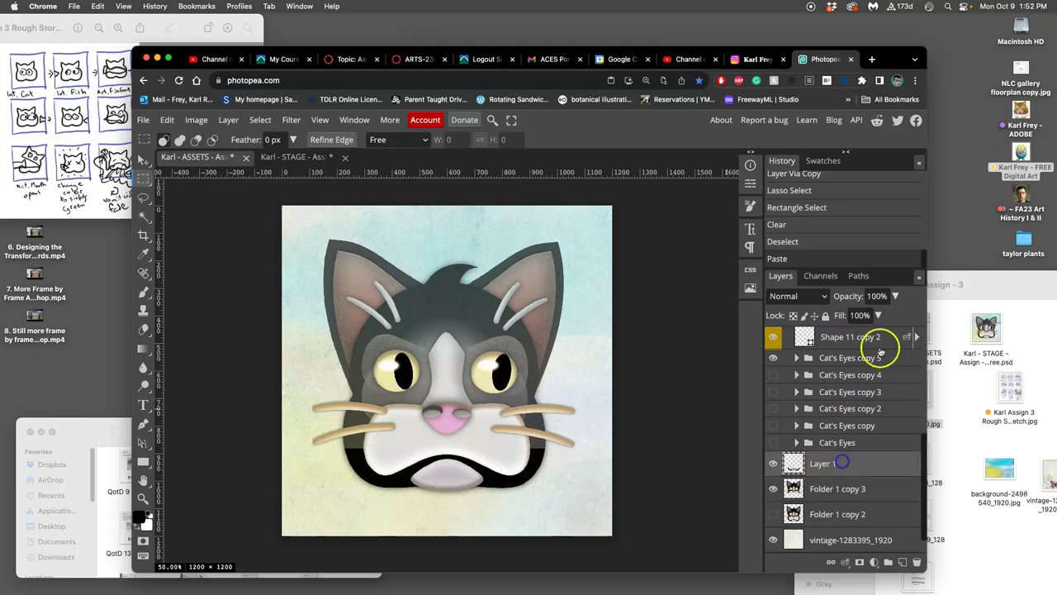
left_click(894, 297)
left_click_drag(896, 315, 880, 316)
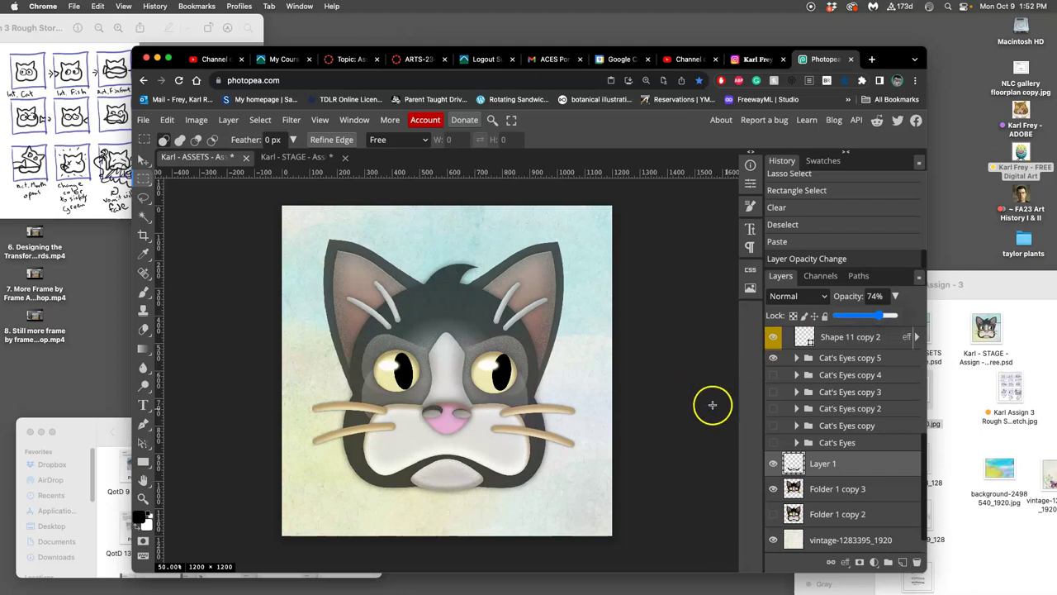
left_click(522, 442)
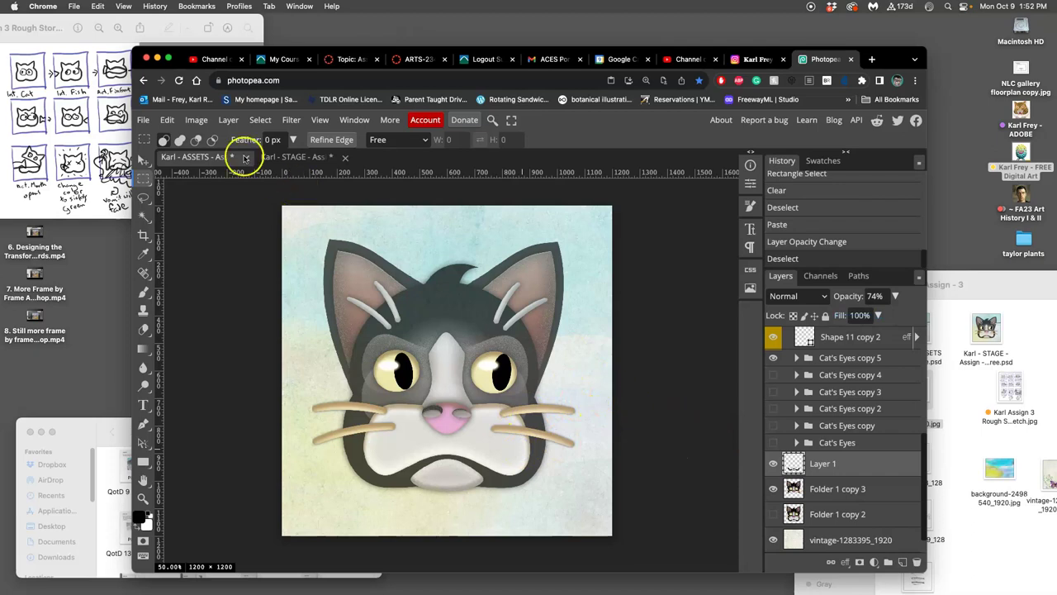
Try rotating and shifting the pasted muzzle piece, then undo the transform.
left_click(168, 119)
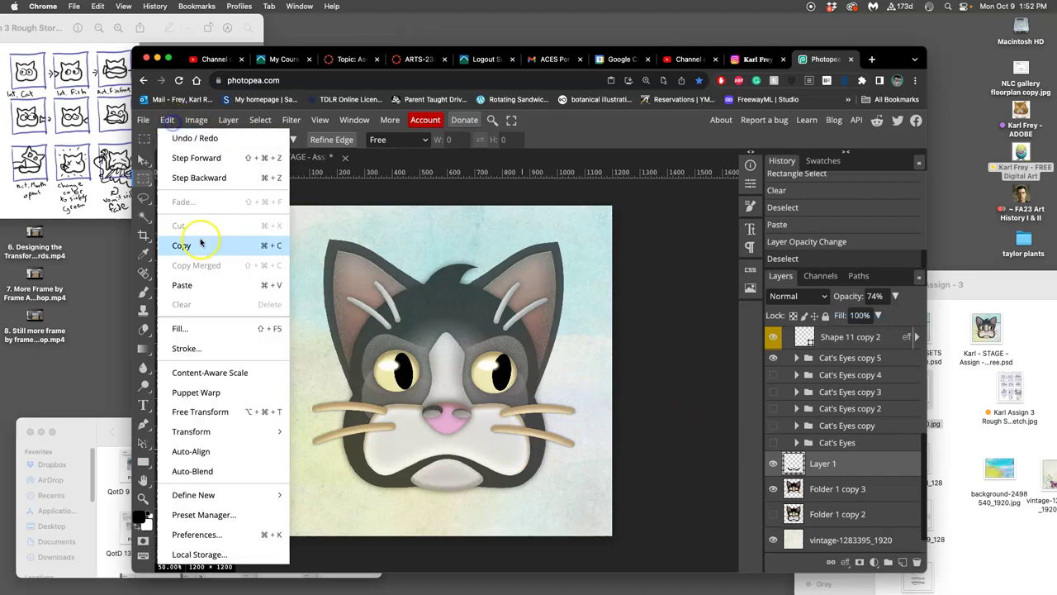
left_click(202, 412)
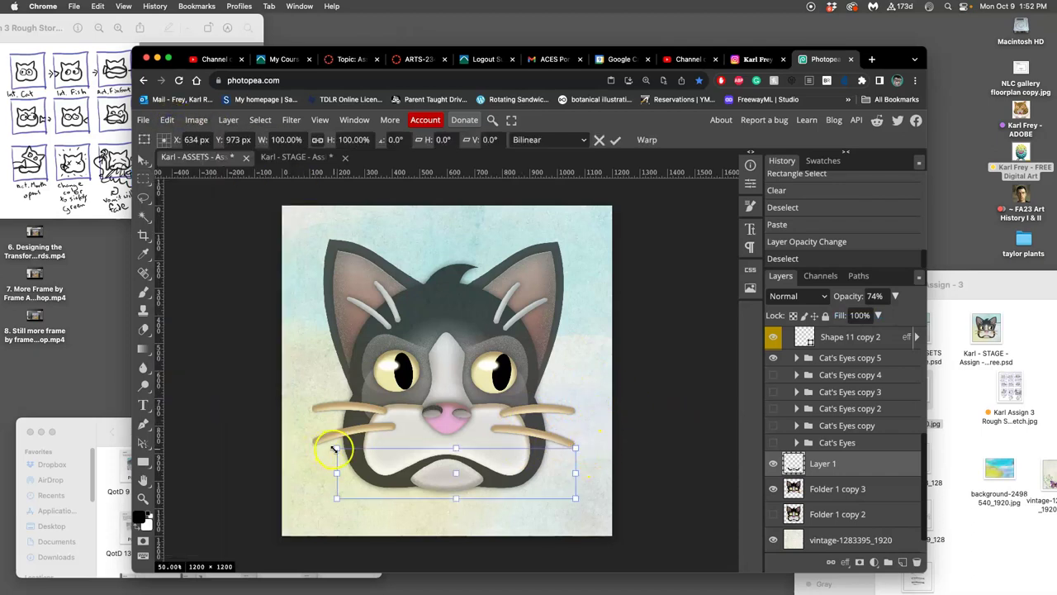
left_click_drag(322, 446, 314, 491)
left_click_drag(487, 455, 508, 468)
key("Return")
key("ctrl+z")
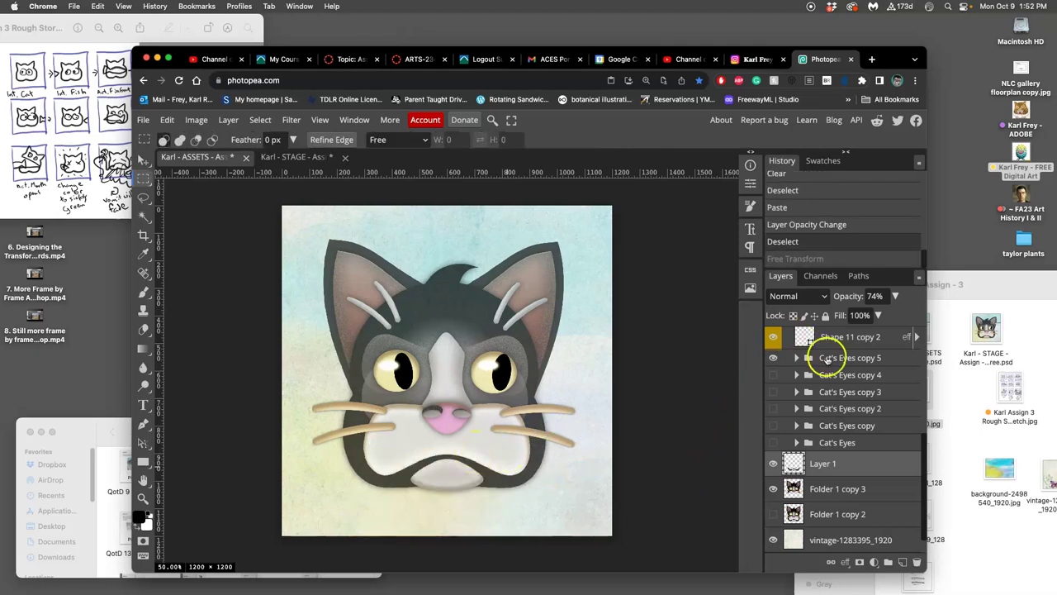
Toggle the top fish layer off and on, leaving it visible.
scroll(817, 347, "up", 5)
left_click(774, 339)
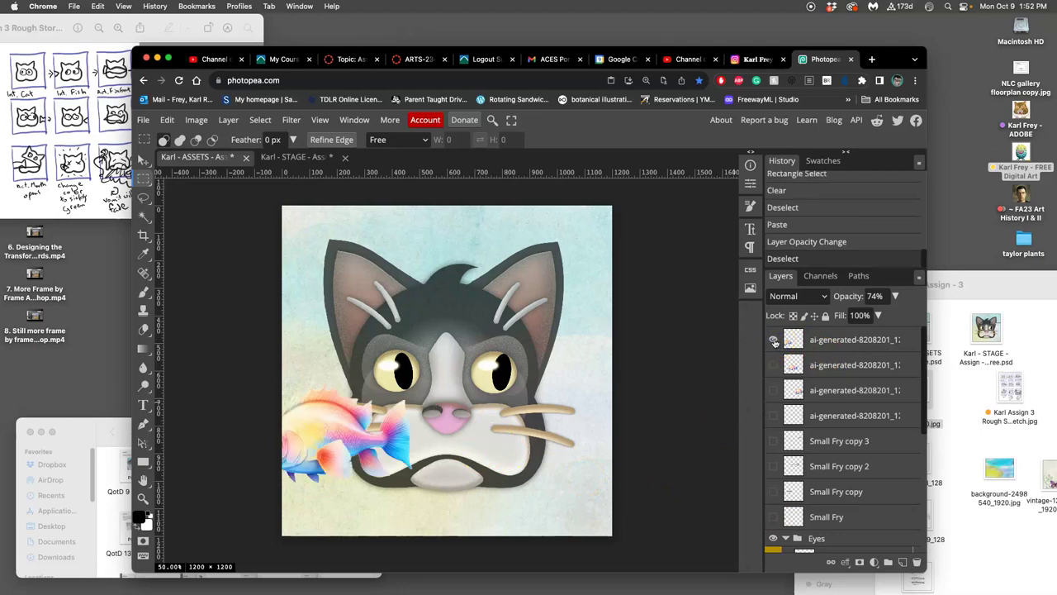
left_click(774, 341)
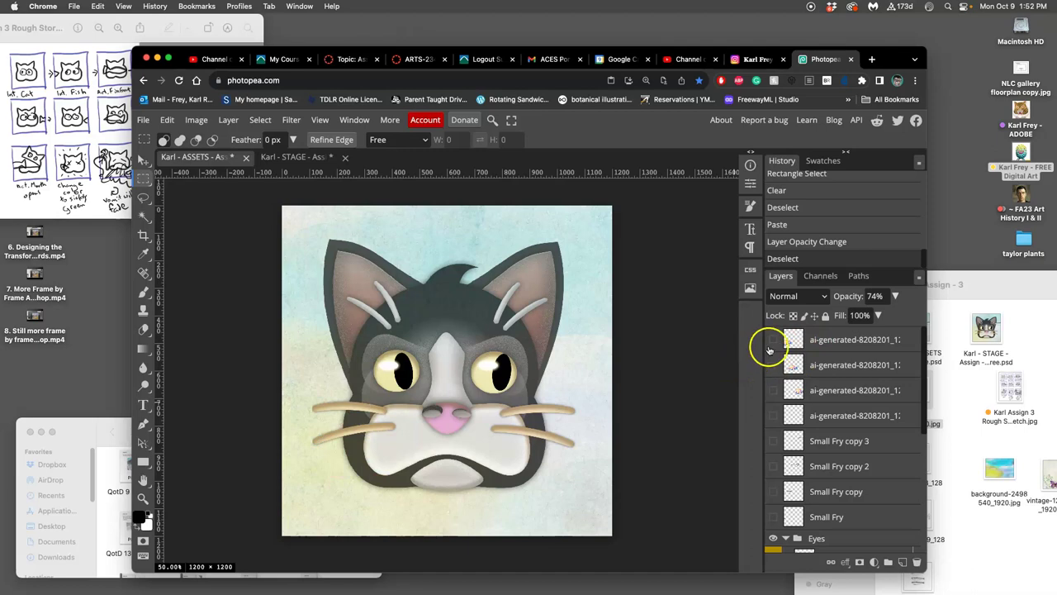
left_click(774, 341)
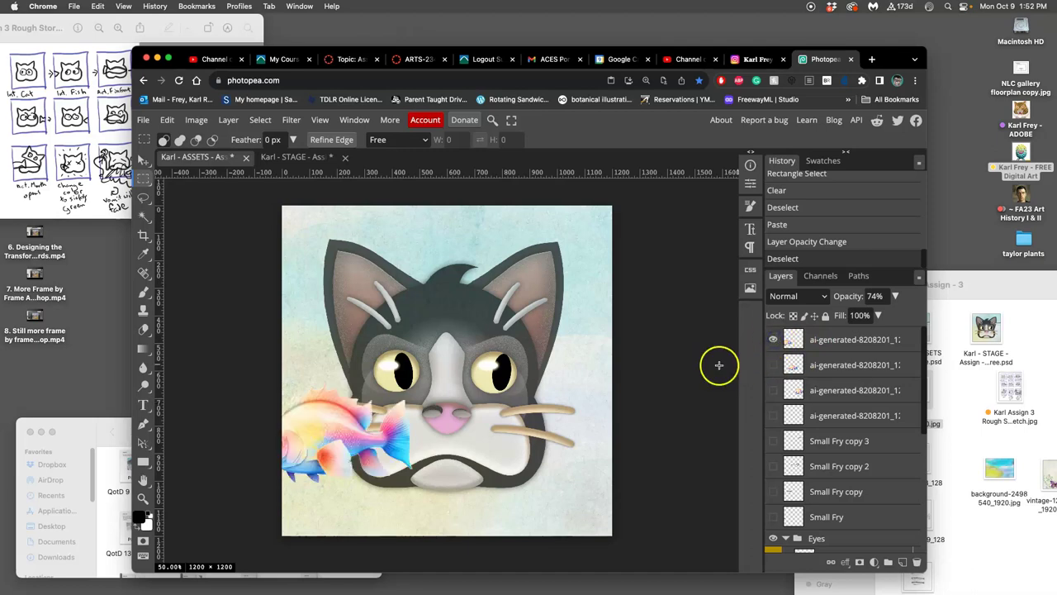
Select the cat face layer Folder 1 copy 3 in the Layers panel.
scroll(821, 465, "down", 5)
scroll(822, 465, "down", 1)
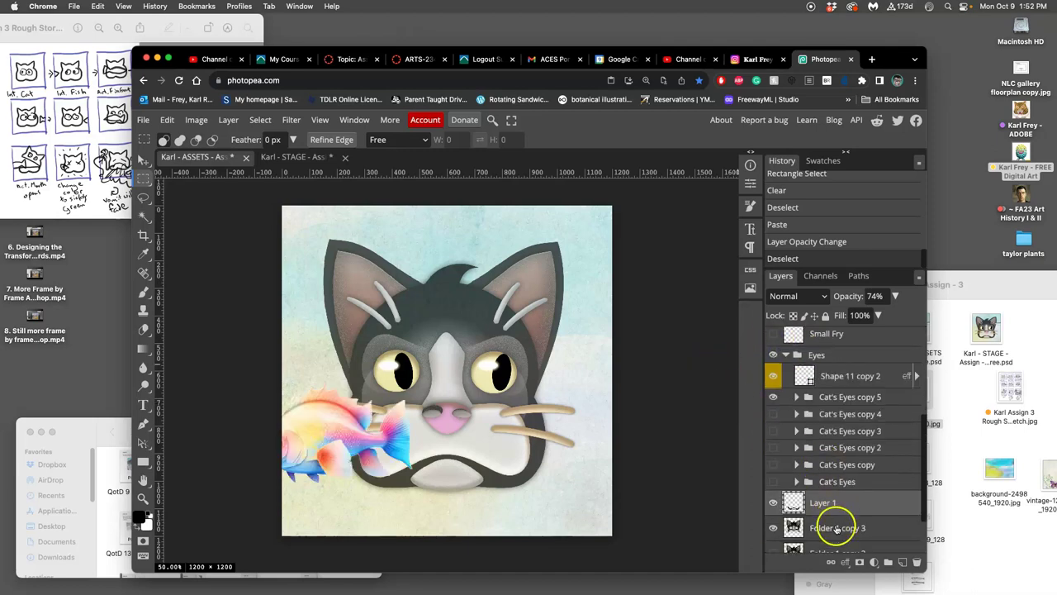
left_click(832, 529)
left_click(888, 532)
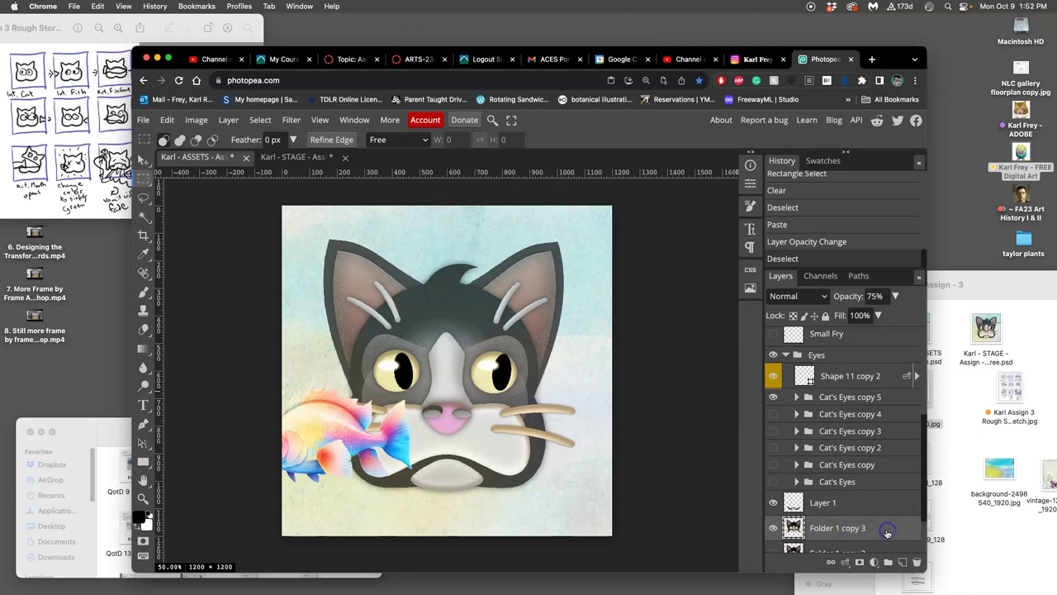
left_click(879, 524)
key("super+alt+t")
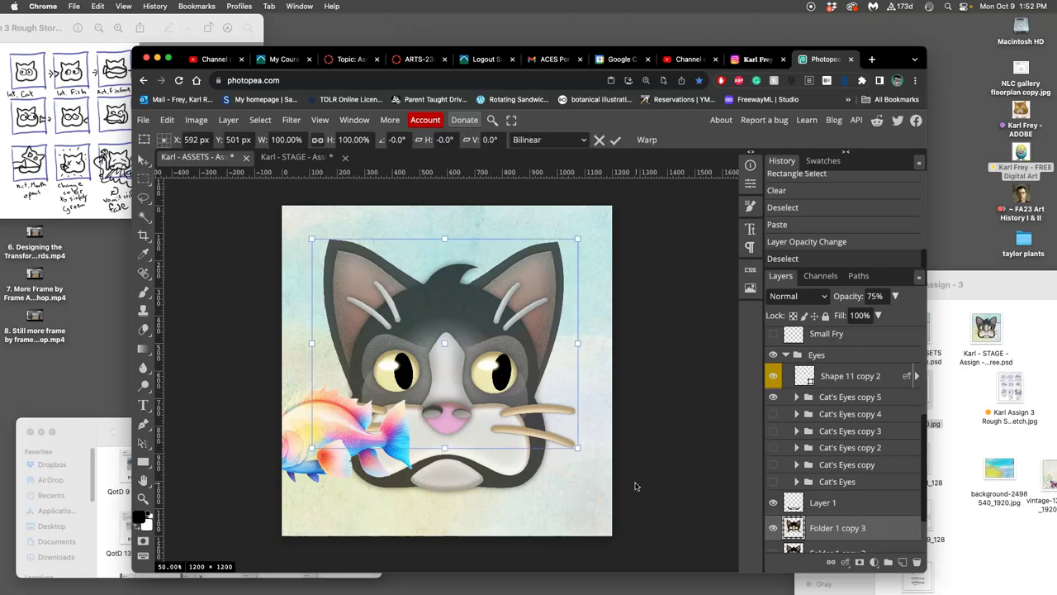
left_click_drag(306, 217, 352, 200)
left_click_drag(438, 302, 466, 296)
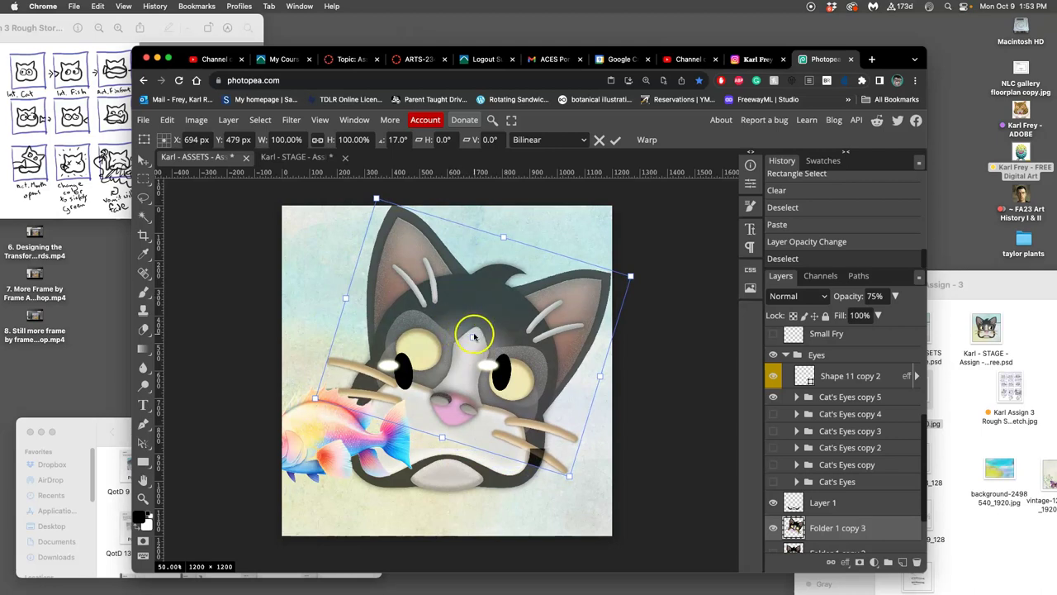
key("Escape")
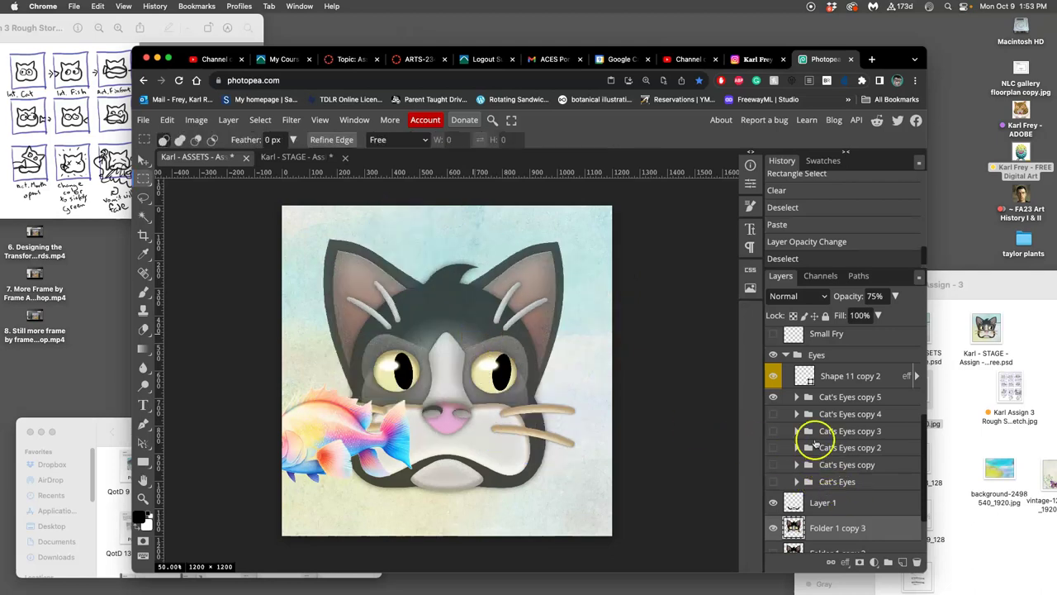
Toggle the Cat's Eyes folders' visibility to compare the eye versions.
left_click(774, 482)
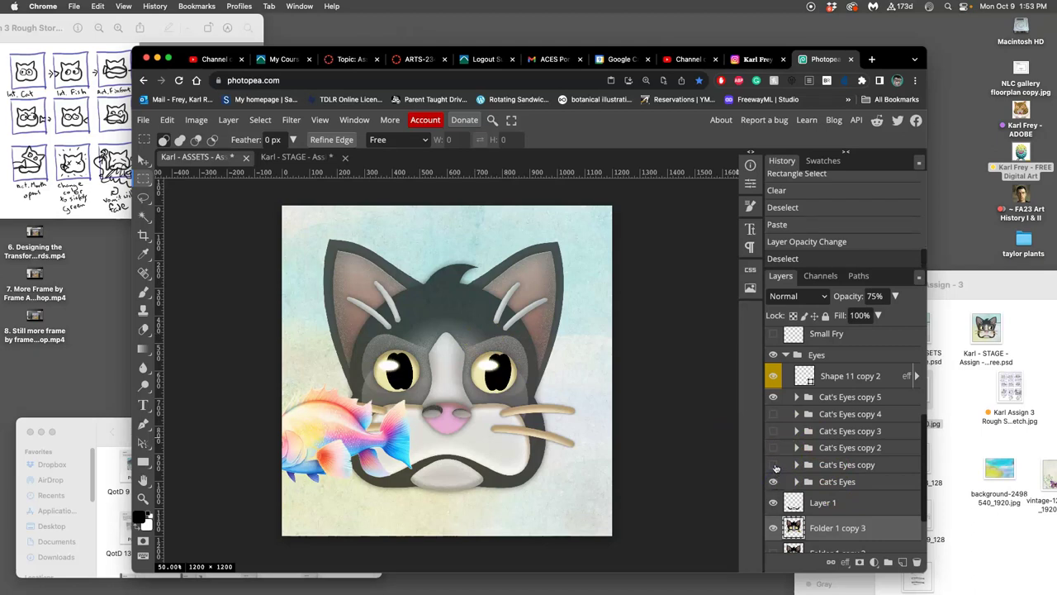
left_click(774, 465)
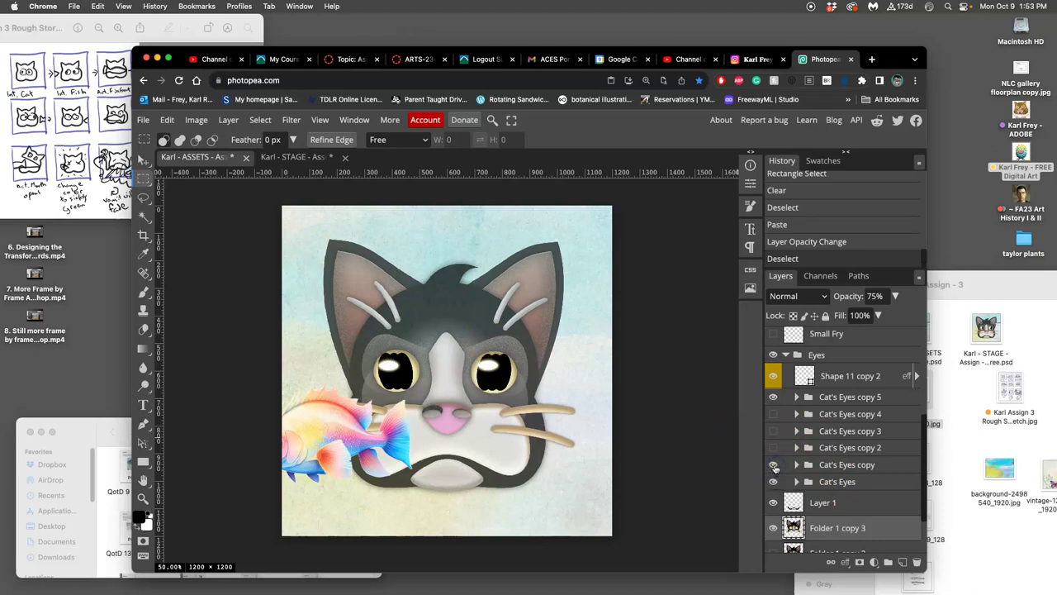
left_click(774, 465)
left_click(774, 397)
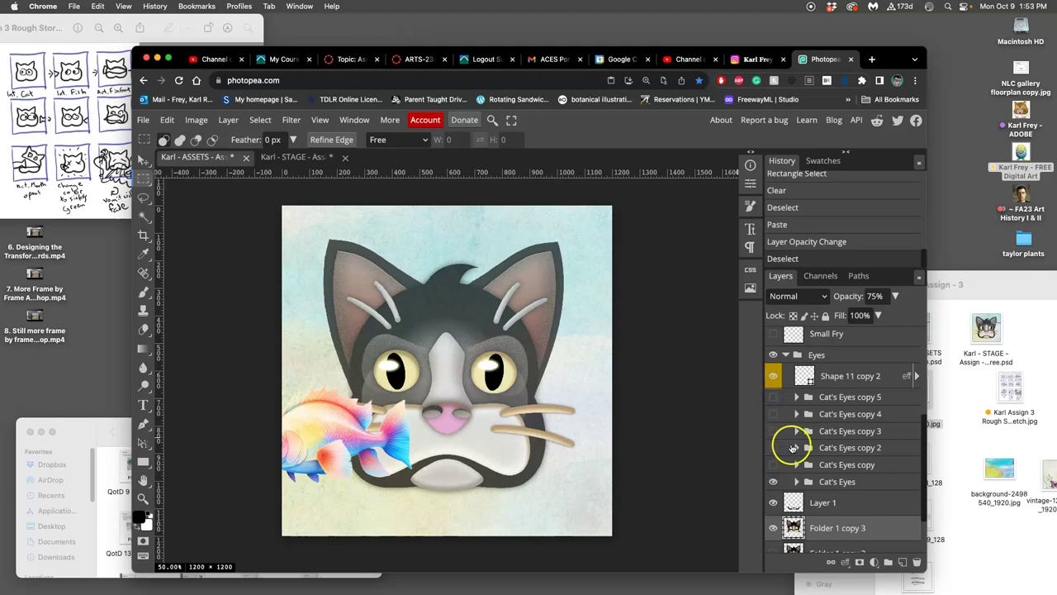
left_click(826, 527)
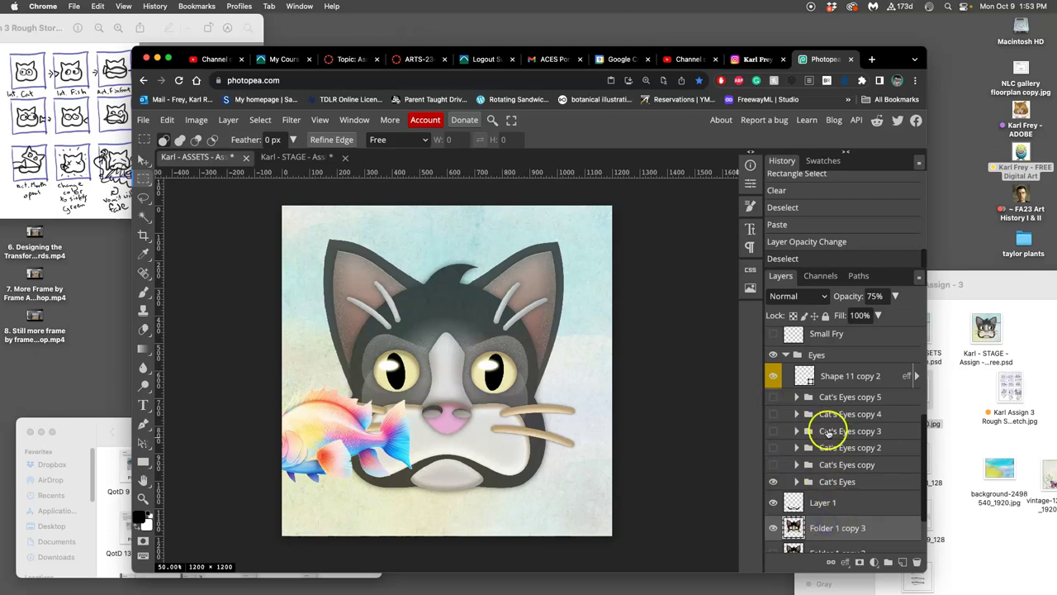
Duplicate the Cat's Eyes folder and the Shape 11 copy 2 layer with Cmd+J.
left_click(833, 483)
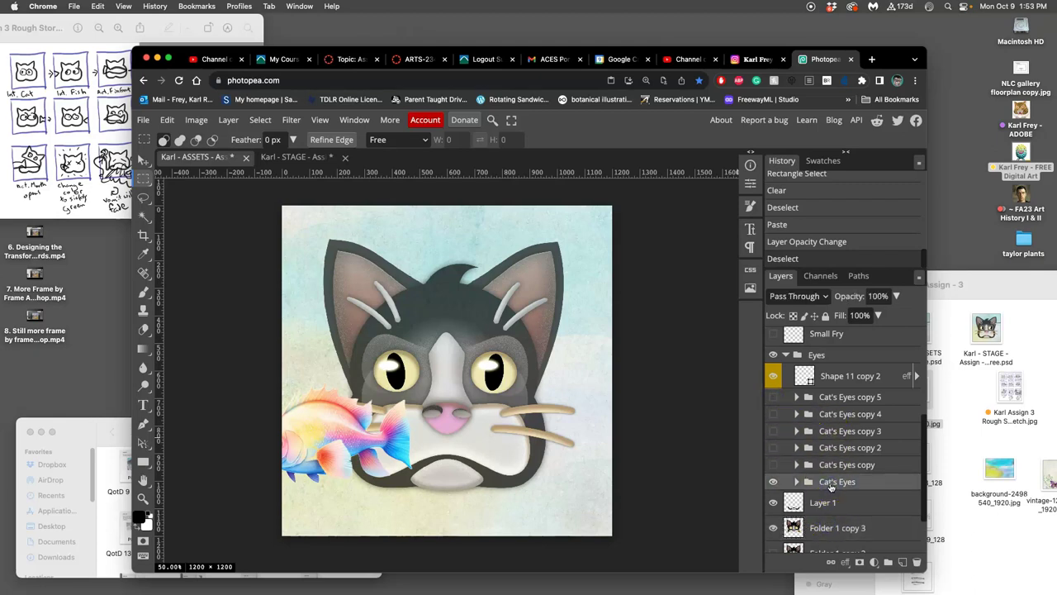
key("super+j")
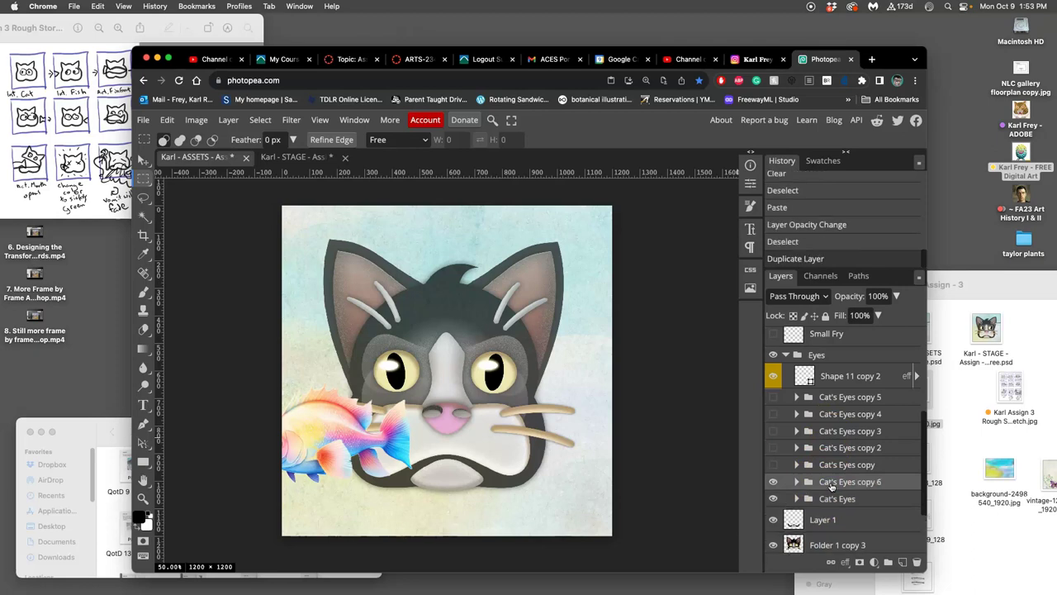
left_click(829, 388)
key("super+j")
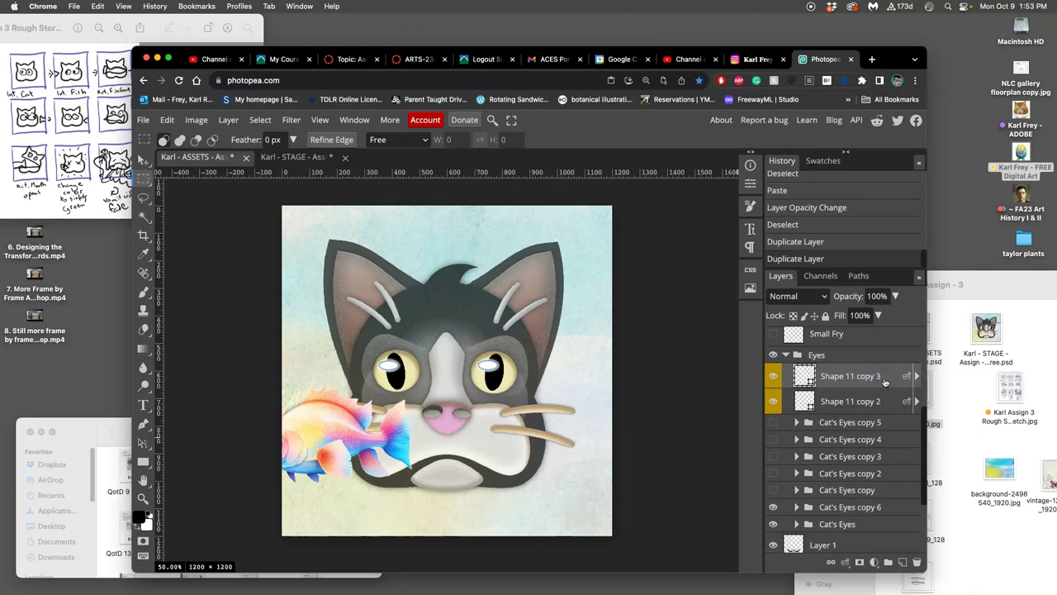
Select the Cat's Eyes copy 6 folder together with the cat face layers.
left_click_drag(885, 380, 868, 540)
left_click(888, 505)
left_click_drag(867, 496, 874, 541)
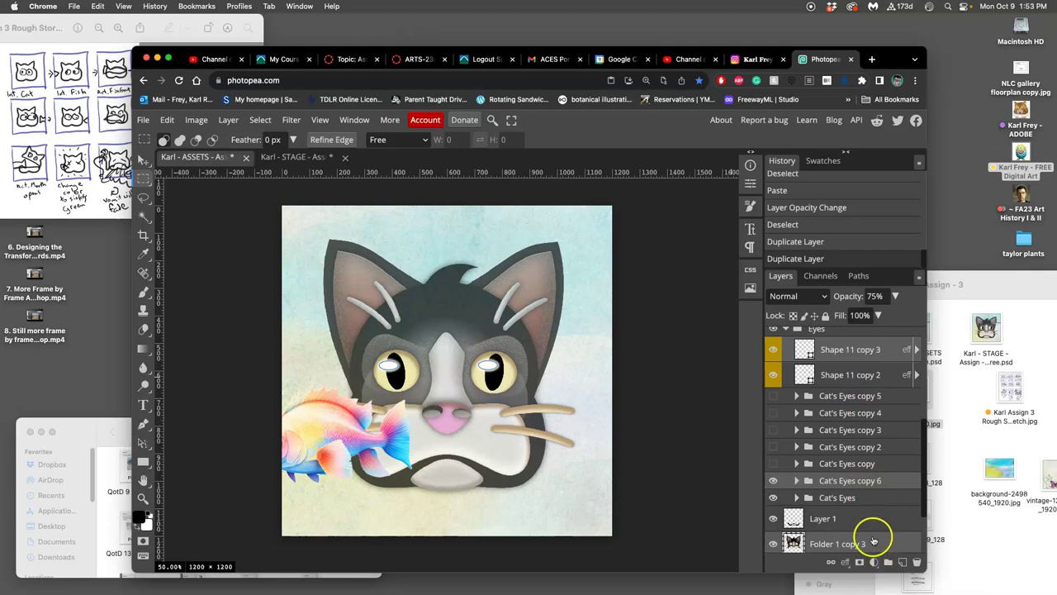
Merge the selected cat and eye layers into Shape 11 copy 3 and check it.
left_click(227, 120)
left_click(278, 514)
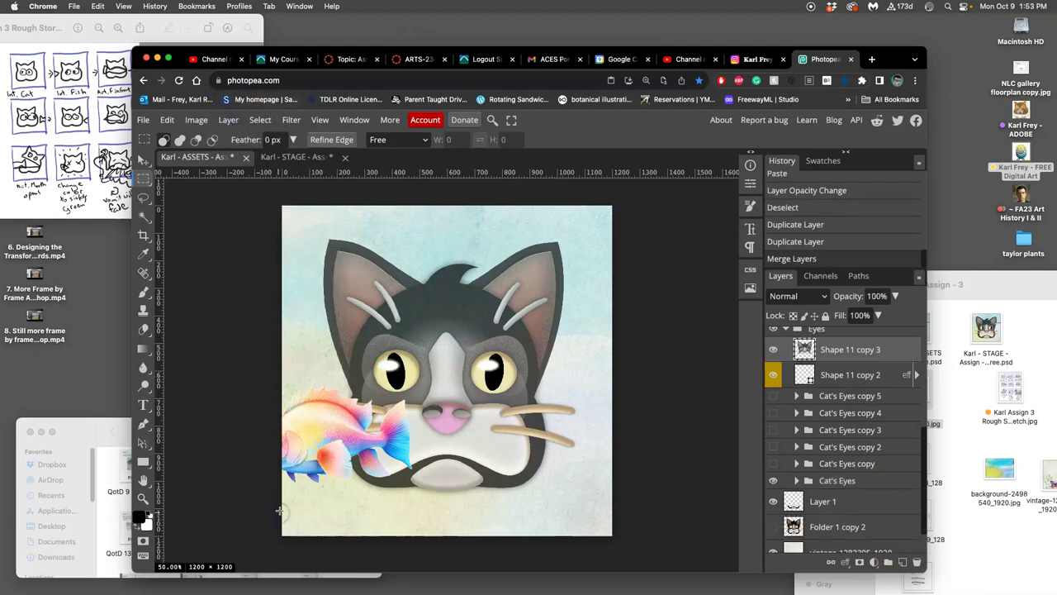
scroll(790, 389, "up", 1)
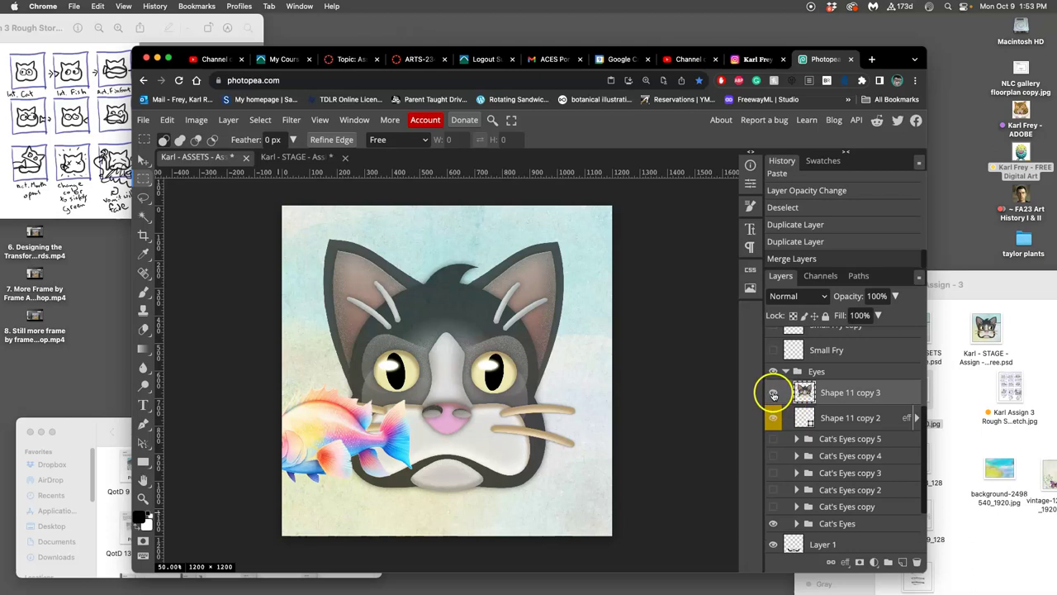
left_click(775, 392)
left_click(775, 393)
left_click(773, 417)
Hide the Cat's Eyes folder and verify the merged cat layer still shows the face.
scroll(824, 418, "up", 3)
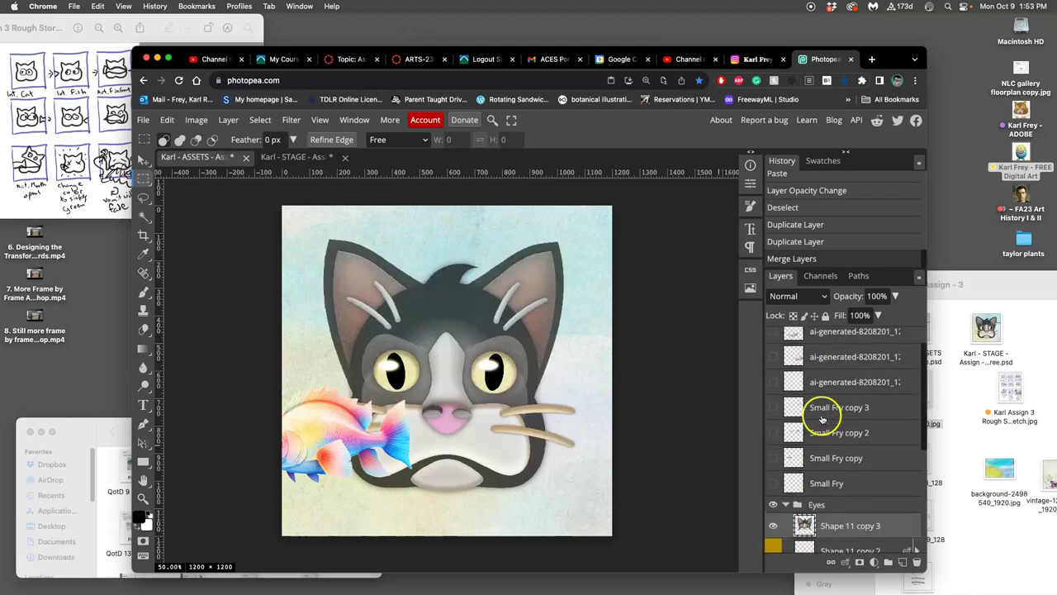
scroll(822, 419, "down", 4)
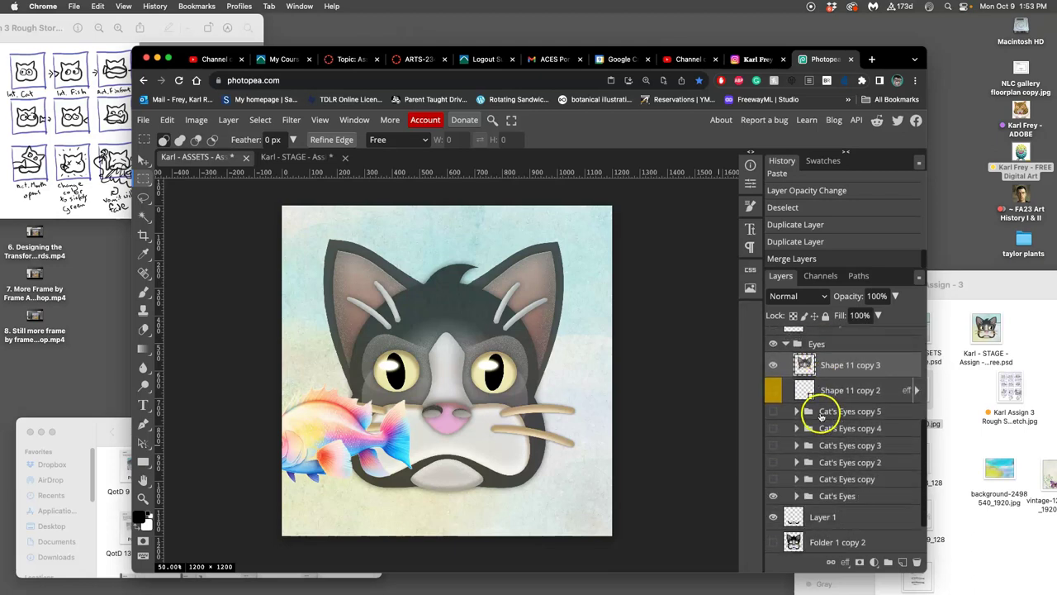
left_click(774, 495)
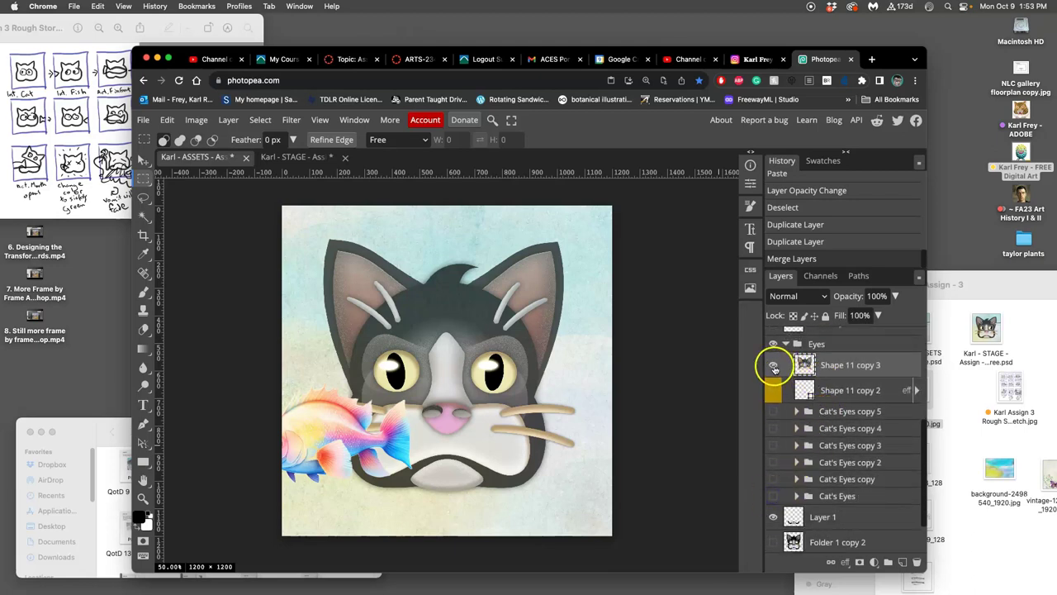
left_click(775, 367)
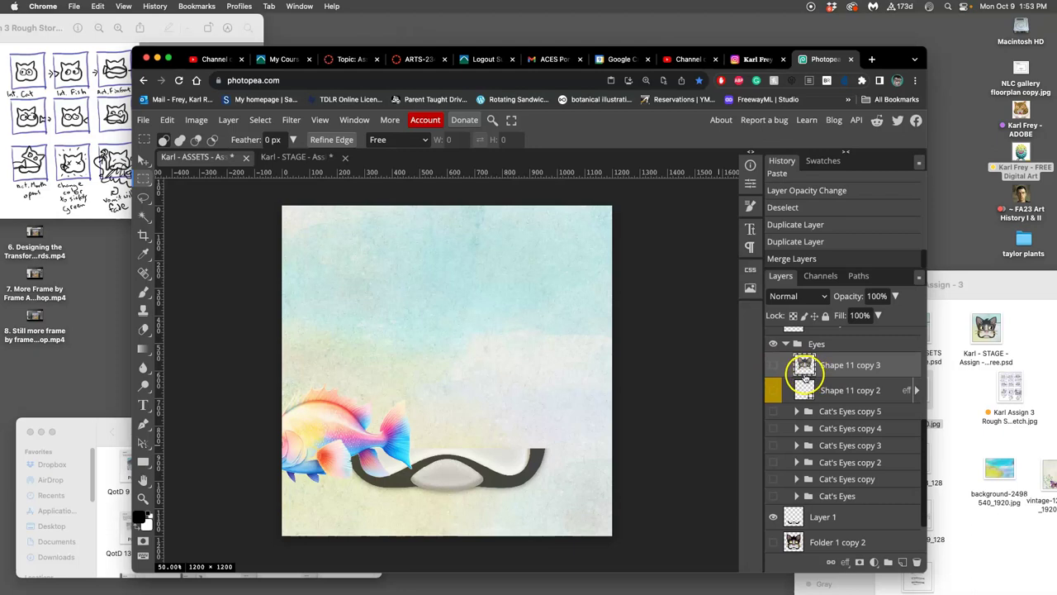
left_click(774, 366)
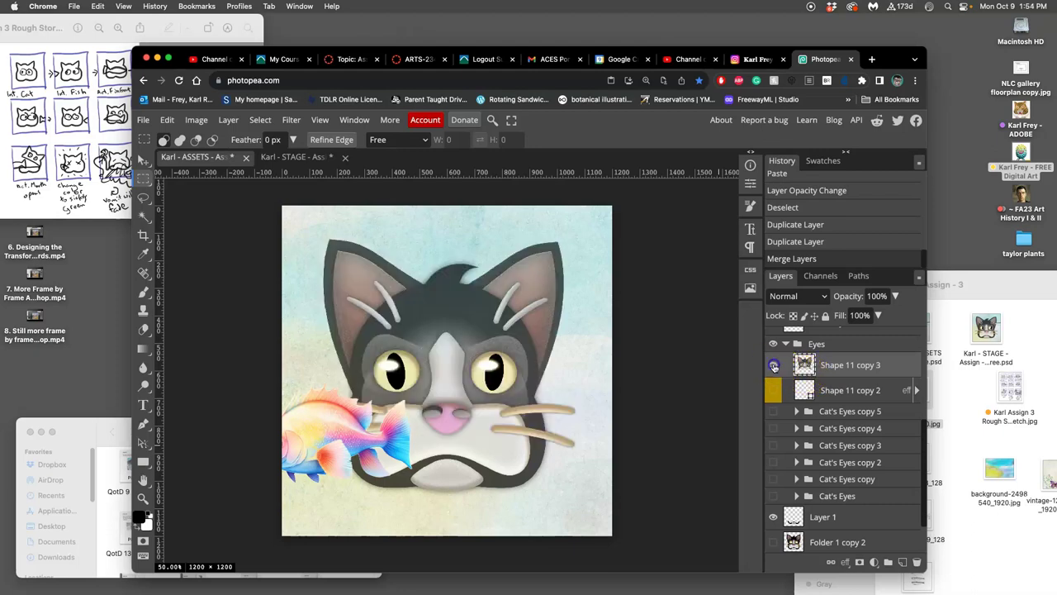
scroll(822, 393, "up", 3)
scroll(822, 389, "down", 4)
Move Shape 11 copy 3 down to sit just above Layer 1.
left_click_drag(831, 377, 823, 493)
left_click(774, 478)
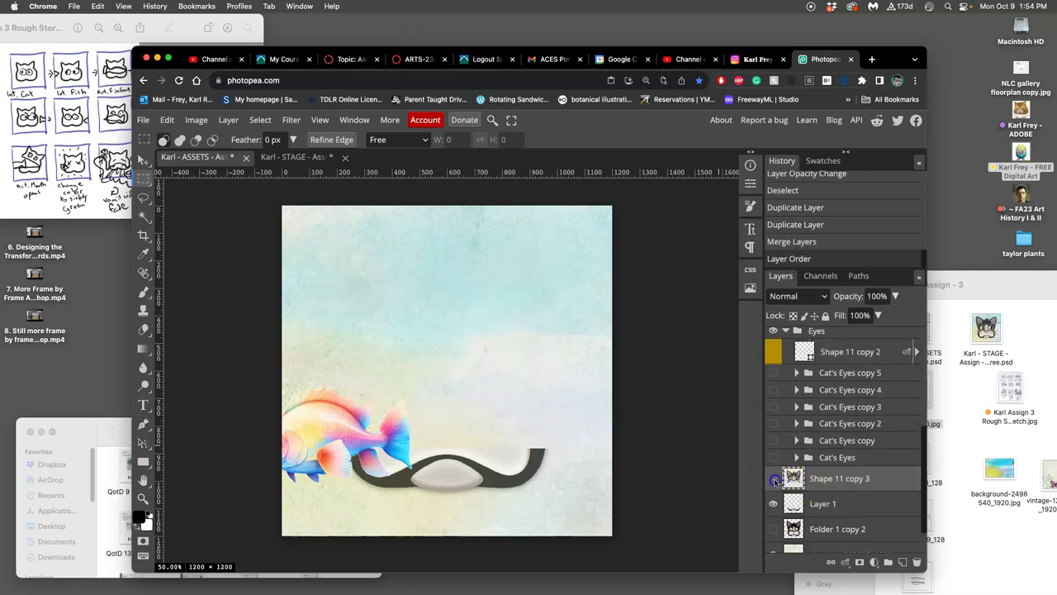
left_click(774, 478)
left_click(837, 479)
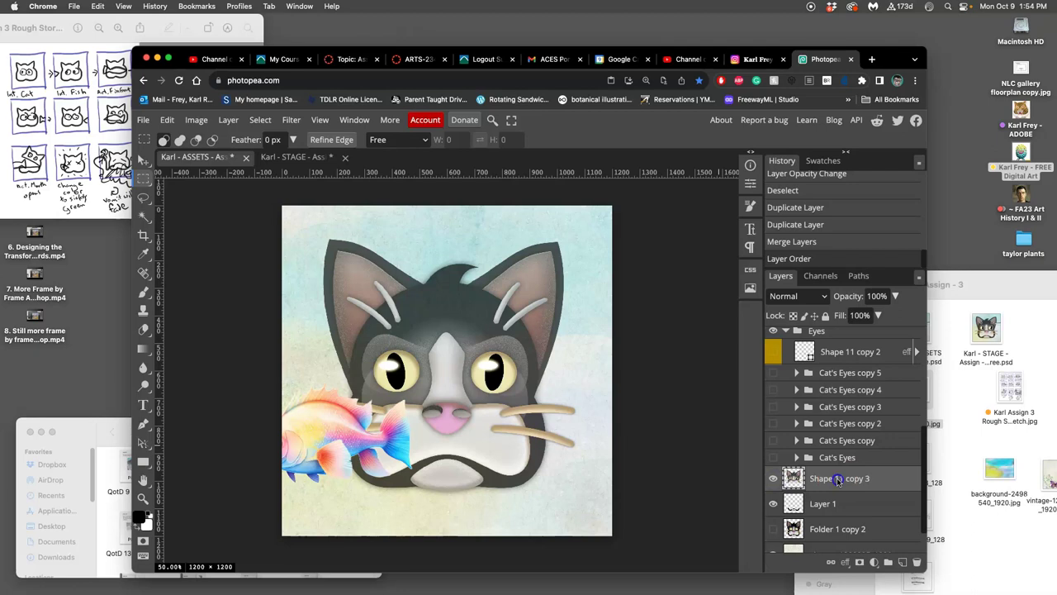
Close the stray browser tab, then rotate the merged cat face 25.5° and shift it right.
key("super+t")
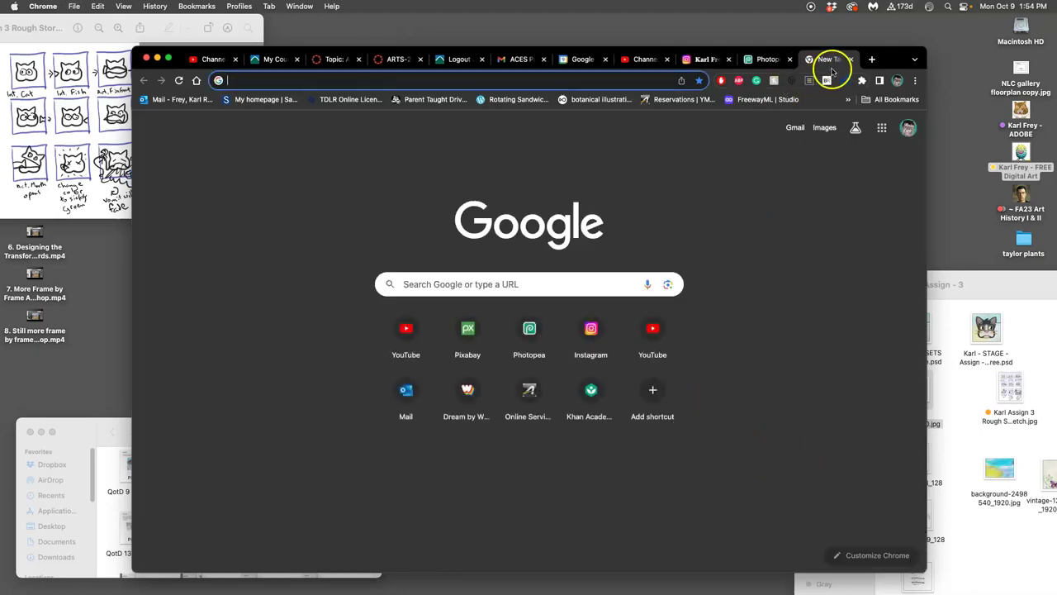
key("ctrl+shift+Tab")
left_click(851, 59)
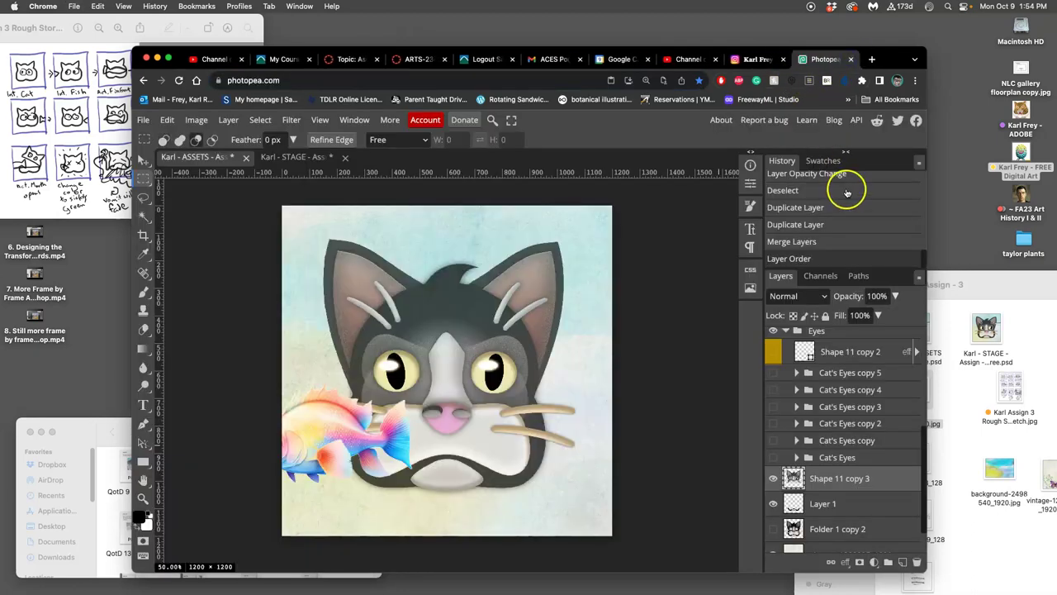
key("alt+super+t")
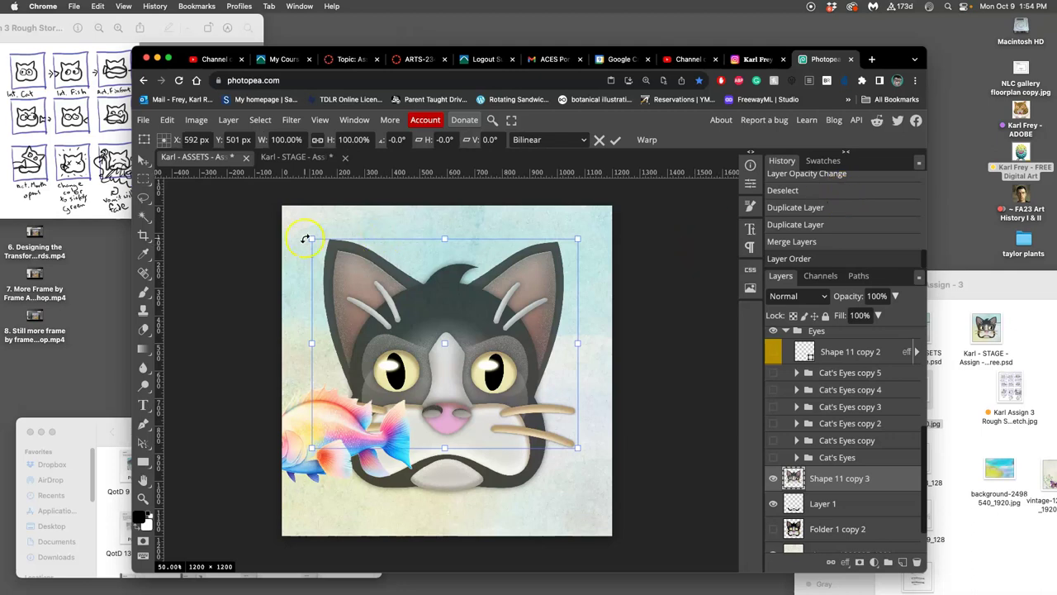
left_click_drag(304, 233, 358, 198)
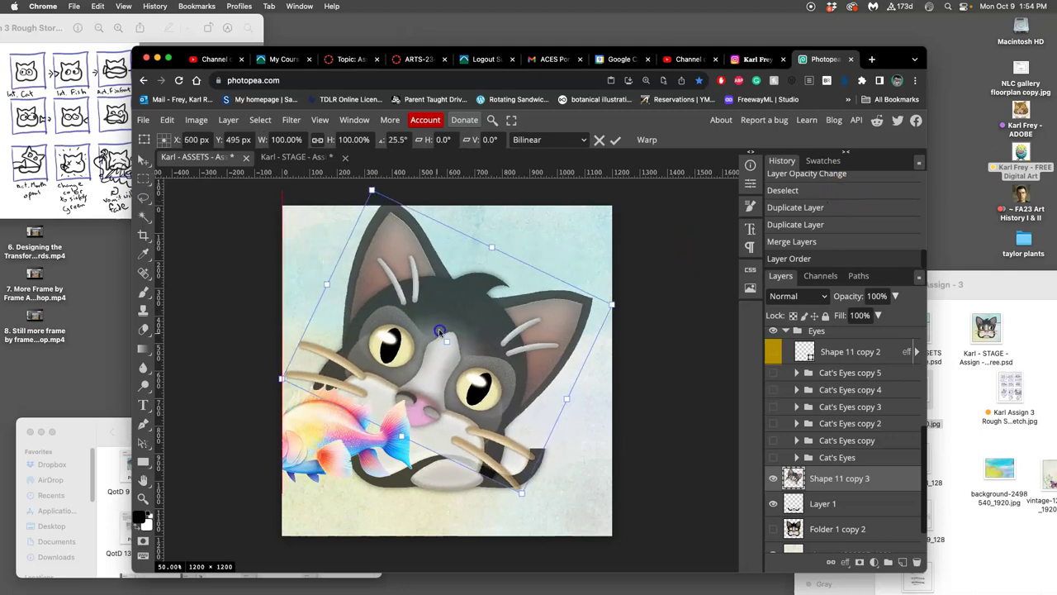